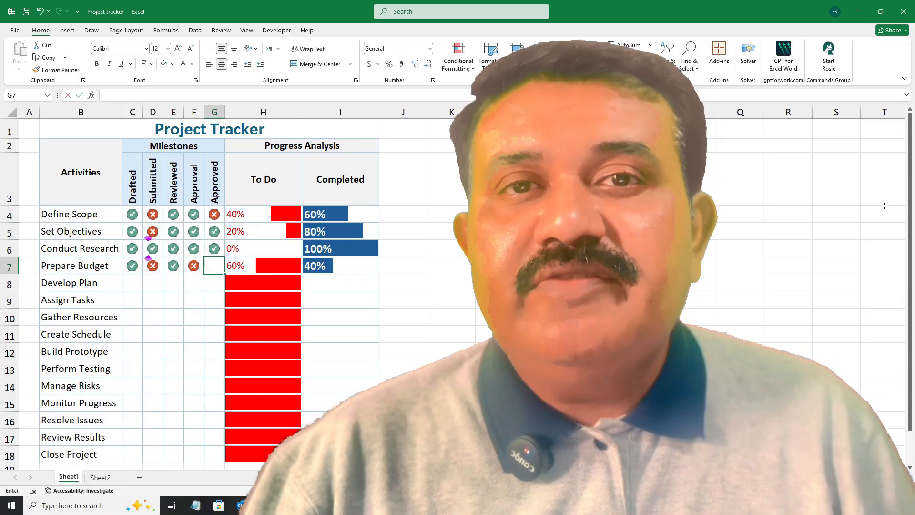
Enter 1 for Prepare Budget's Approved milestone and fill Develop Plan's milestones, Drafted through Approved, with 0, 1, 0, 1, 0
text(1)
key(Return)
text(0)
key(Tab)
text(1)
key(Tab)
text(0)
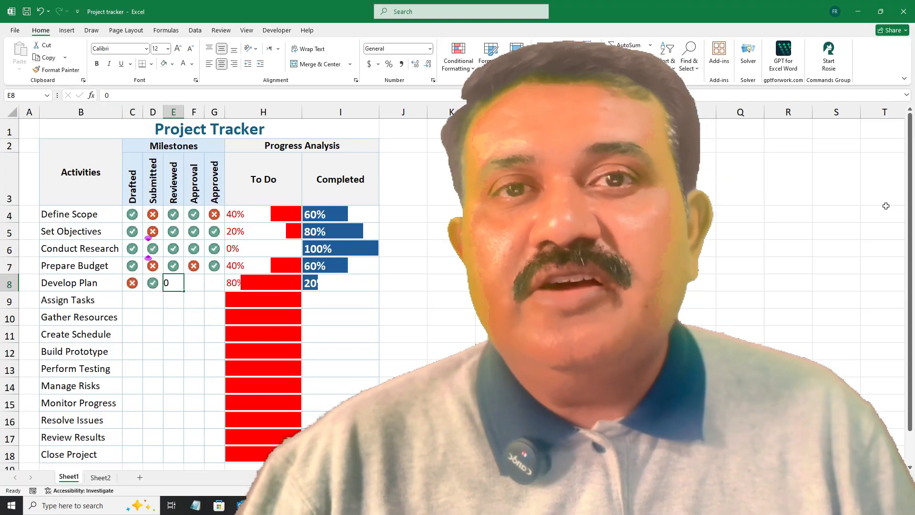
key(Tab)
text(1)
key(Tab)
text(0)
key(Return)
Fill the Assign Tasks milestones, Drafted through Approved, with 0, 1, 0, 0, 0
text(0)
key(Tab)
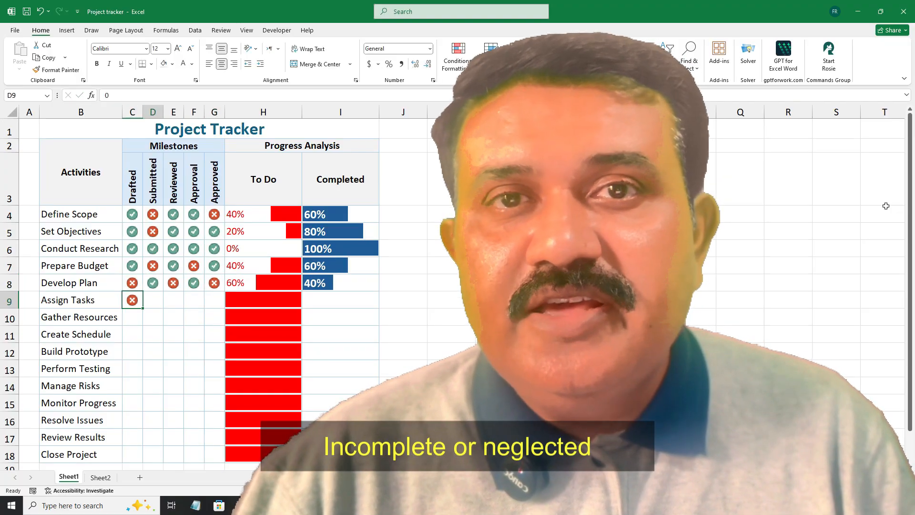
text(1)
key(Tab)
text(0)
key(Tab)
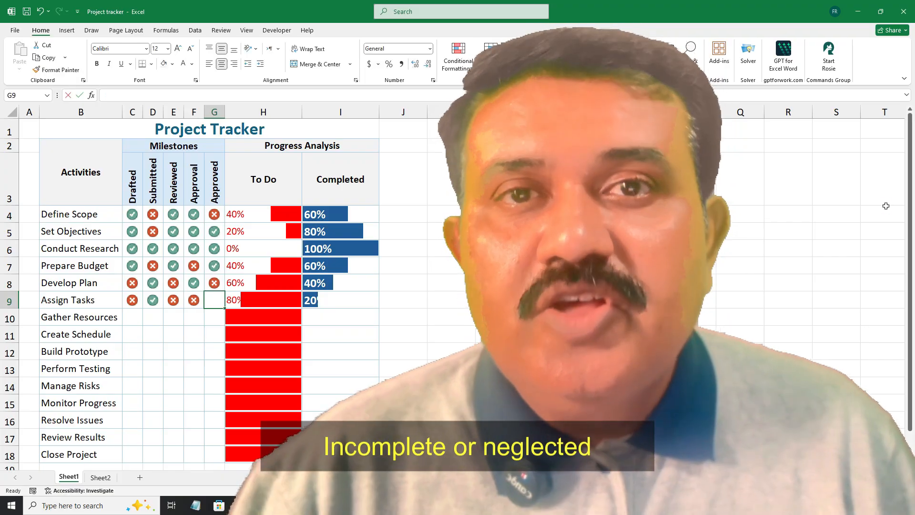
text(0)
key(Tab)
text(0)
key(Return)
Fill the Gather Resources milestones, Drafted through Approved, with 1, 0, 1, 0, 0
text(1)
key(Tab)
text(0)
key(Tab)
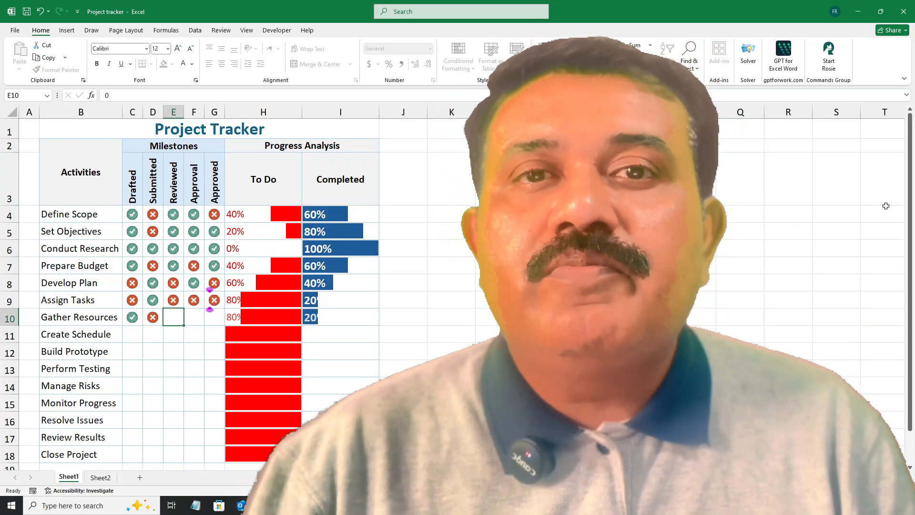
text(1)
key(Tab)
text(0)
key(Tab)
key(Return)
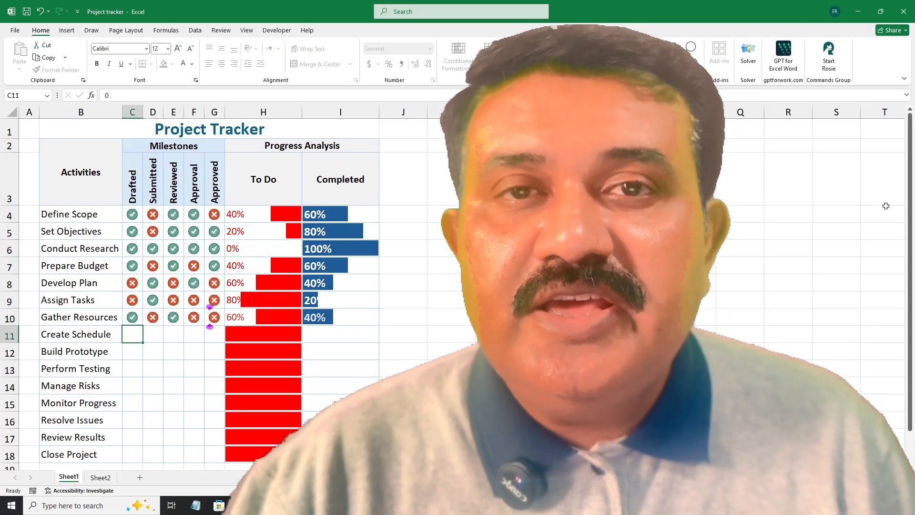
Fill the Create Schedule milestones, Drafted through Approved, with 1, 1, 0, 1, 0
text(1)
key(Tab)
text(1)
key(Tab)
text(0)
key(Tab)
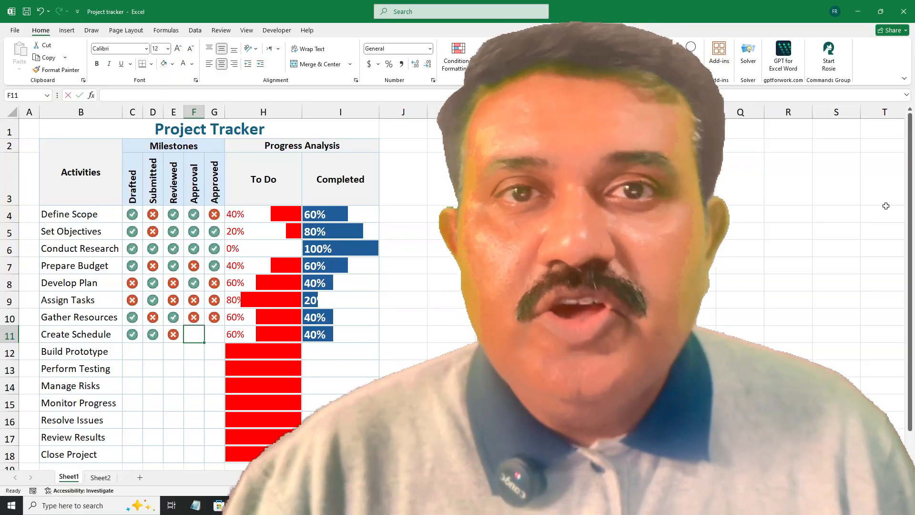
text(1)
key(Tab)
text(0)
key(Return)
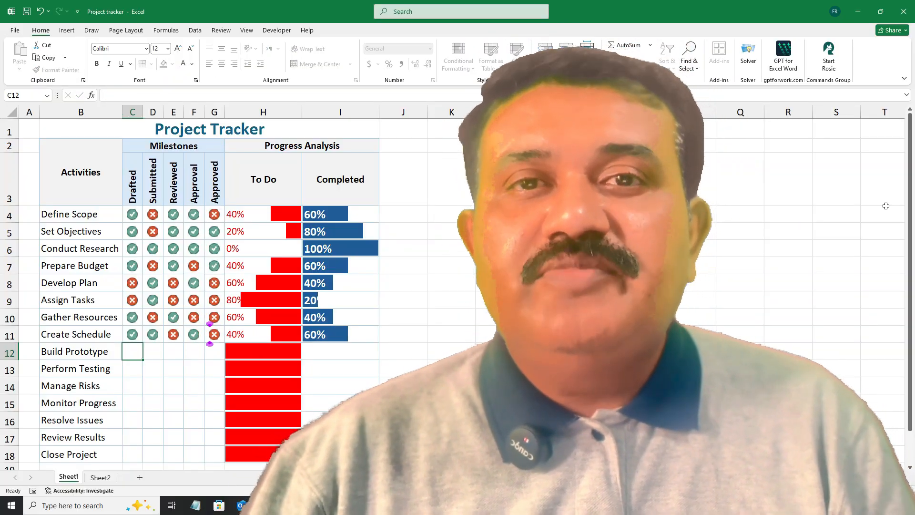
Fill the Build Prototype milestones, Drafted through Approved, with 1, 0, 1, 1, 1
text(1)
key(Tab)
text(0)
key(Tab)
text(1)
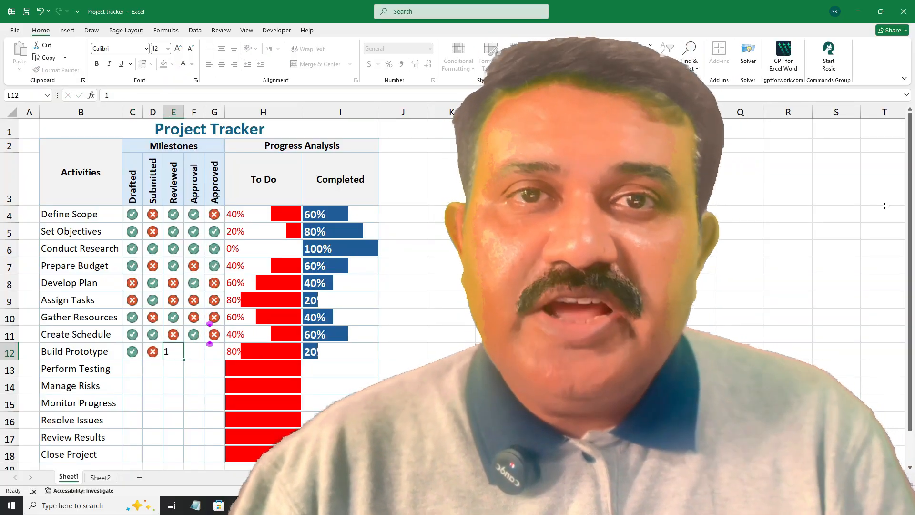
key(Tab)
text(1)
key(Tab)
text(1)
key(Return)
Enter 1 for all five Perform Testing milestones, Drafted through Approved
text(1)
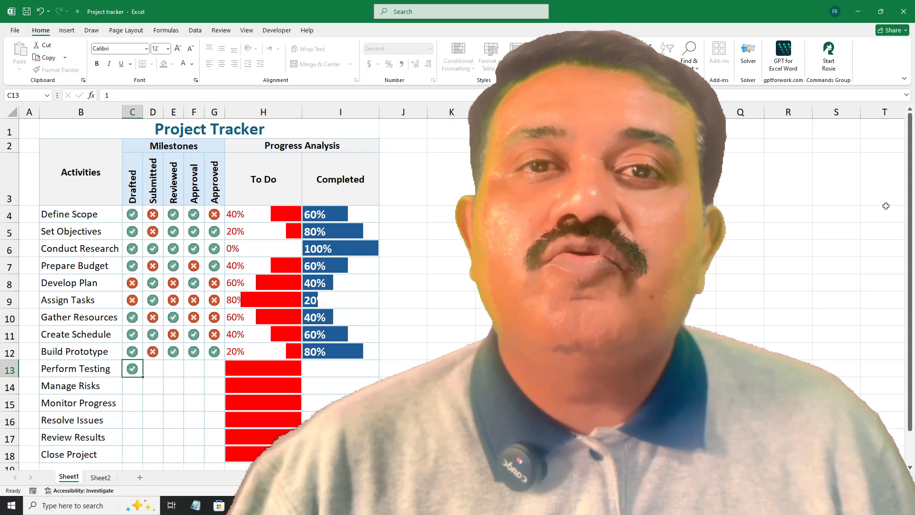
key(Tab)
text(1)
key(Tab)
text(1)
key(Tab)
text(1)
key(Tab)
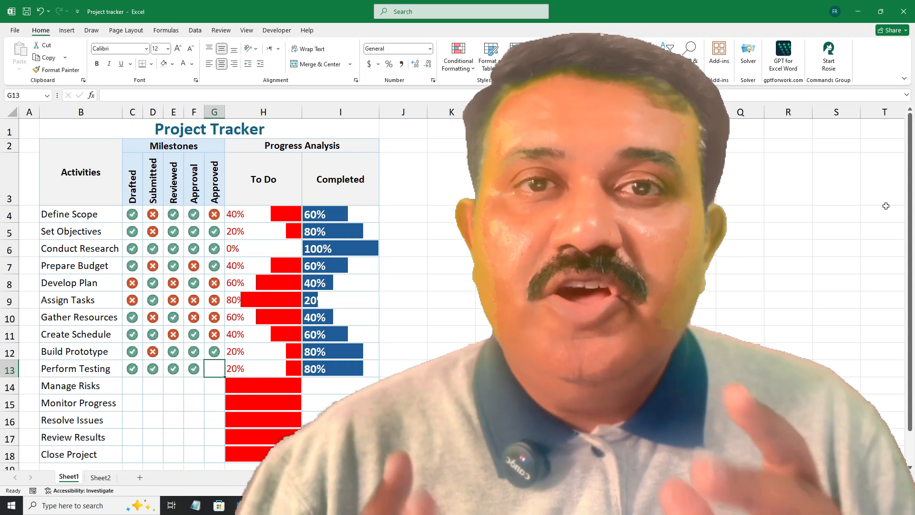
text(1)
key(Return)
Fill the Manage Risks milestones, Drafted through Approved, with 1, 0, 1, 1, 1
text(1)
key(Tab)
text(0)
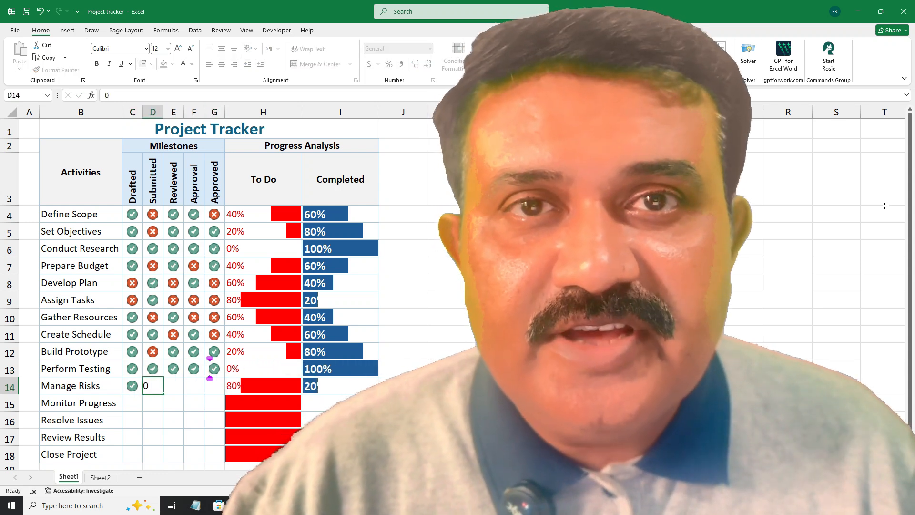
key(Tab)
text(1)
key(Tab)
text(1)
key(Tab)
text(1)
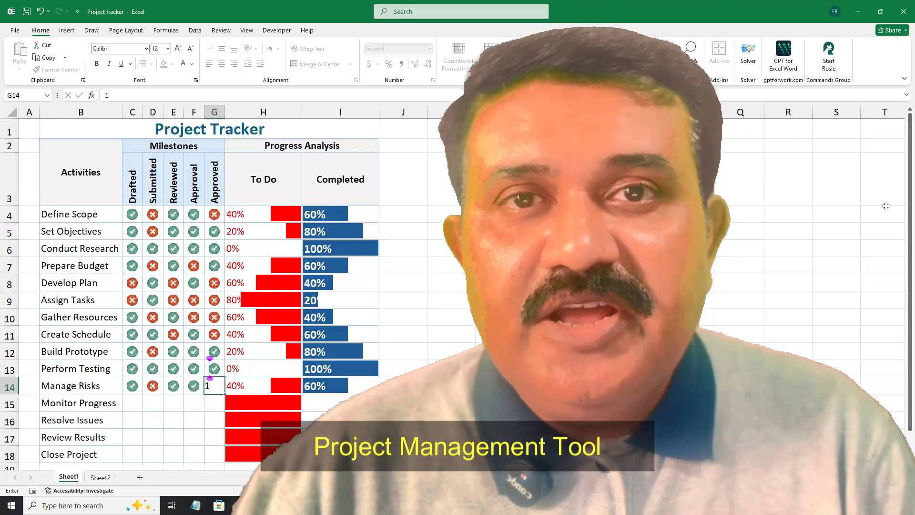
key(Return)
Fill the Monitor Progress milestones, Drafted through Approved, with 1, 0, 1, 1, 0
text(1)
key(Tab)
text(0)
key(Tab)
text(1)
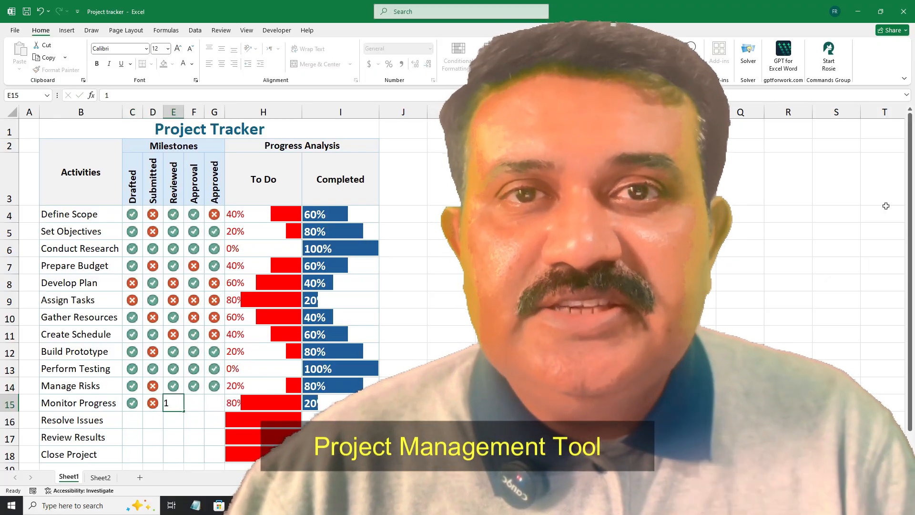
key(Tab)
text(1)
key(Tab)
text(0)
key(Return)
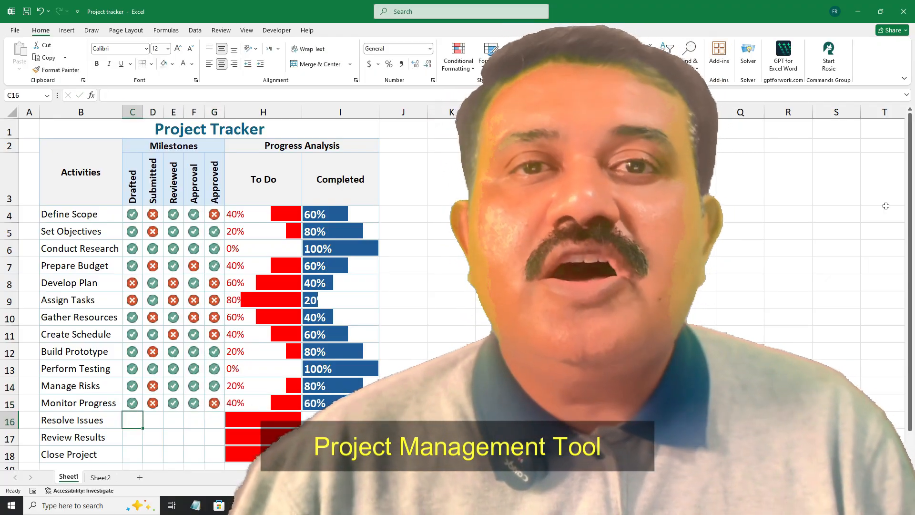
Fill the Resolve Issues milestones, Drafted through Approved, with 0, 1, 0, 1, 0
text(0)
key(Tab)
text(1)
key(Tab)
text(0)
key(Tab)
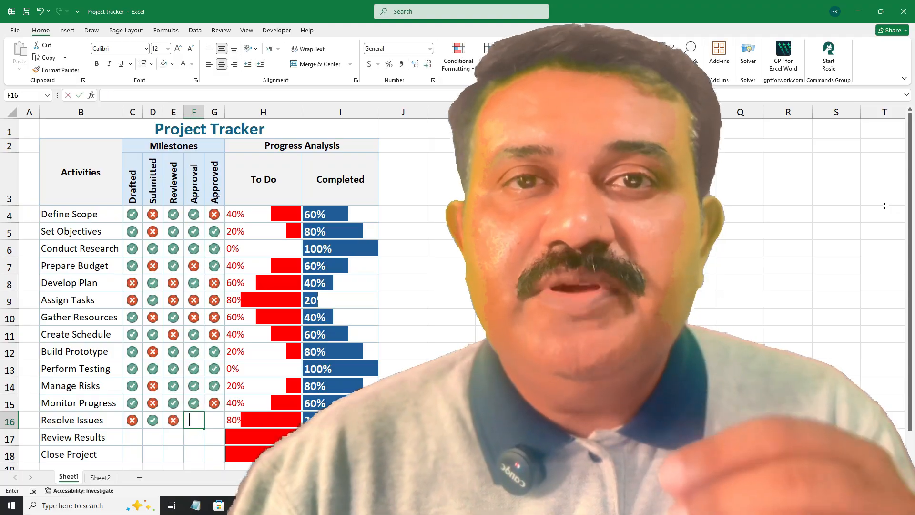
text(1)
key(Tab)
text(0)
key(Return)
Fill the Review Results milestones, Drafted through Approved, with 0, 1, 0, 0, 0
text(0)
key(Tab)
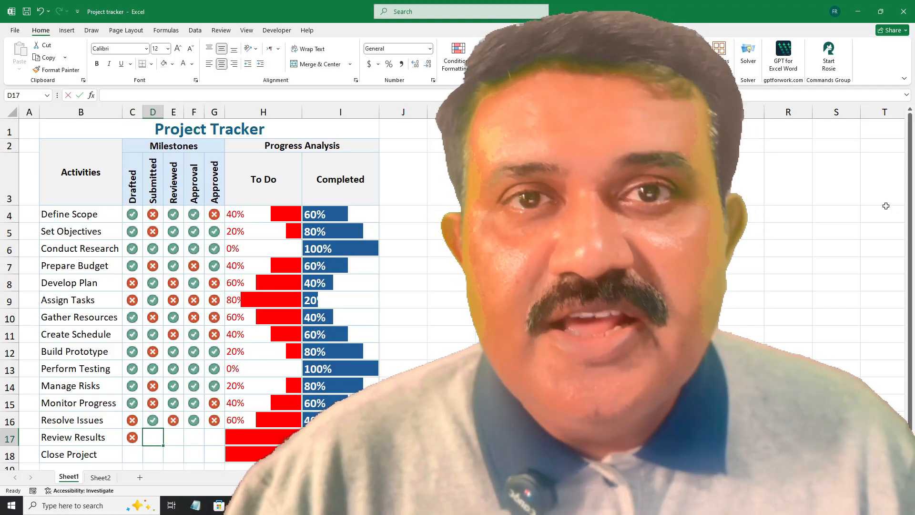
text(1)
key(Tab)
text(0)
key(Tab)
text(0)
key(Tab)
text(1)
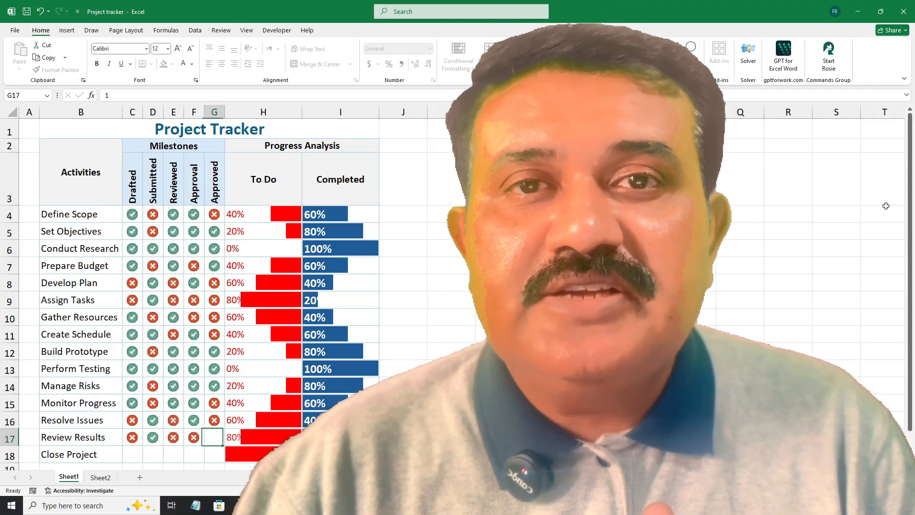
text(0)
key(Return)
Fill the Close Project milestones, Drafted through Approved, with 0, 1, 1, 0, 0
text(0)
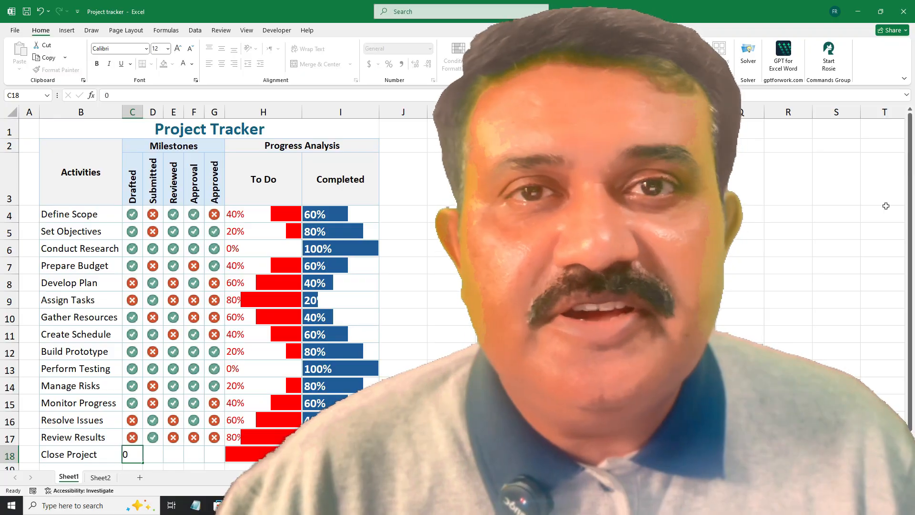
key(Tab)
text(1)
key(Tab)
text(1)
key(Tab)
text(0)
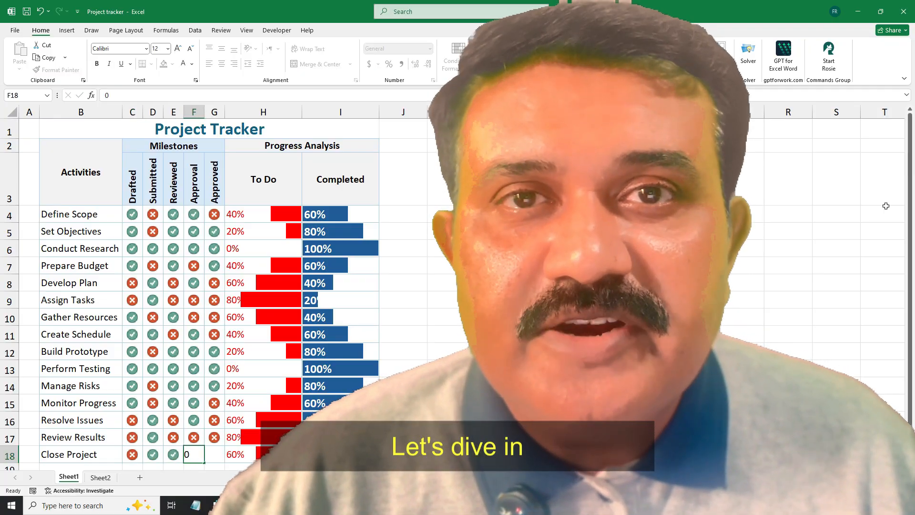
key(Tab)
text(0)
key(Tab)
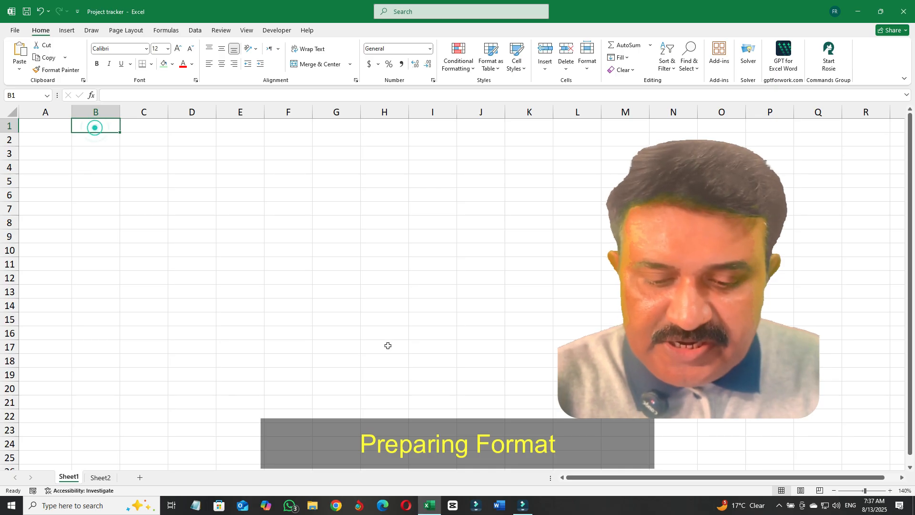
Enter the title "Project Tracker" in cell B1 of the blank sheet
text(Pr)
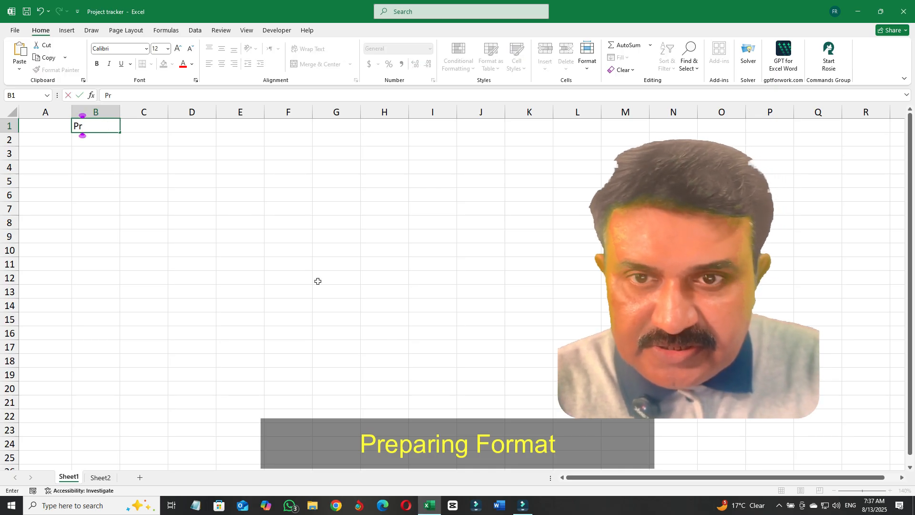
text(oject Tracker)
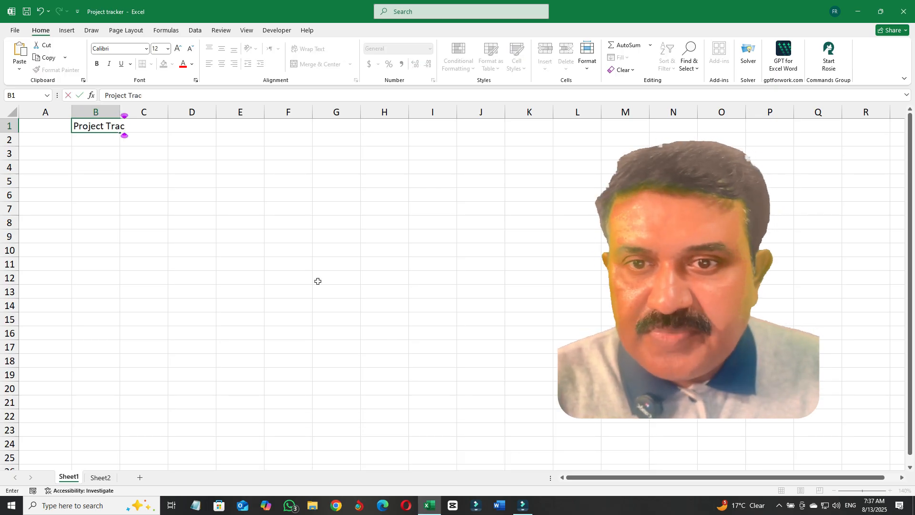
key(ctrl+Return)
key(Return)
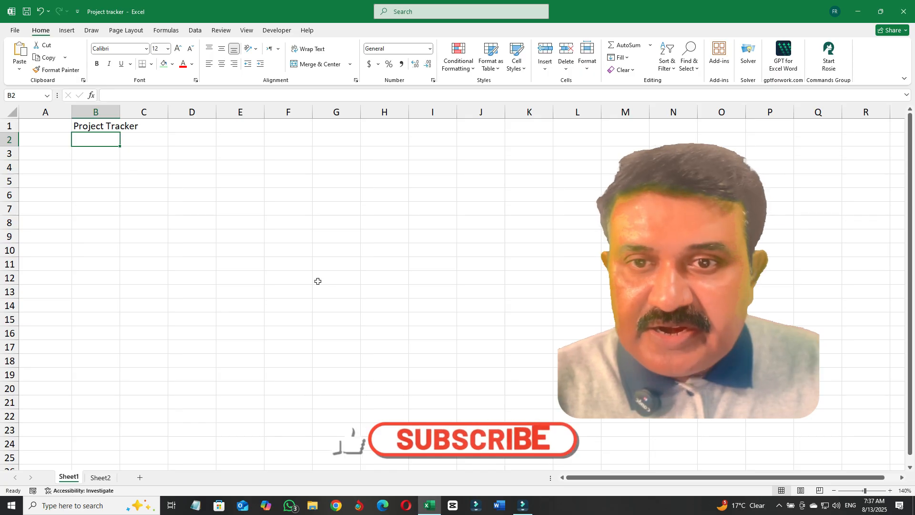
text(N)
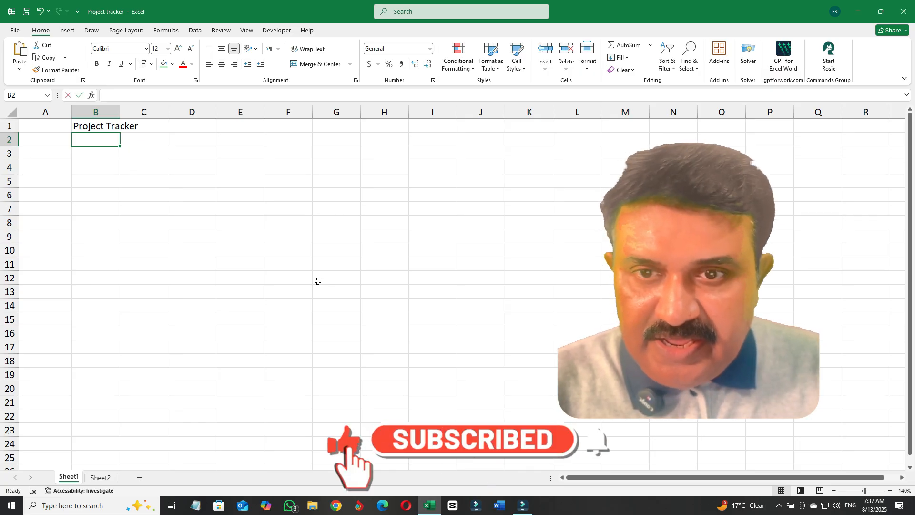
text(ame)
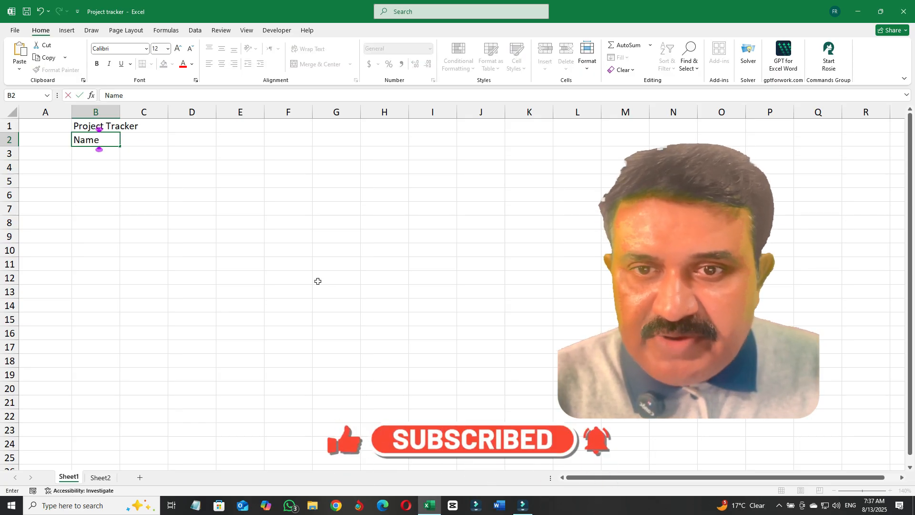
key(BackSpace)
key(BackSpace)
key(BackSpace)
key(BackSpace)
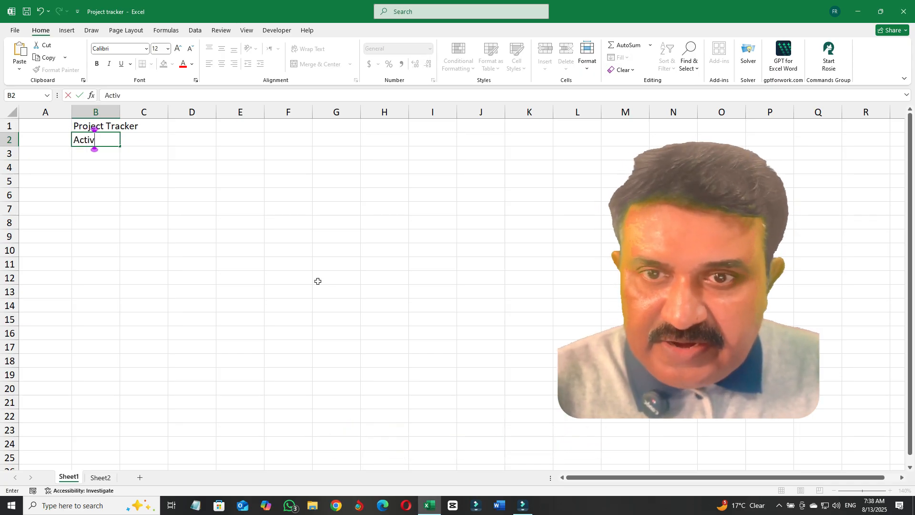
Enter the headers "Activities" in cell B2 and "Milestones" in cell C2
key(Tab)
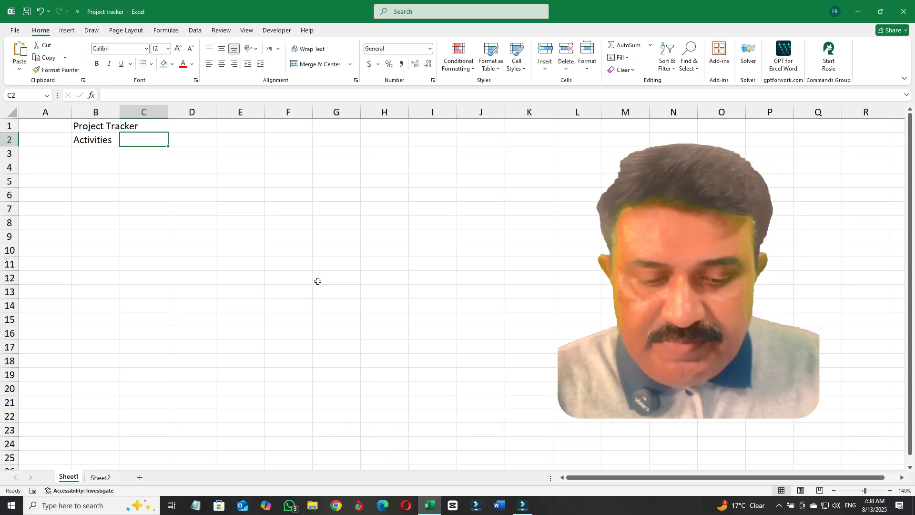
text(Milestones)
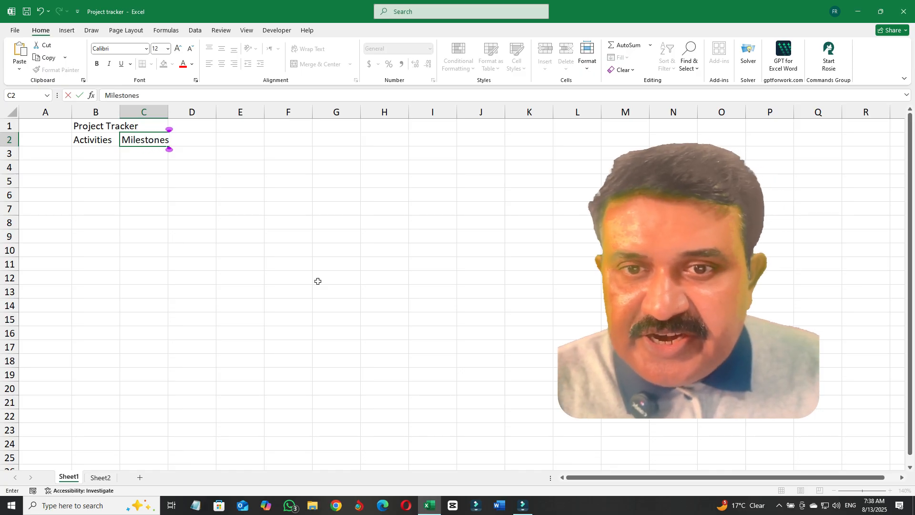
key(Return)
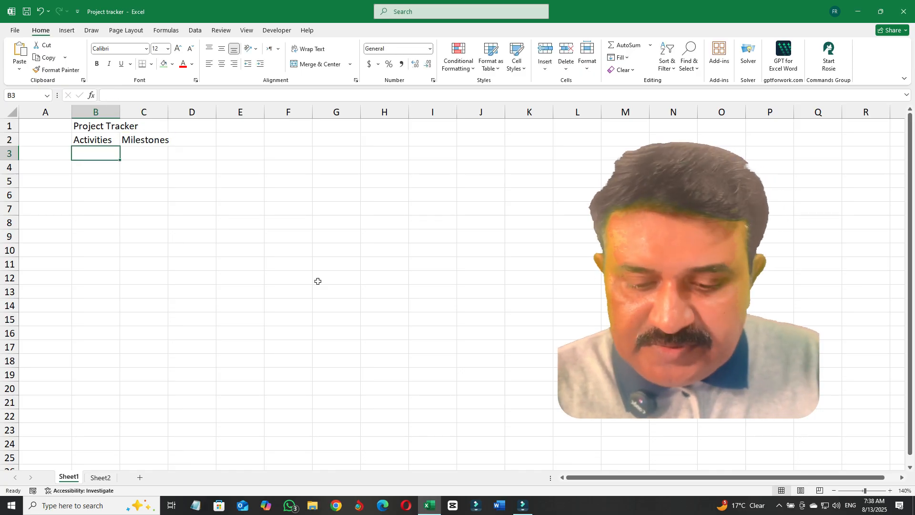
Enter the milestone subheaders Drafted, Submitted, Reviewed, Approval and Approved in cells C3 through G3
key(Tab)
text(Drafte)
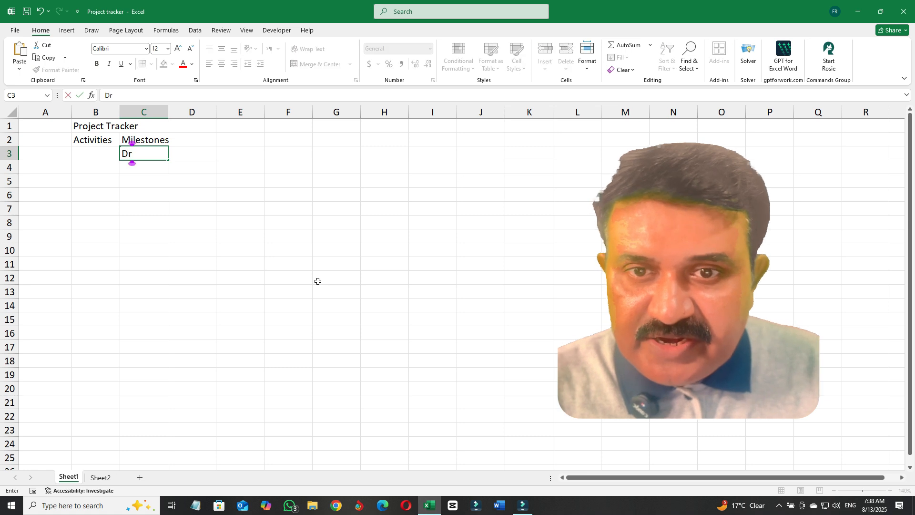
key(Tab)
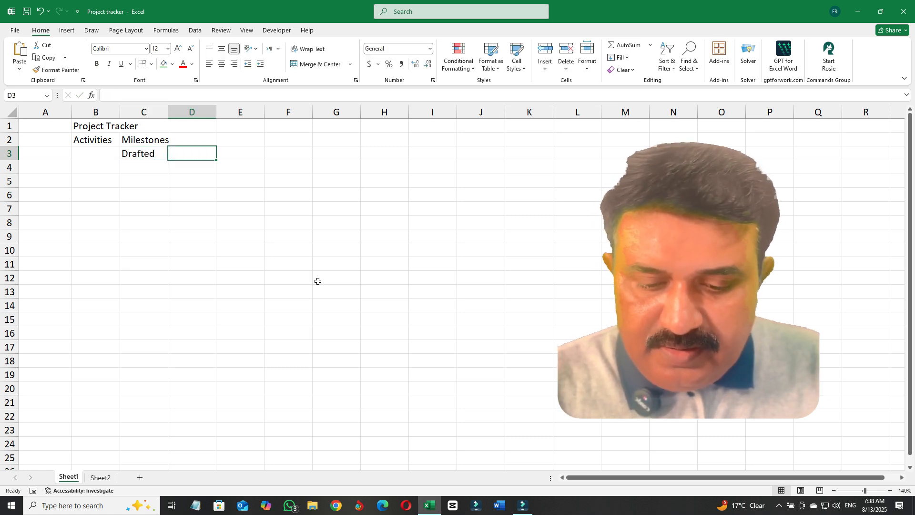
text(Submitted)
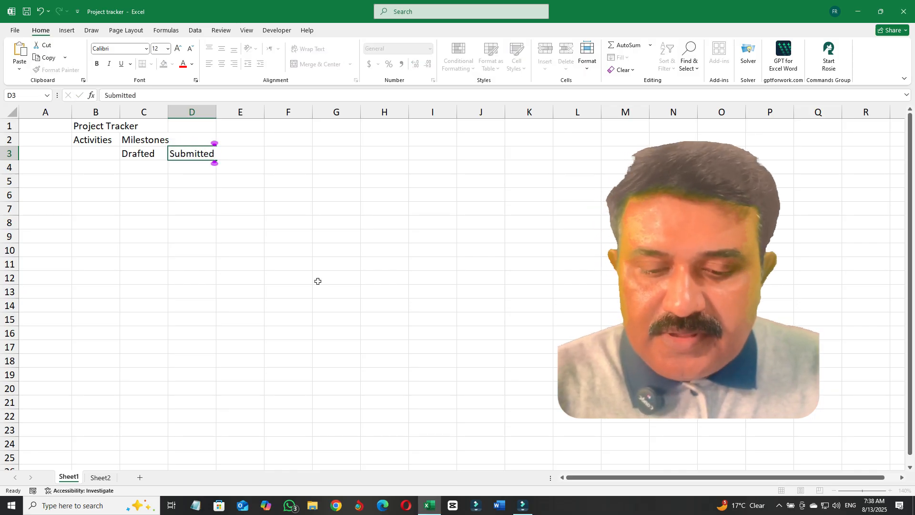
key(Tab)
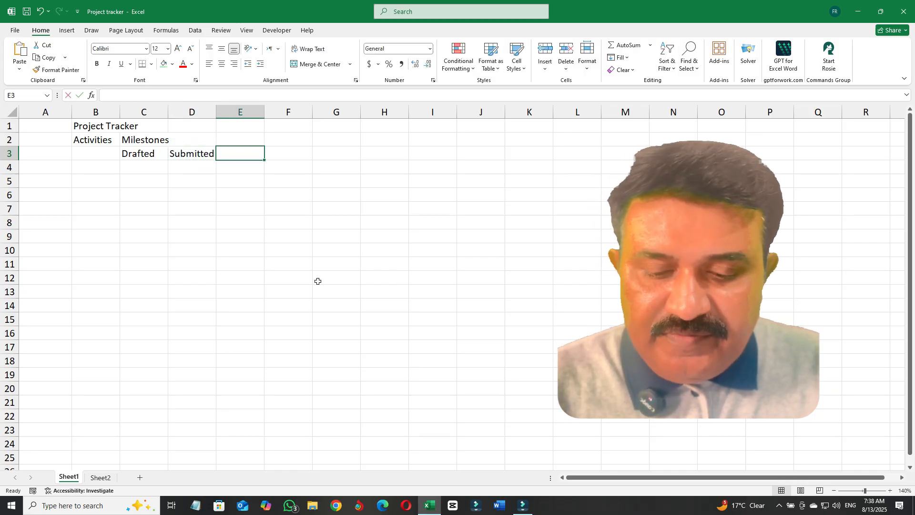
text(Reviewed)
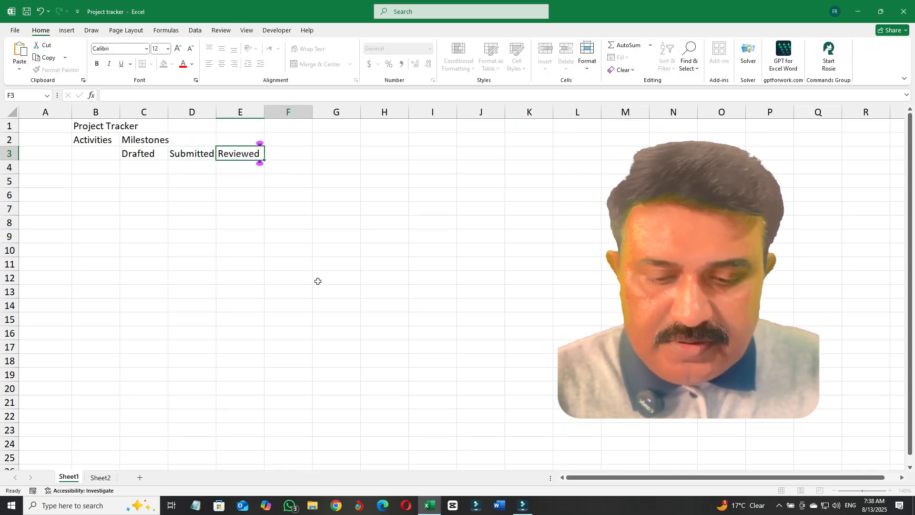
key(Tab)
text(Approval)
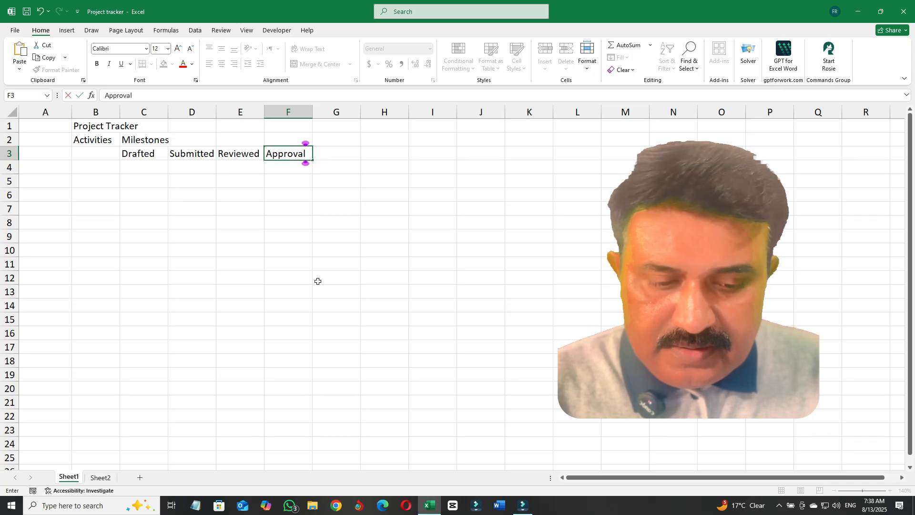
key(Tab)
text(Ap)
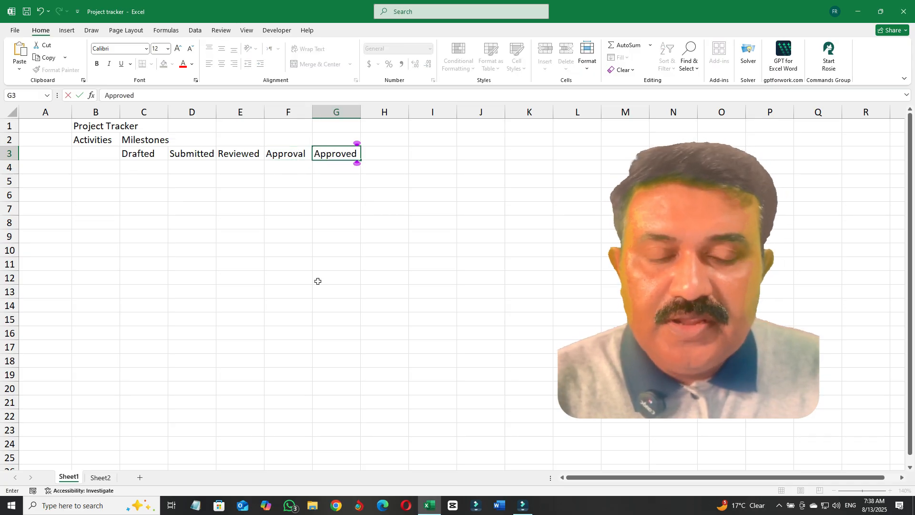
key(Tab)
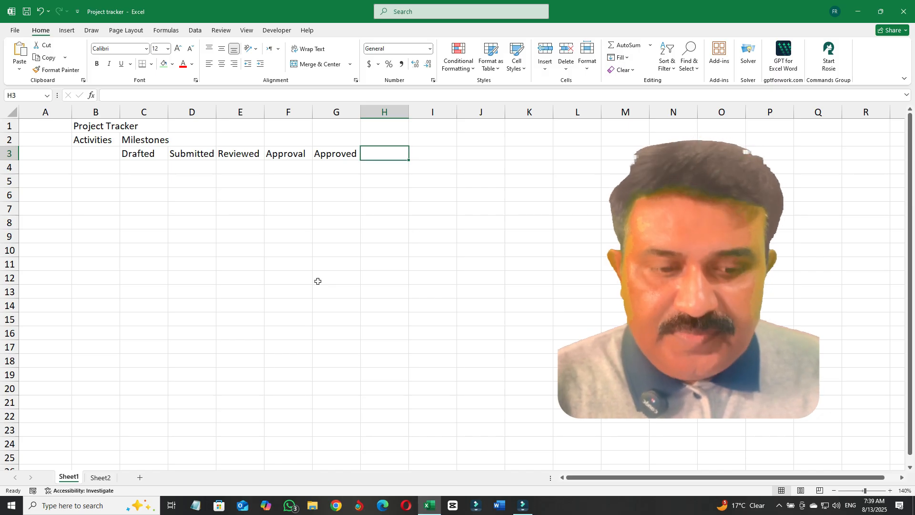
Enter the header "Progress Analysis" in cell H2
key(Up)
text(Prog)
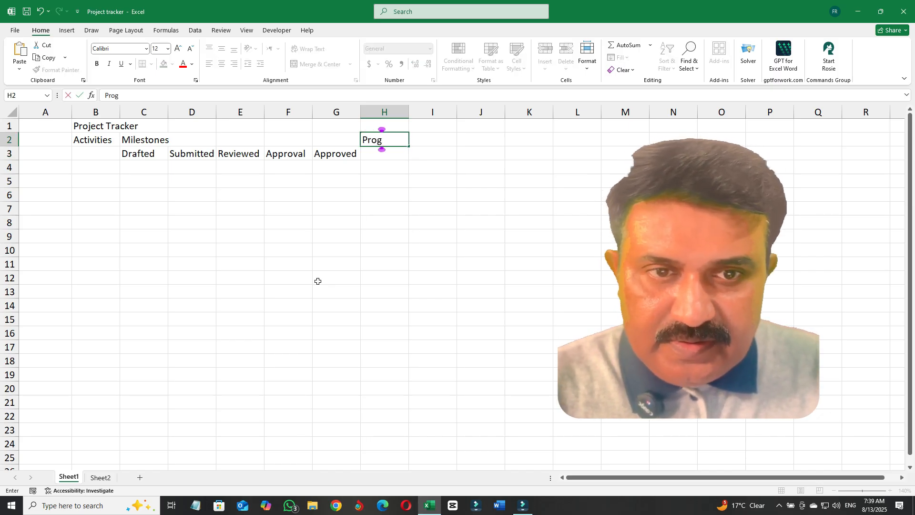
text(ress)
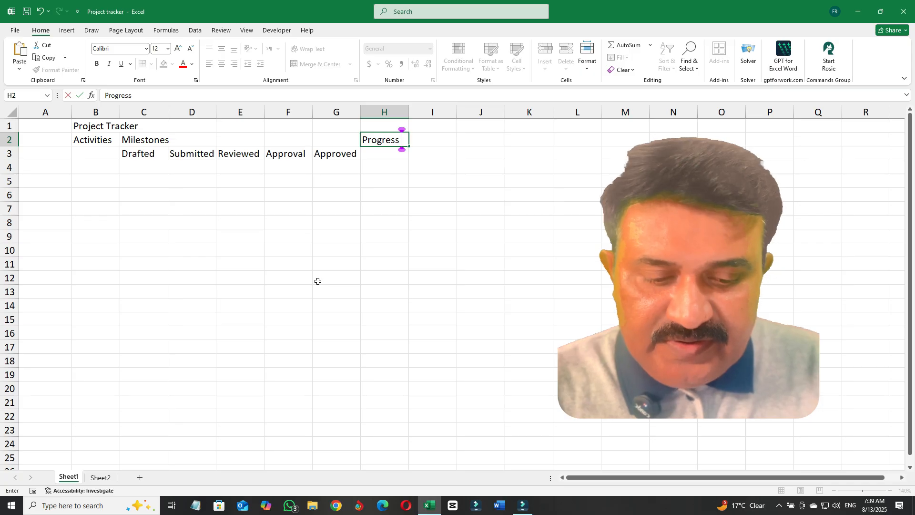
text( Analysis)
key(Return)
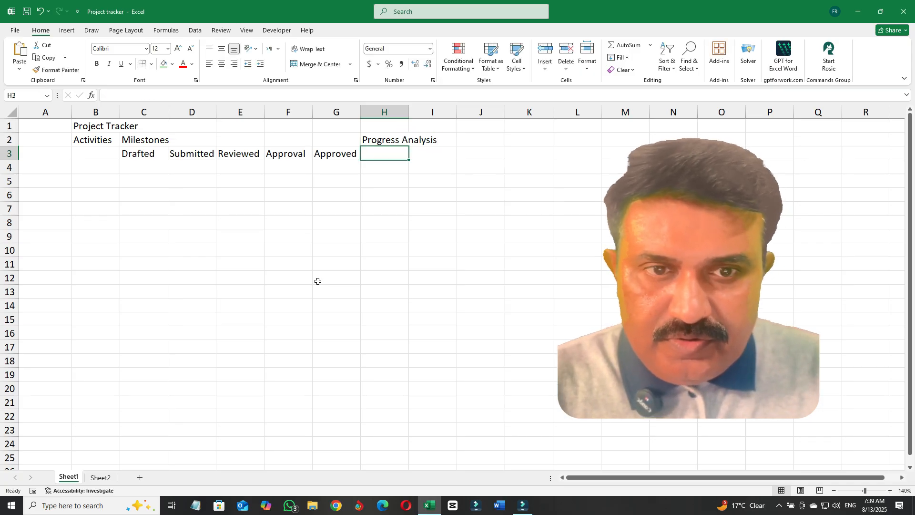
Enter the subheaders "To Do" in cell H3 and "Completed" in cell I3
text(To Do)
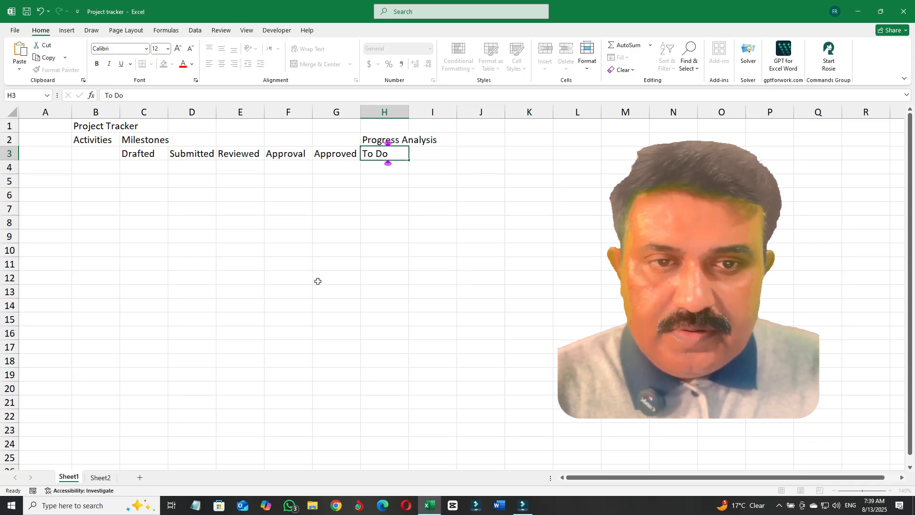
key(Tab)
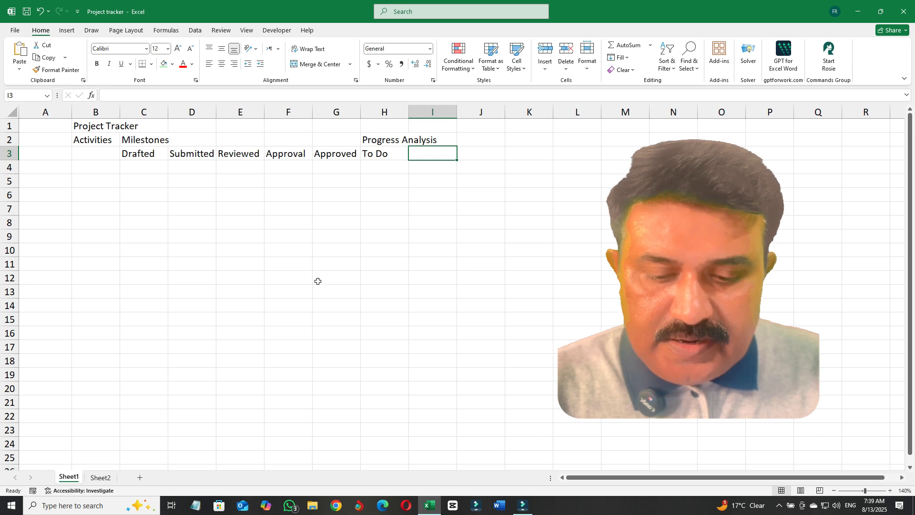
text(Completed)
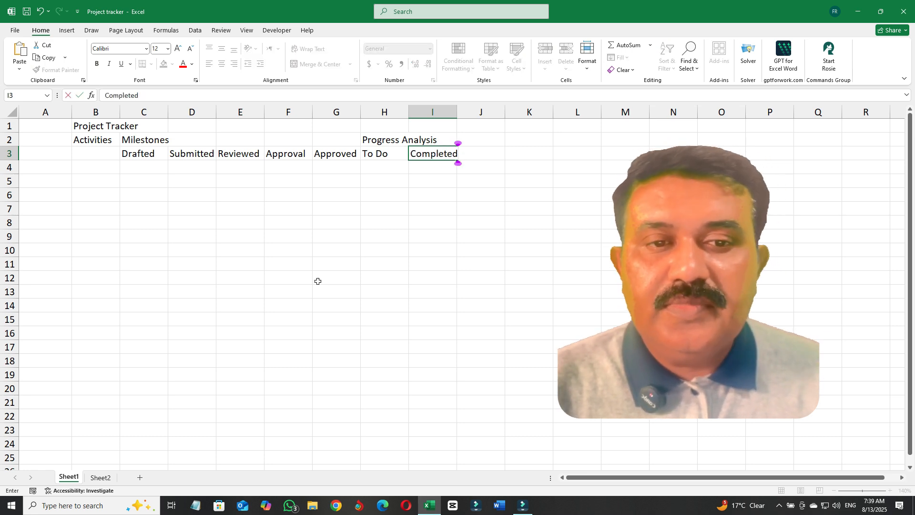
key(Return)
key(Up)
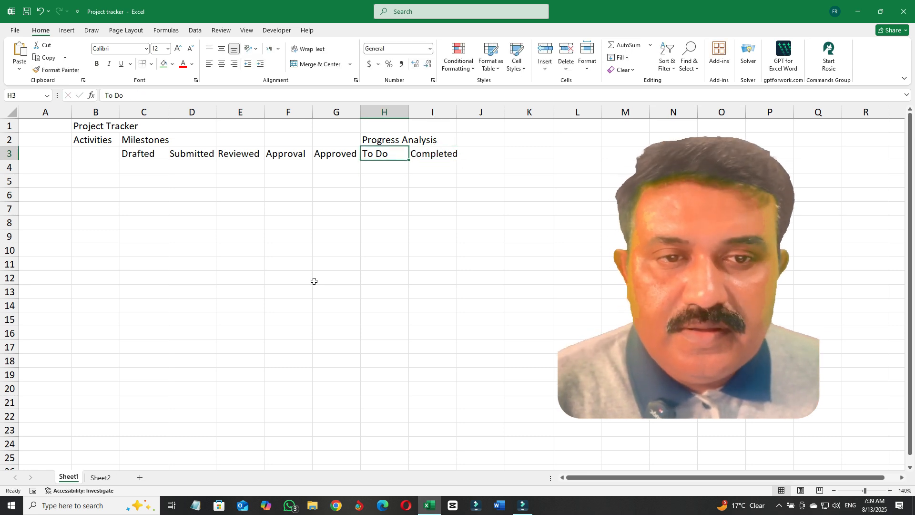
Widen columns H and I equally to fit the Progress Analysis heading, and narrow the milestone columns C through G
drag(384, 112, 434, 113)
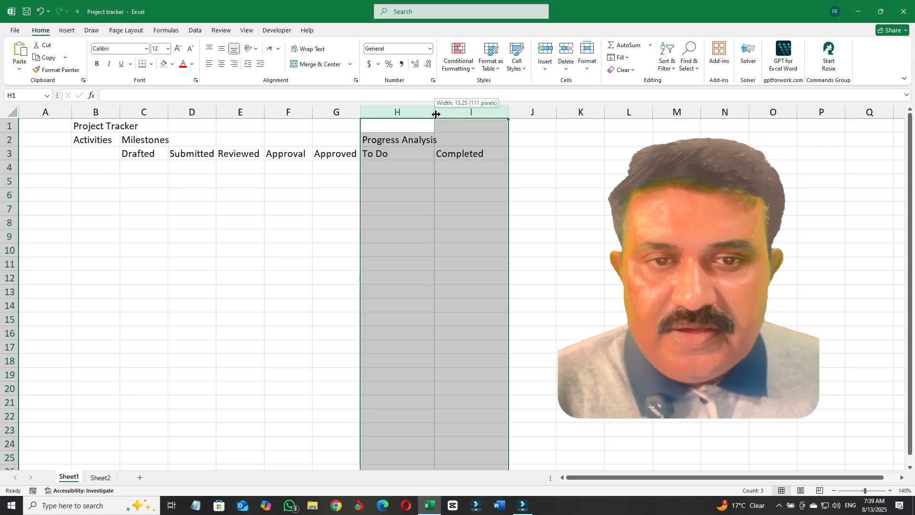
drag(434, 112, 438, 112)
click(338, 112)
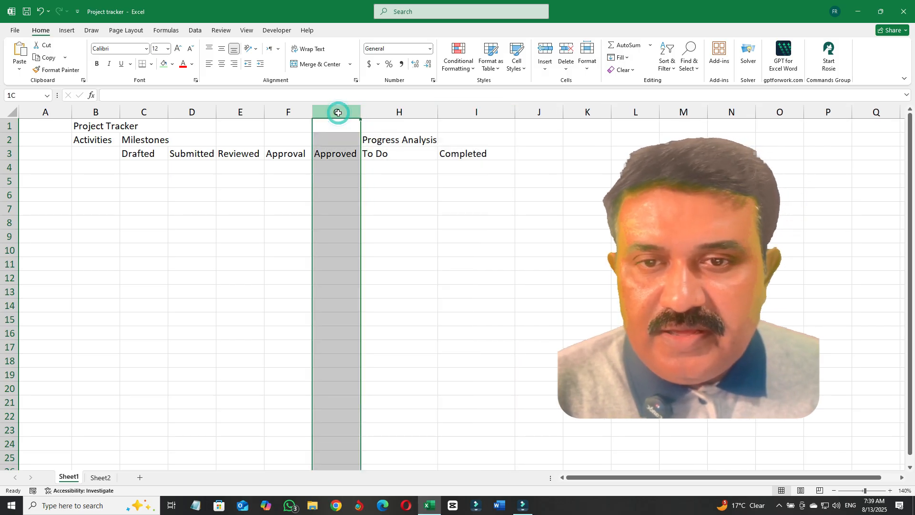
drag(338, 112, 138, 112)
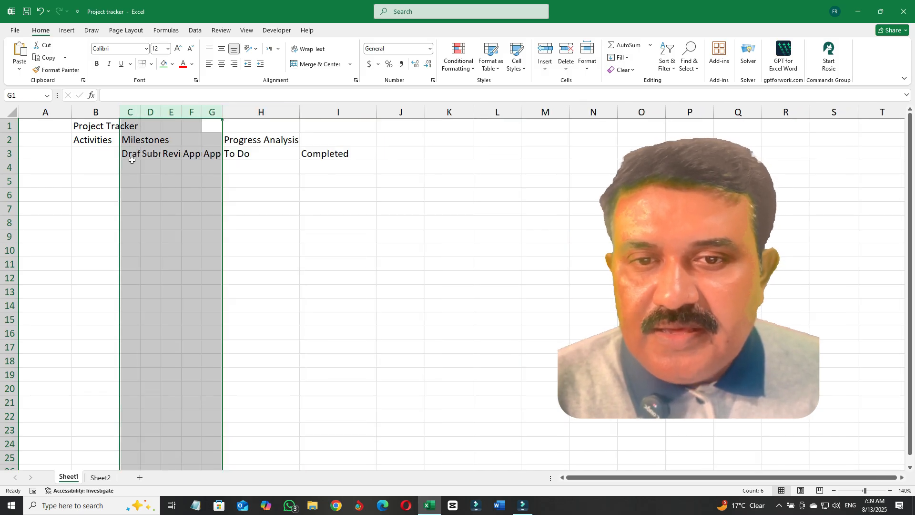
Try the Rotate Text Up orientation on the milestone subheaders in C3:G3 and undo it
click(130, 153)
drag(129, 153, 207, 153)
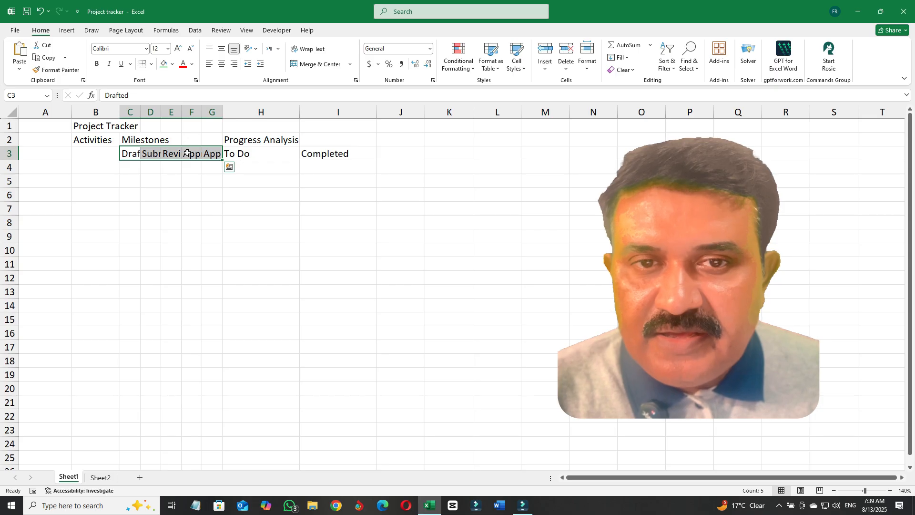
click(256, 49)
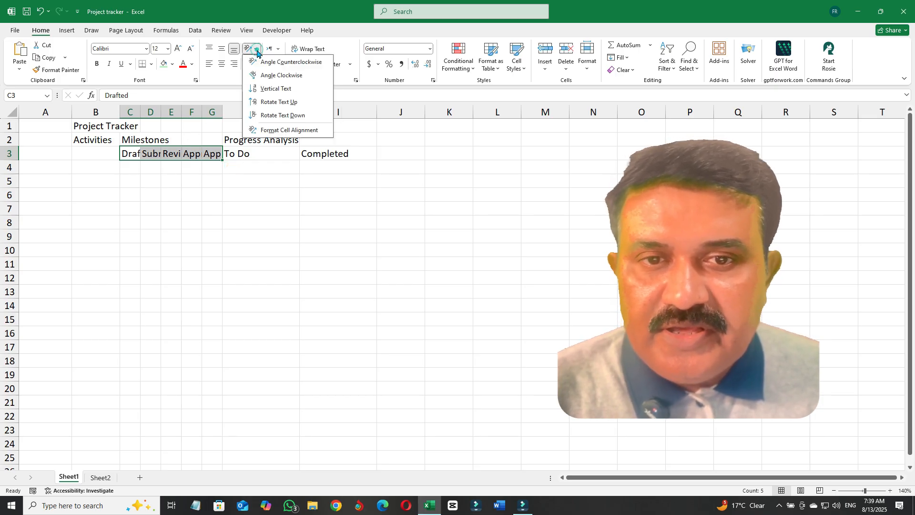
click(256, 101)
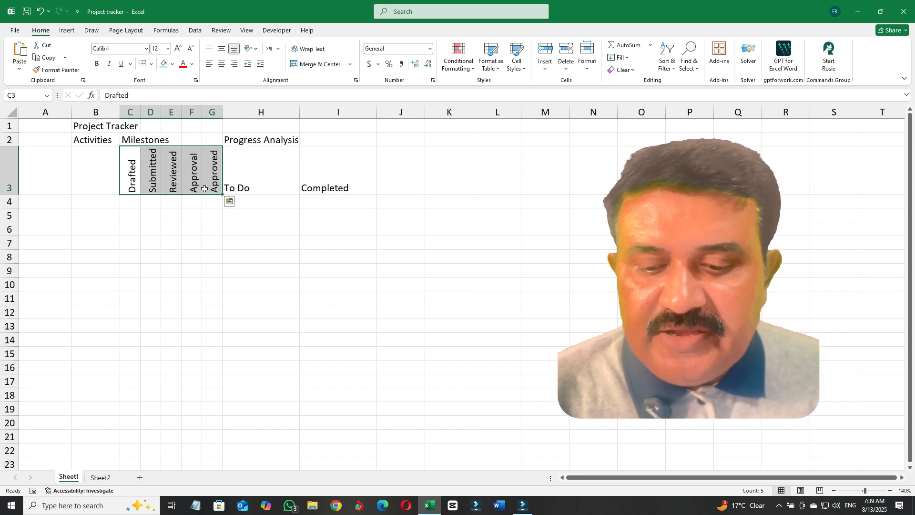
key(ctrl+z)
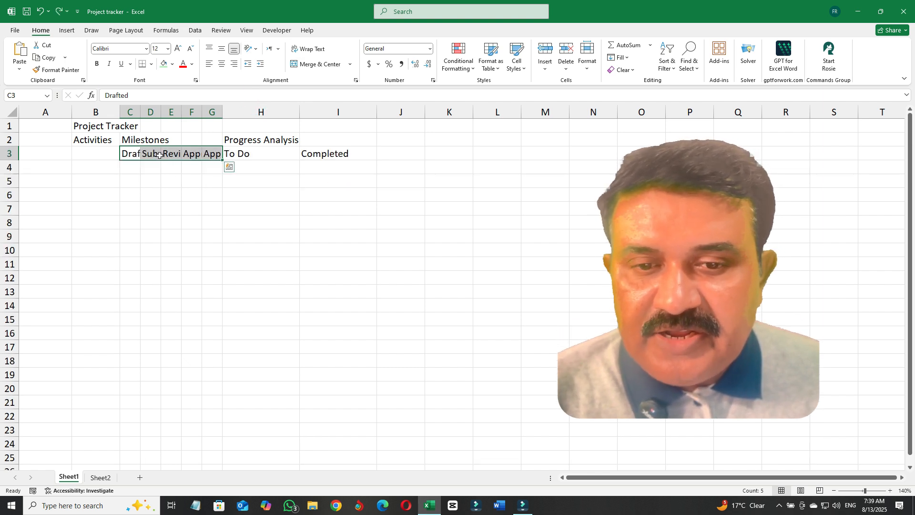
Set the text orientation of the milestone subheaders in C3:G3 to 90 degrees and center them horizontally
right_click(158, 157)
click(197, 375)
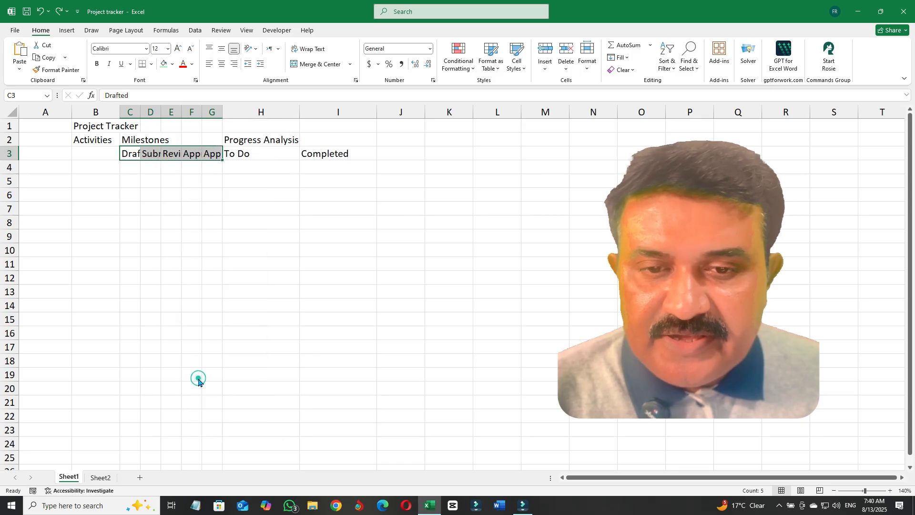
drag(203, 271, 264, 193)
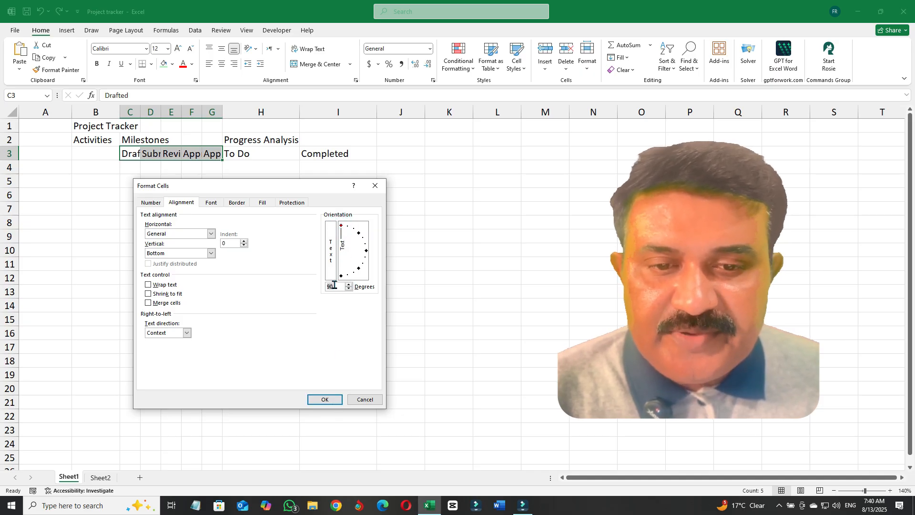
click(325, 399)
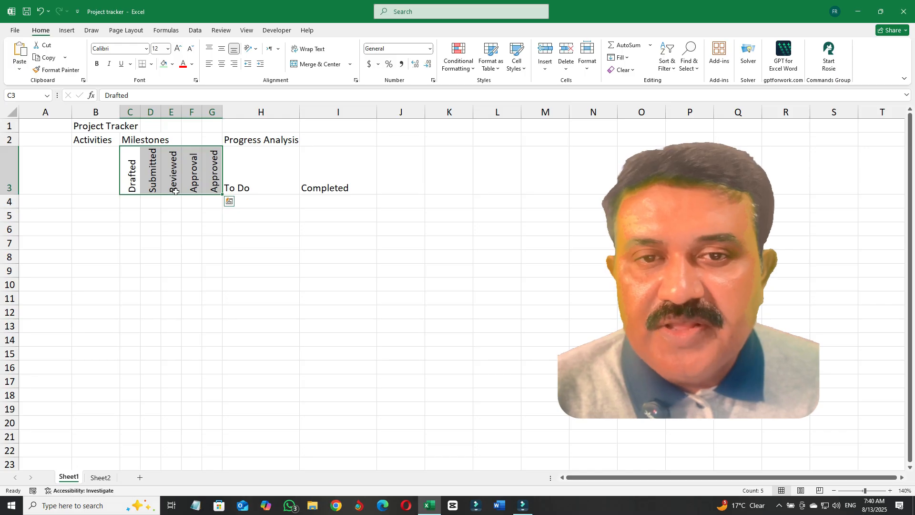
click(222, 65)
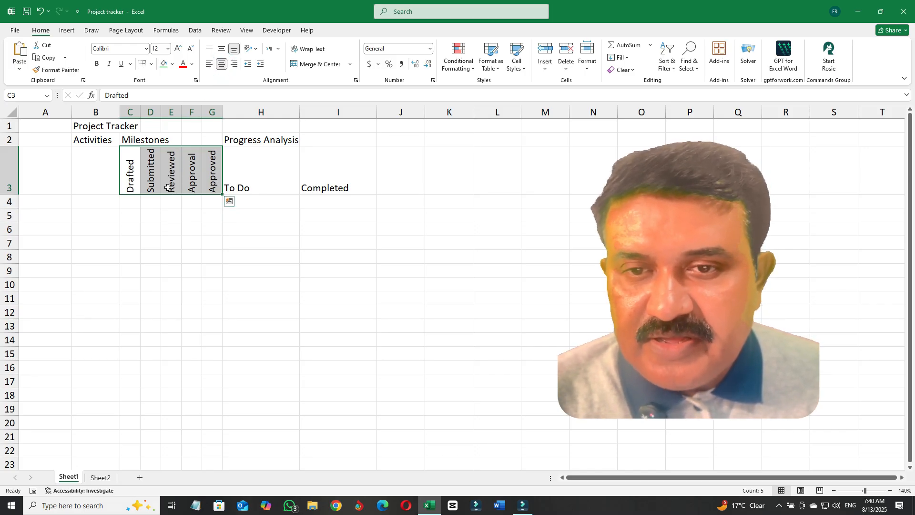
Merge and center the Activities header across B2:B3 and the Milestones header across C2:G2
drag(94, 140, 106, 169)
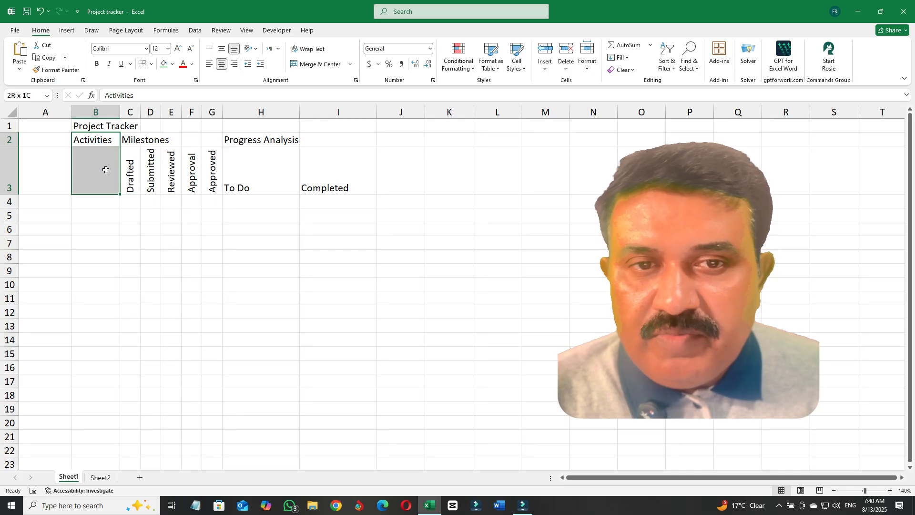
click(305, 64)
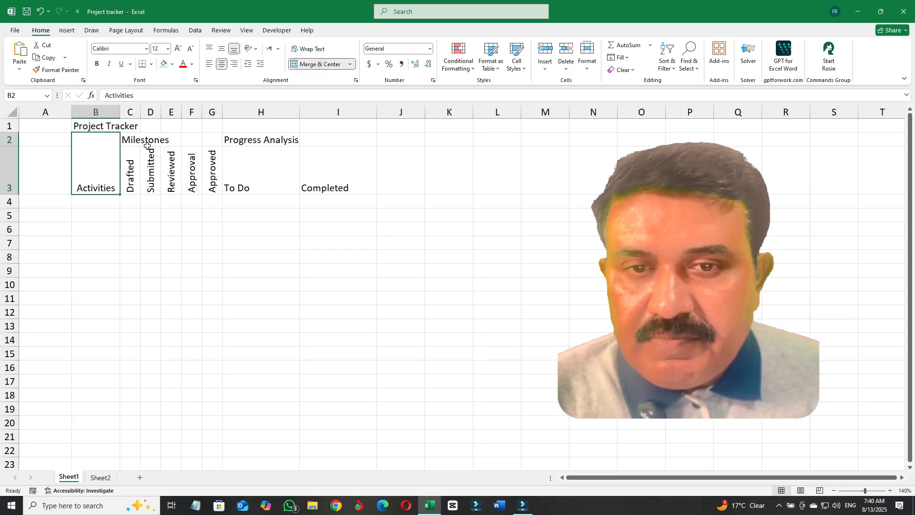
click(127, 141)
drag(126, 142, 215, 139)
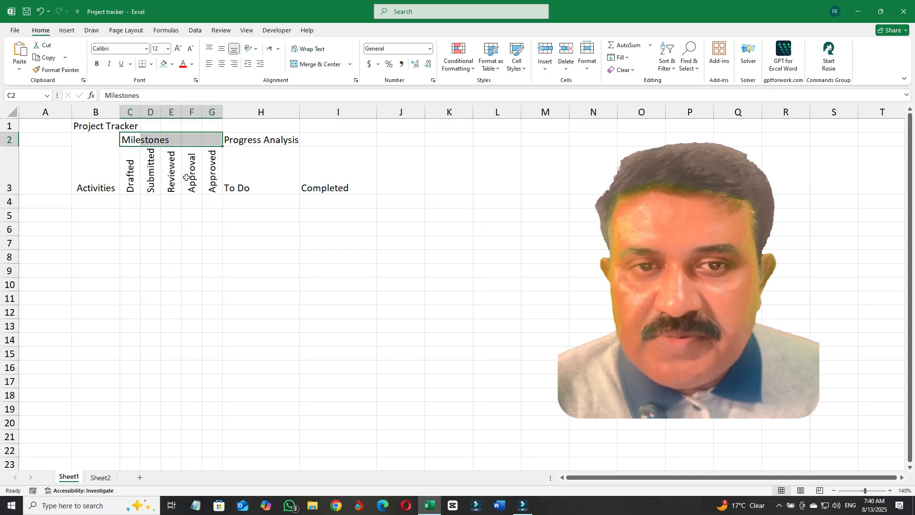
click(307, 64)
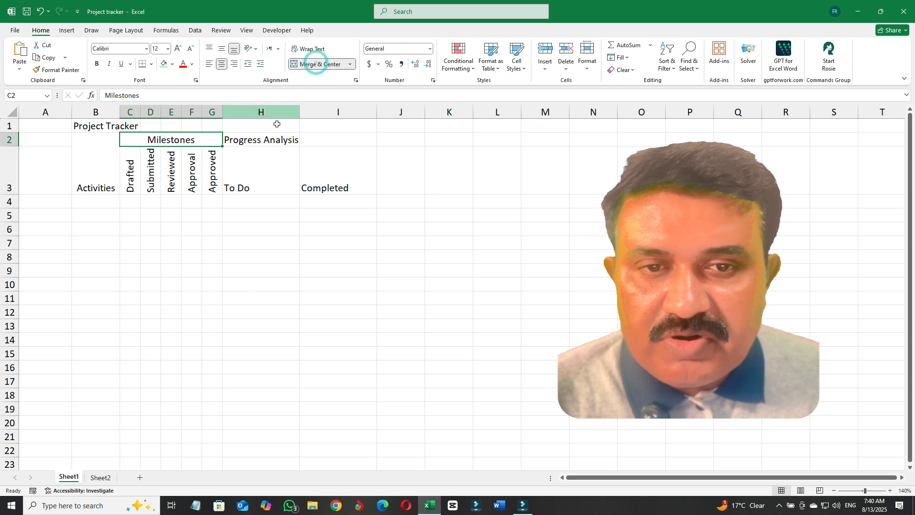
Merge and center the Progress Analysis header across H2:I2
click(251, 140)
drag(252, 140, 322, 138)
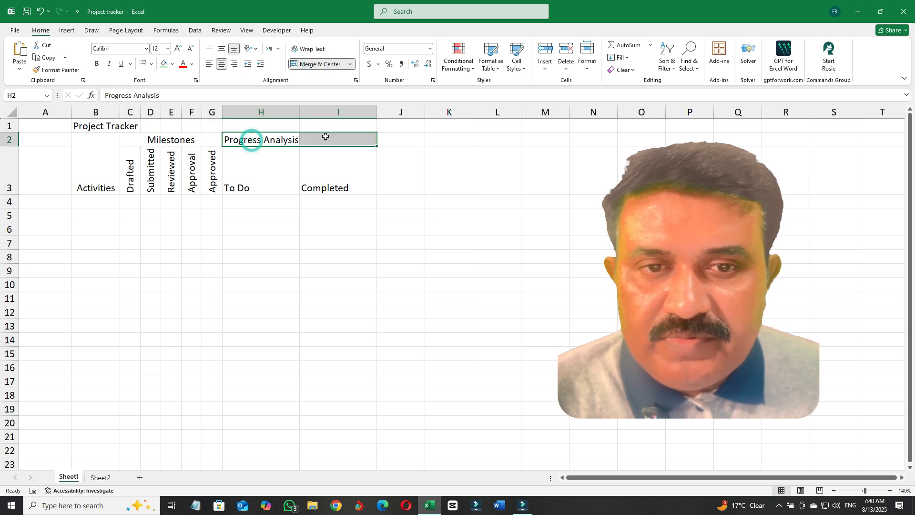
click(312, 64)
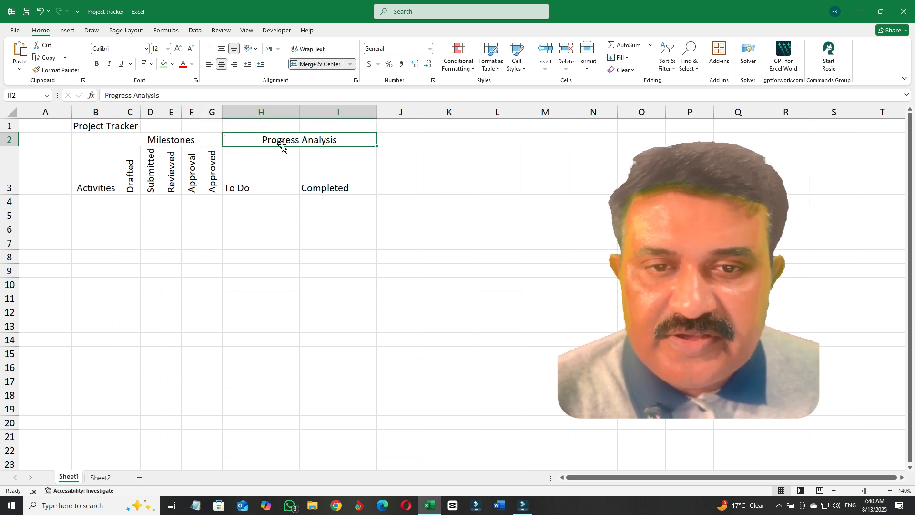
Middle-align the Activities header and the Progress Analysis block in H2:I3 vertically
drag(280, 140, 285, 180)
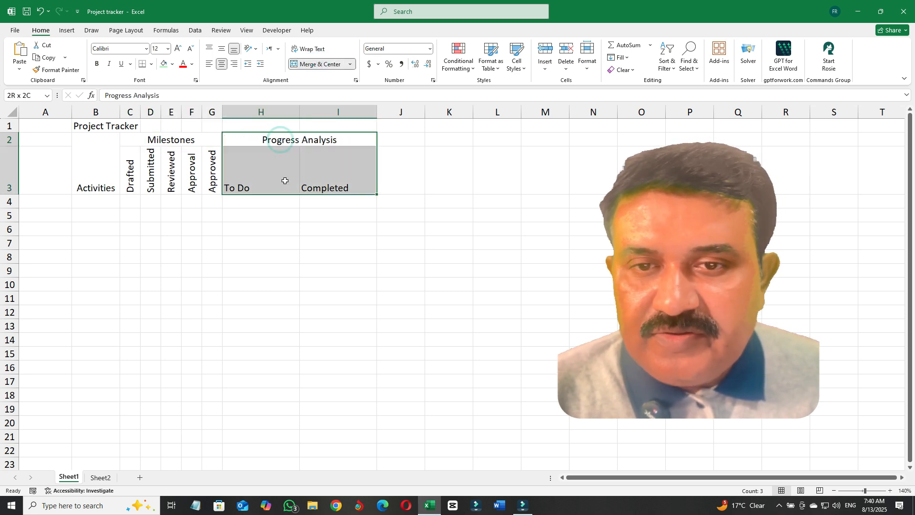
ctrl+click(112, 157)
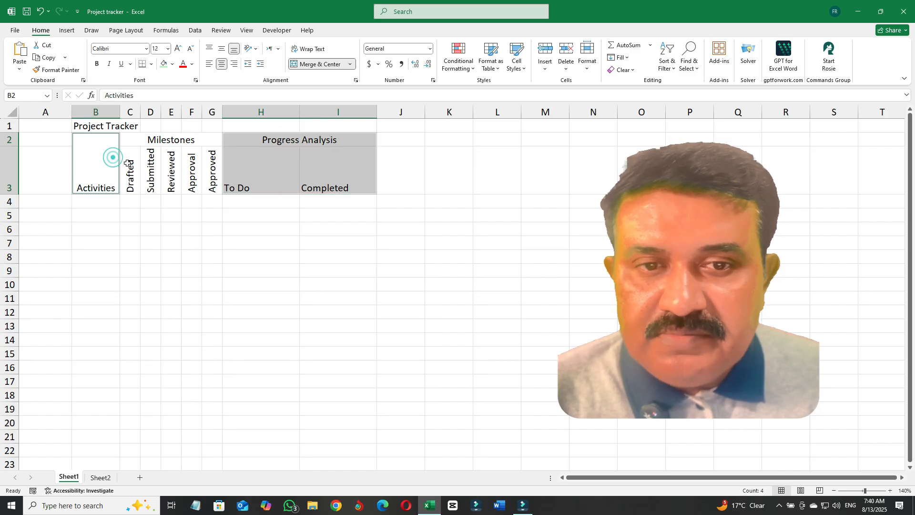
click(222, 52)
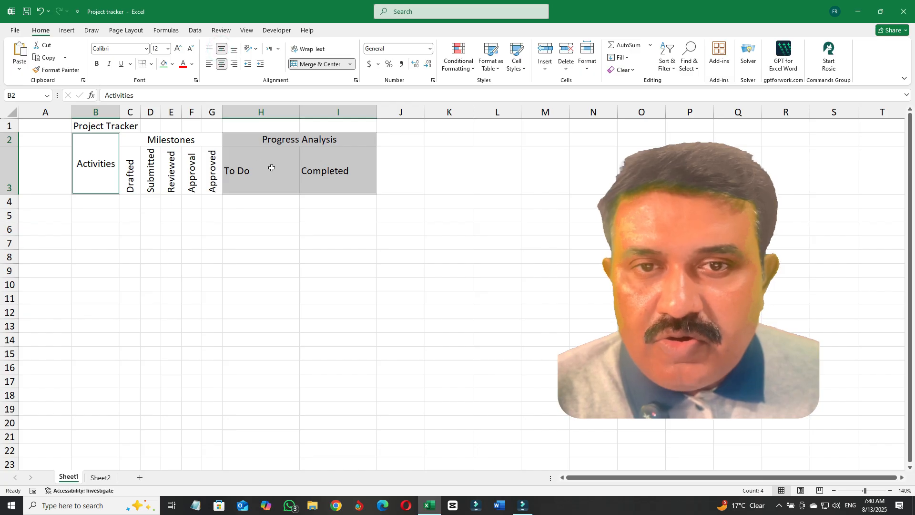
Center the To Do and Completed subheaders horizontally and make the whole header block B2:I3 bold
click(223, 64)
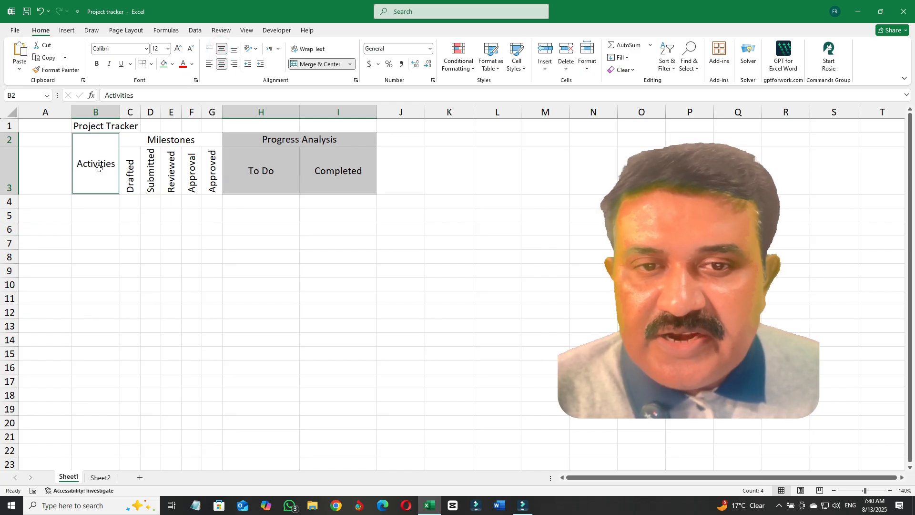
drag(99, 169, 258, 147)
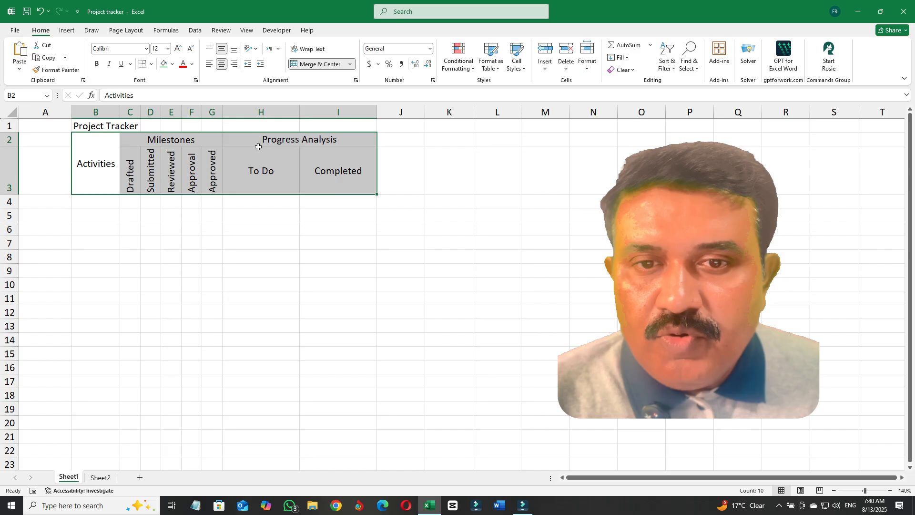
click(100, 67)
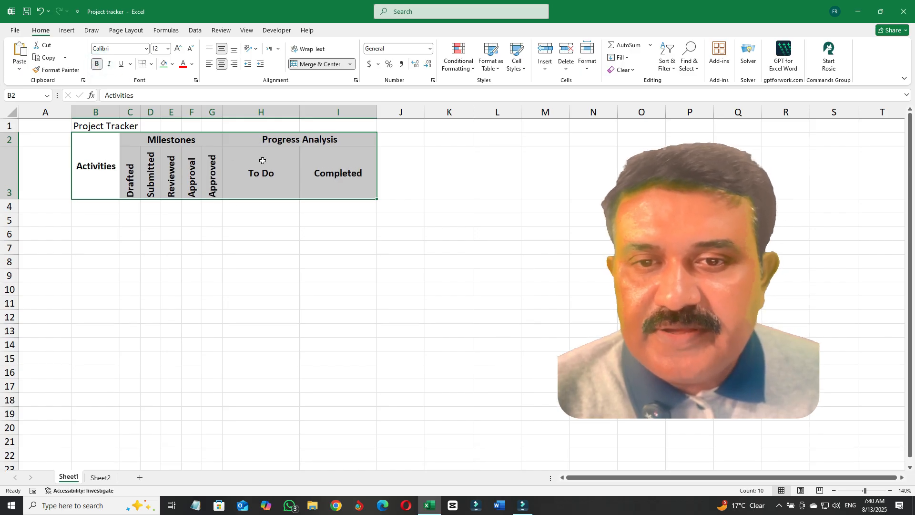
Narrow column A and widen column B to make room for the activity names
click(139, 206)
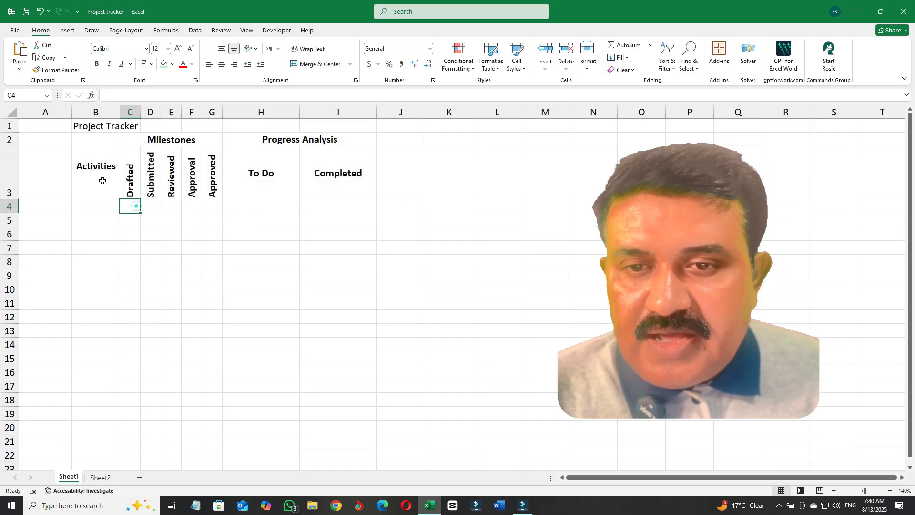
click(93, 207)
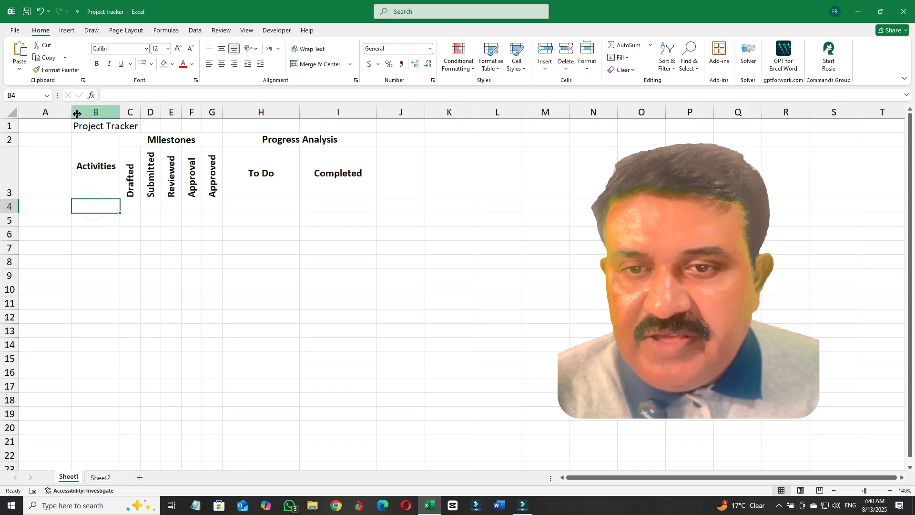
drag(72, 113, 122, 116)
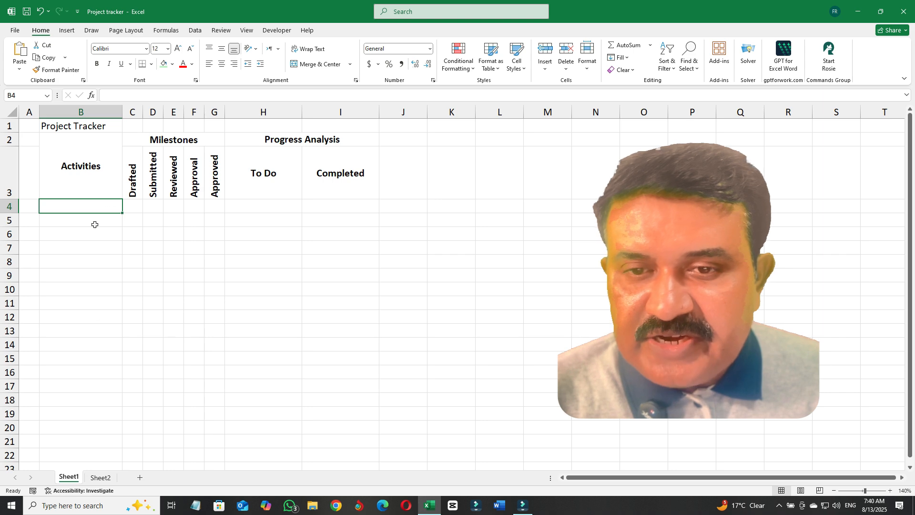
Copy the activity names from B4:B18 of Sheet2 and paste them as values into Sheet1 starting at B4
click(102, 478)
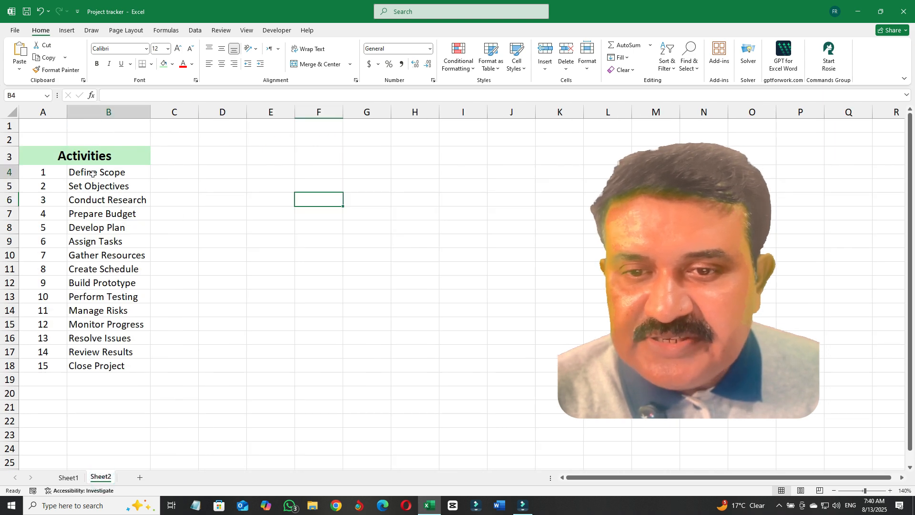
drag(94, 173, 94, 360)
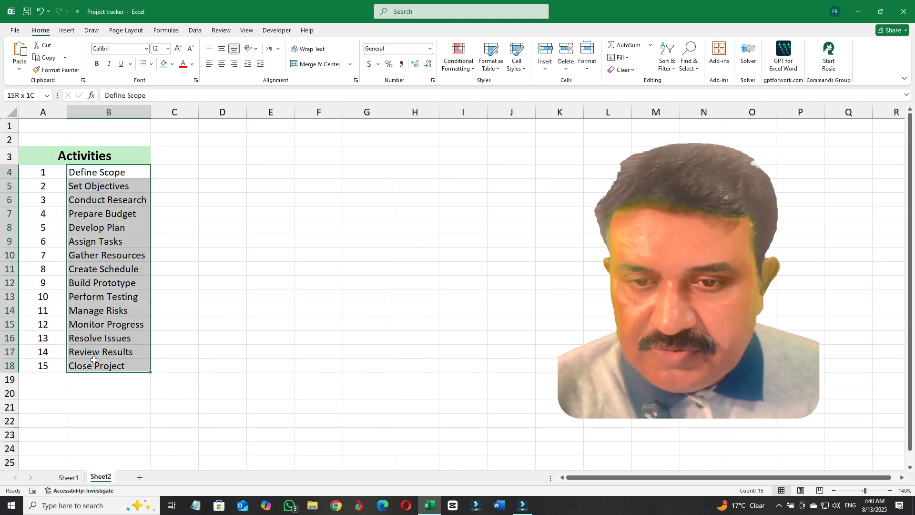
key(ctrl+c)
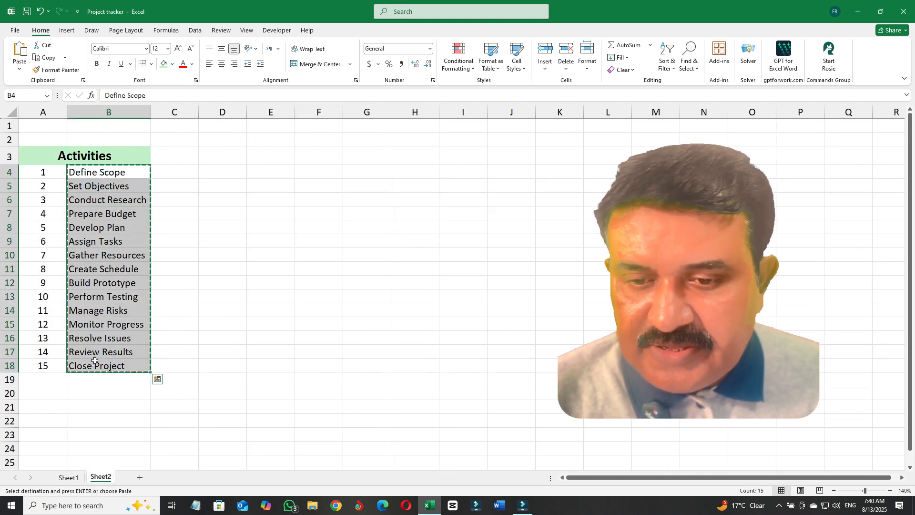
click(72, 481)
right_click(82, 205)
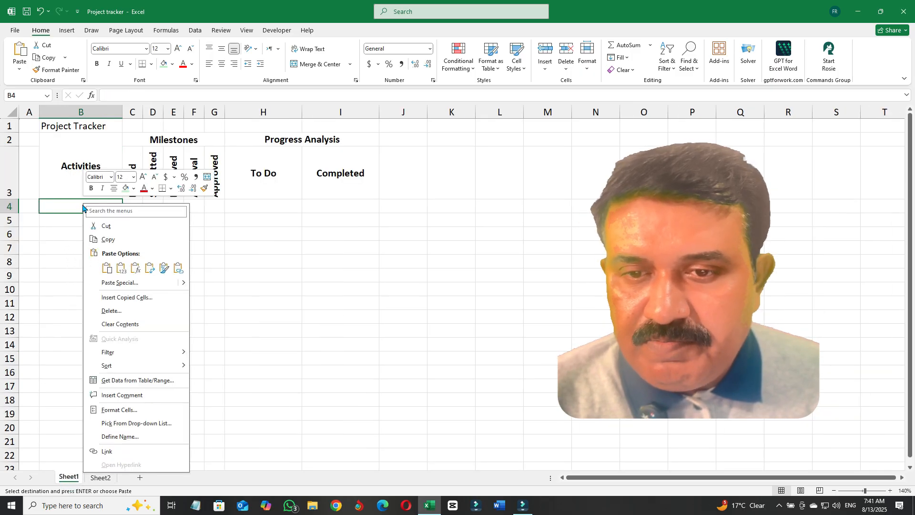
click(119, 268)
click(76, 344)
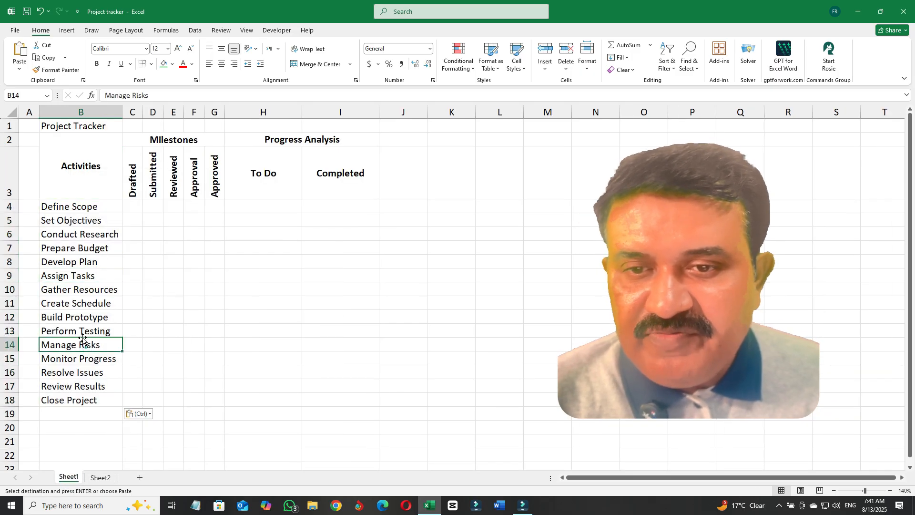
click(65, 205)
click(68, 400)
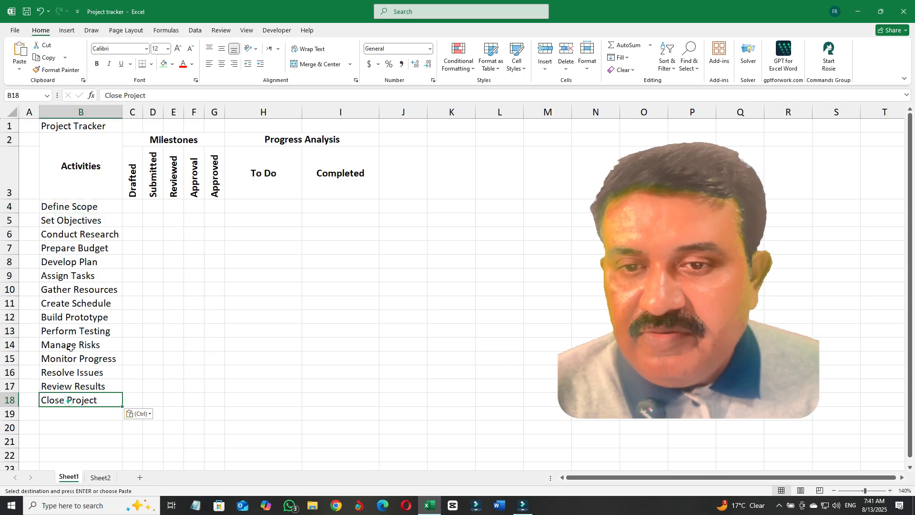
click(71, 207)
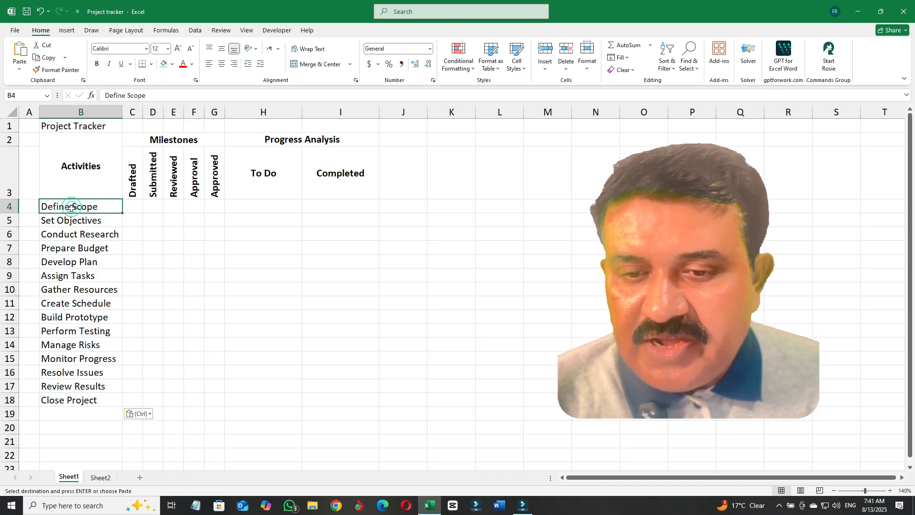
click(80, 400)
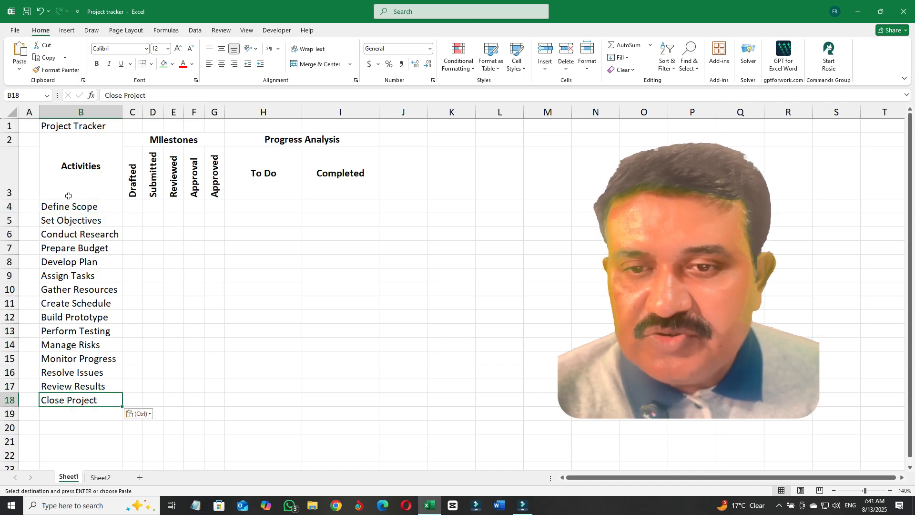
click(98, 220)
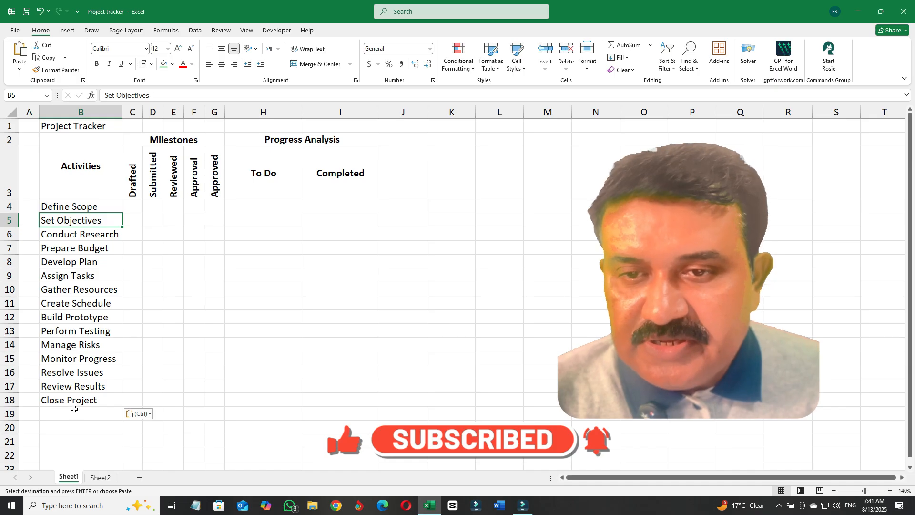
Increase the height of rows 4 to 18 slightly and middle-align their contents vertically
drag(9, 206, 13, 402)
drag(15, 213, 13, 213)
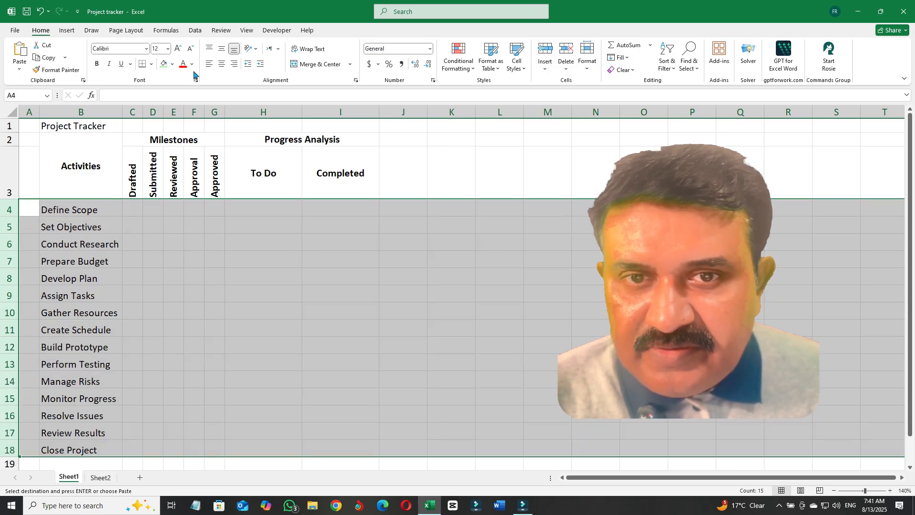
click(222, 52)
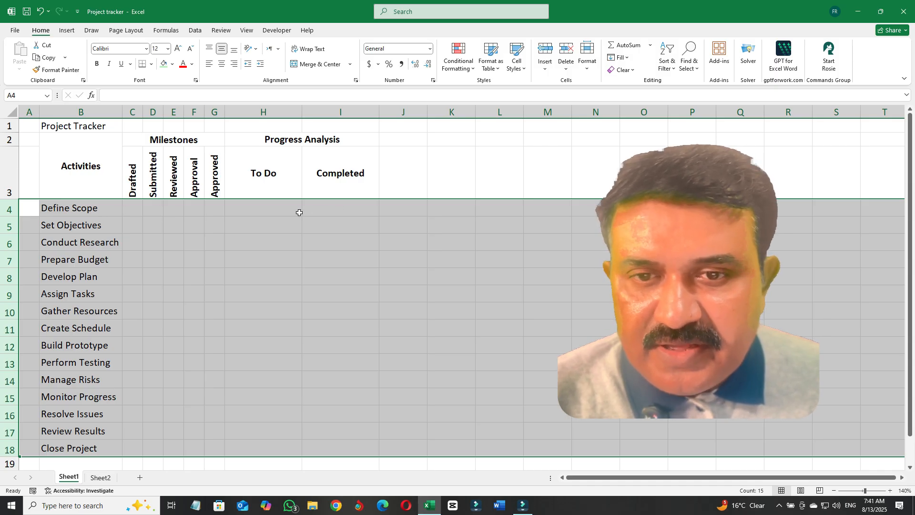
click(133, 209)
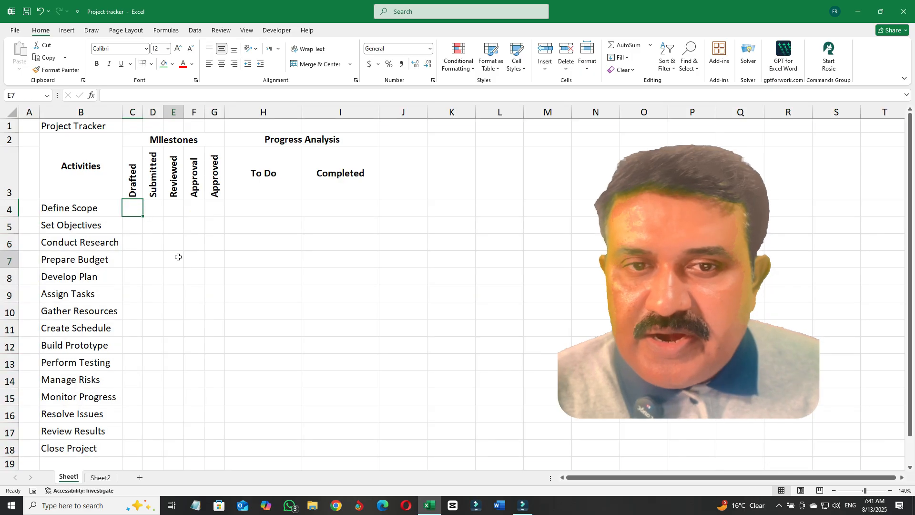
click(178, 257)
Merge and center the Project Tracker title across B1:I1 and set its font size to 20
drag(72, 126, 322, 117)
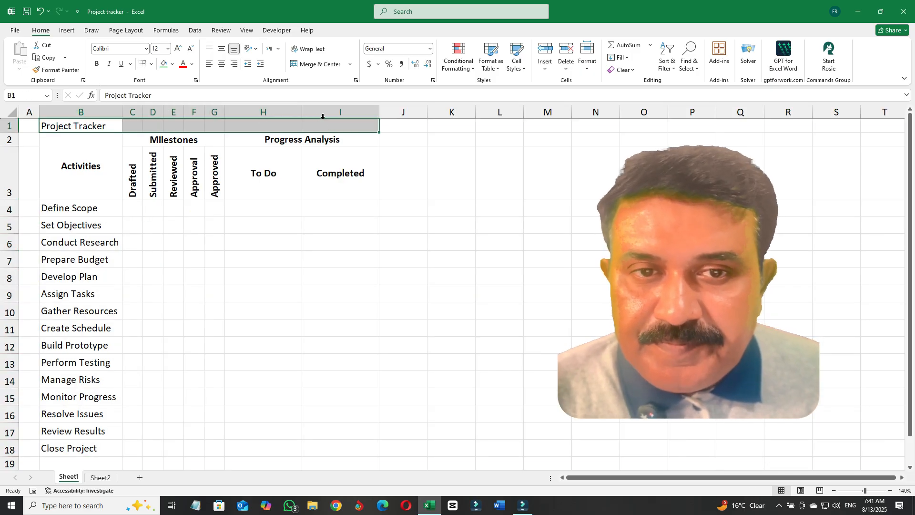
click(307, 69)
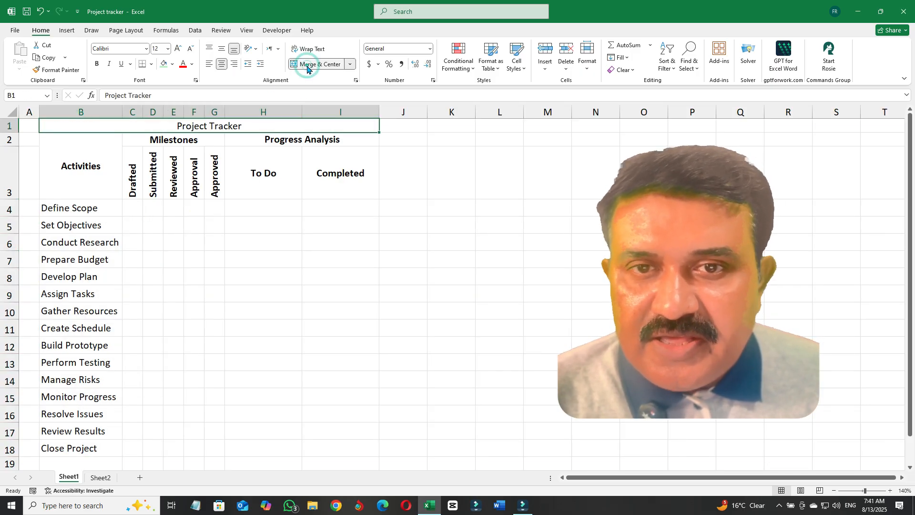
click(177, 49)
click(177, 48)
click(177, 48)
click(177, 49)
click(178, 49)
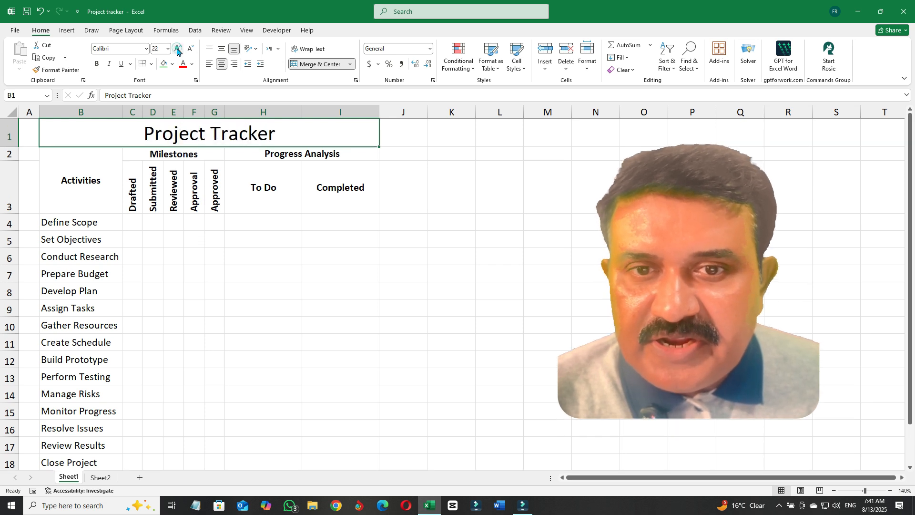
click(177, 48)
click(178, 49)
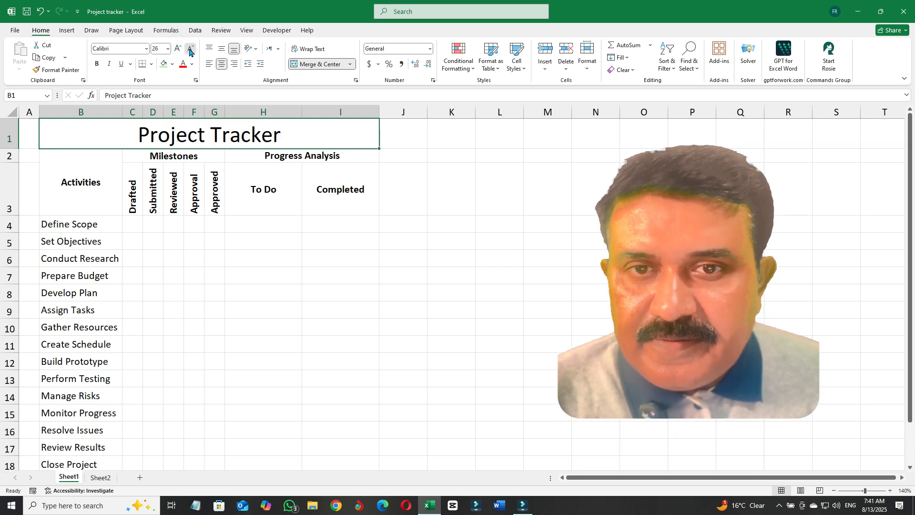
click(189, 49)
click(190, 49)
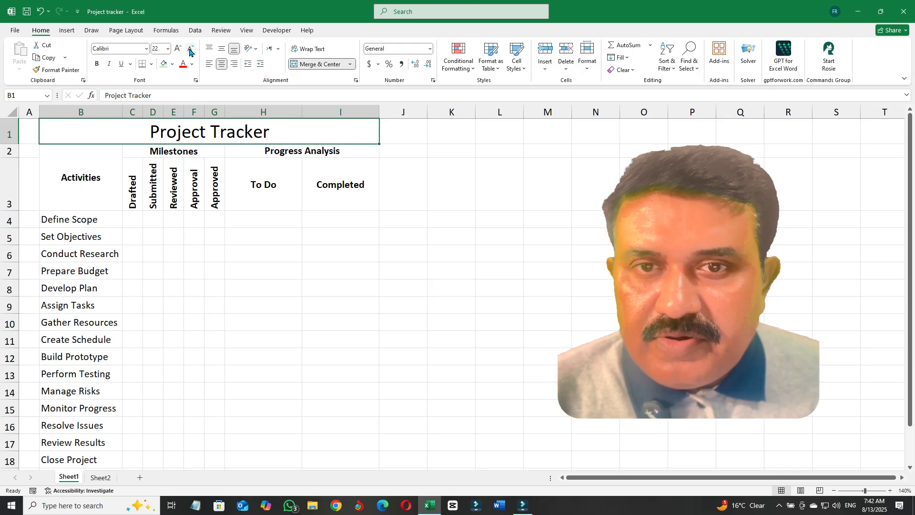
click(190, 50)
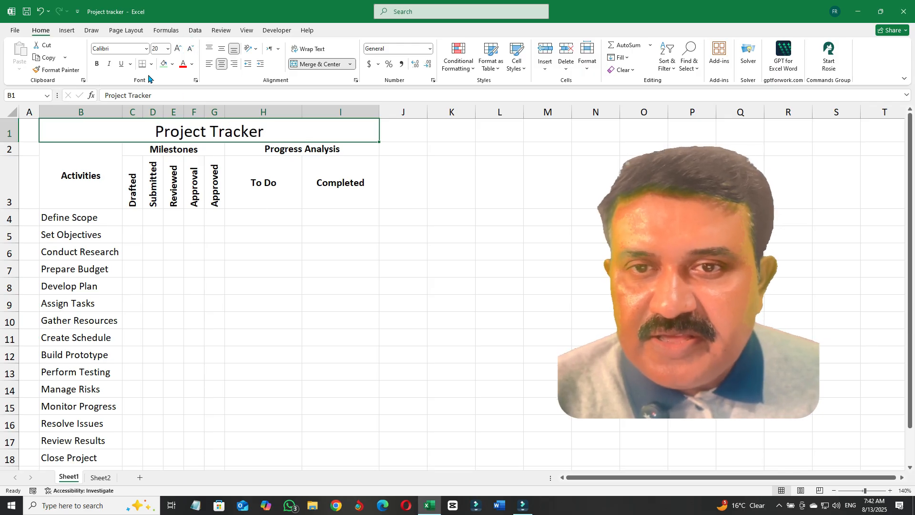
Make the Project Tracker title bold and middle-aligned, and reduce the height of row 1 slightly
click(96, 64)
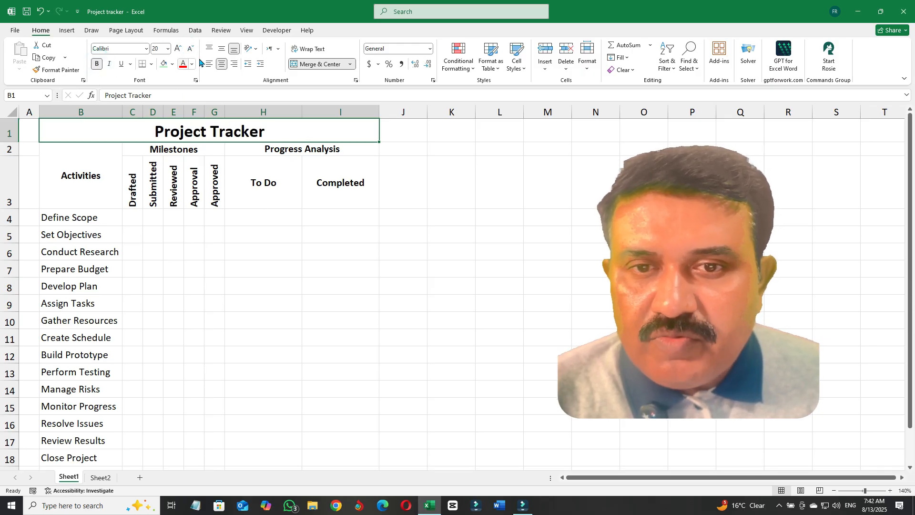
click(221, 50)
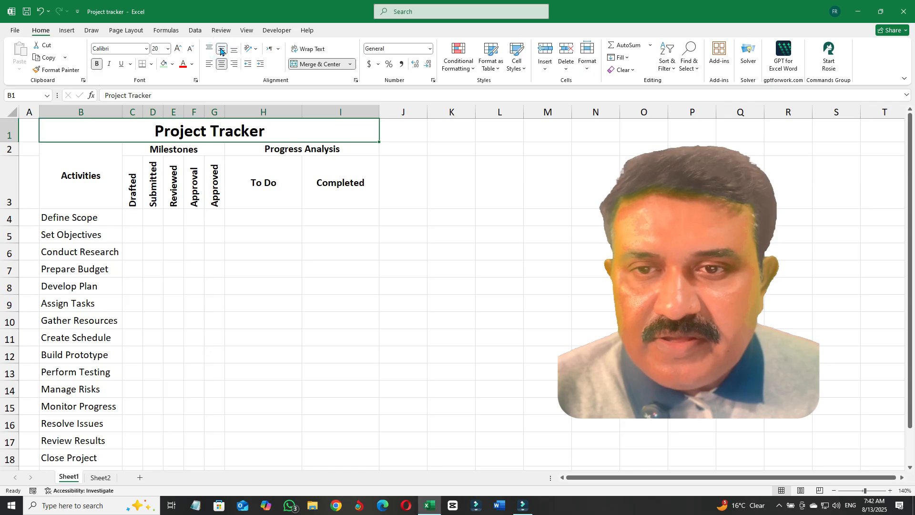
drag(10, 142, 16, 138)
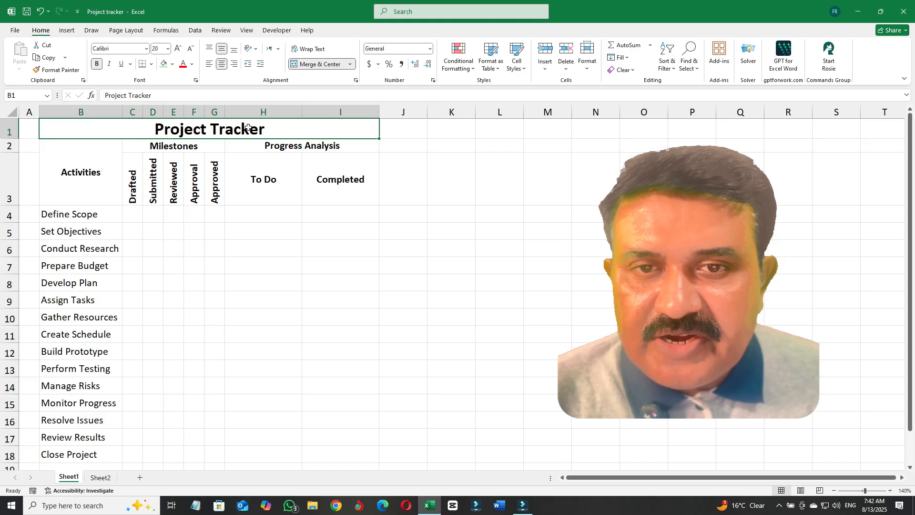
Change the font color of the Project Tracker title to the dark teal theme color
click(192, 64)
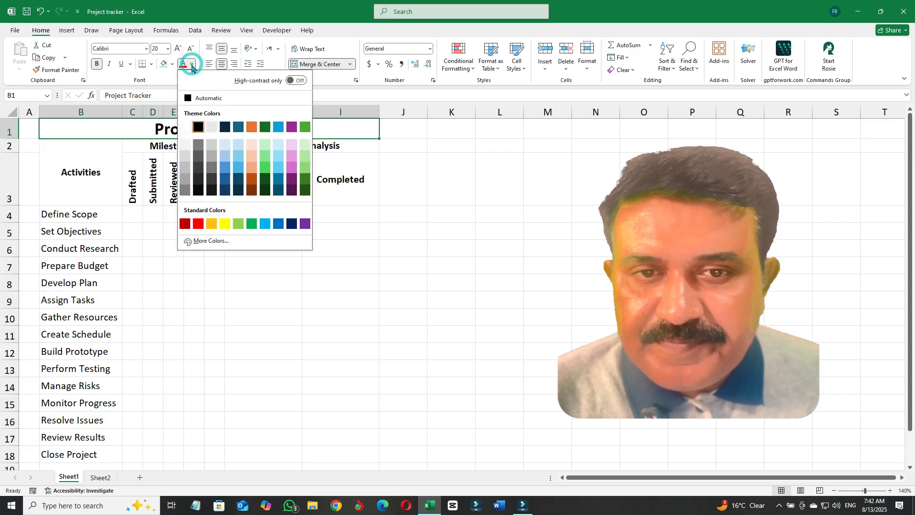
click(236, 126)
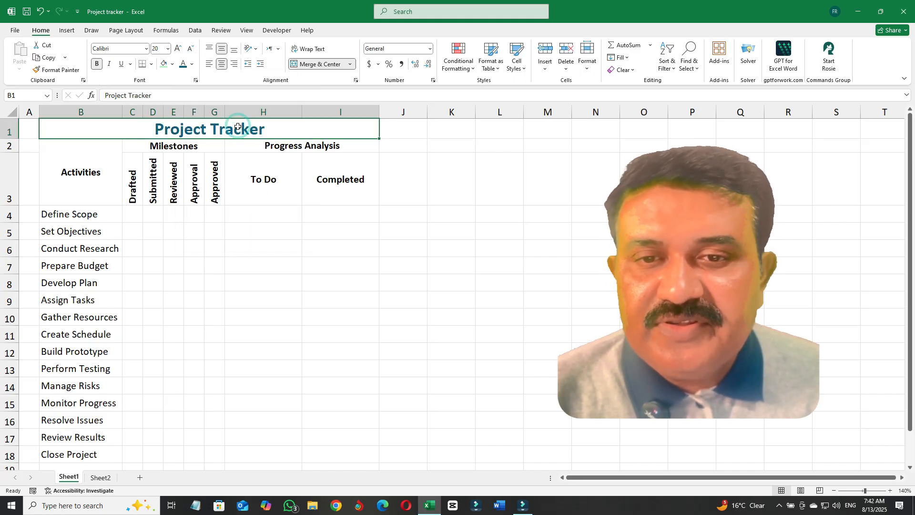
click(93, 177)
Fill the Milestones header and its subheaders in C2:G3 with the lightest tint of the dark blue theme color
click(149, 150)
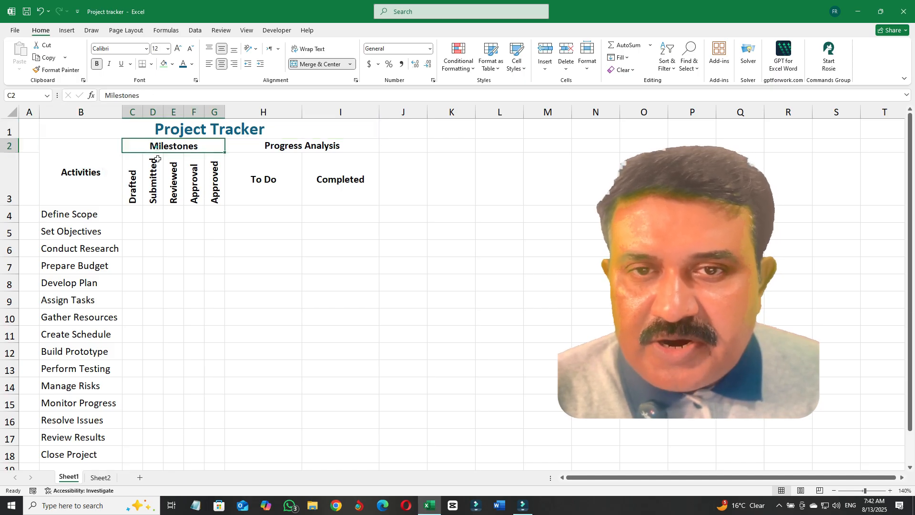
drag(157, 159, 215, 185)
click(173, 65)
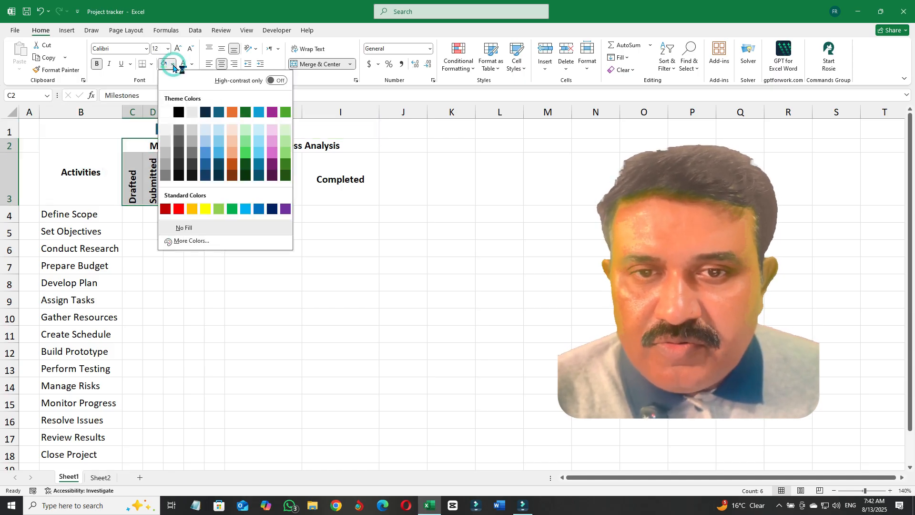
click(208, 134)
Fill the Activities header and the Progress Analysis block in H2:I3 with White, Background 1, Darker 5%
click(96, 173)
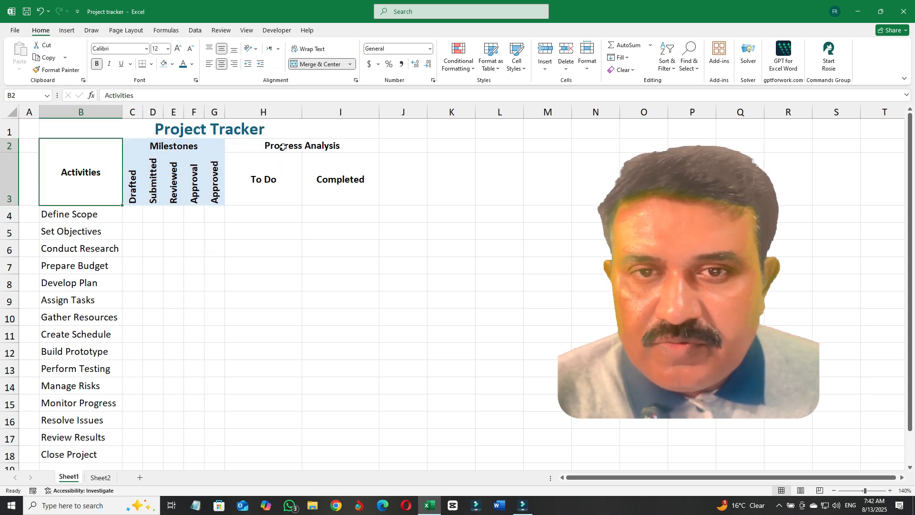
drag(283, 147, 288, 171)
click(172, 66)
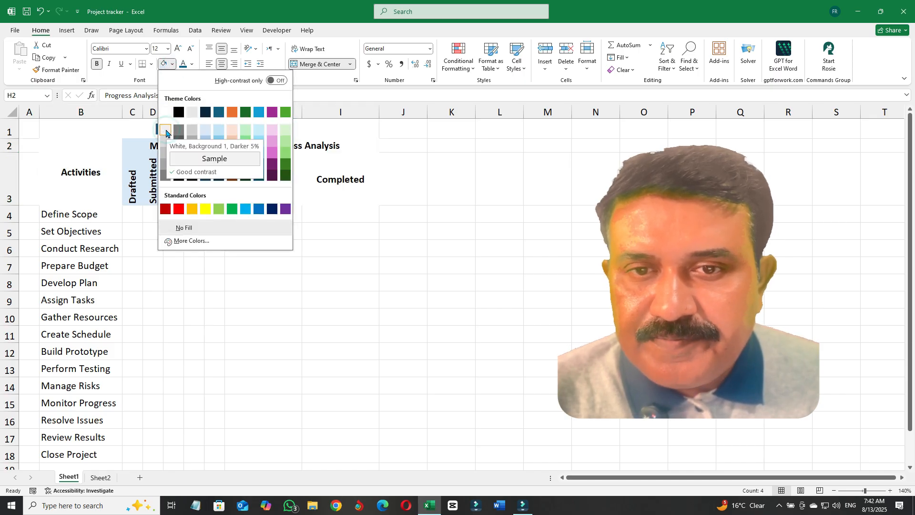
click(164, 130)
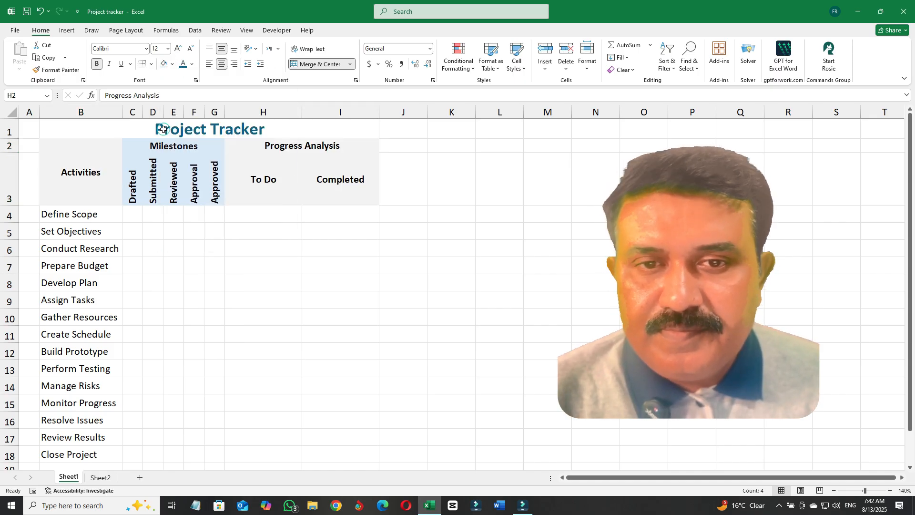
click(235, 296)
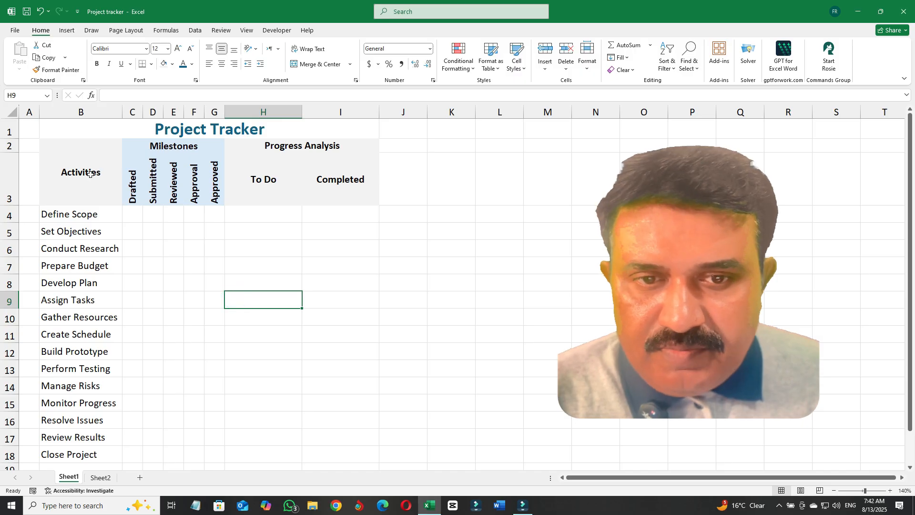
Apply outline and inside borders to the table B2:I18 in a light tint of the dark blue theme color
drag(79, 172, 305, 455)
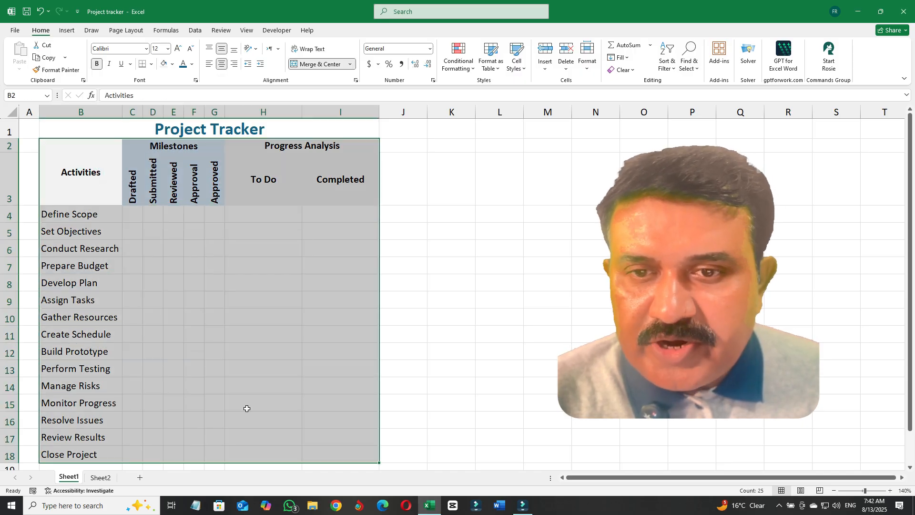
right_click(86, 189)
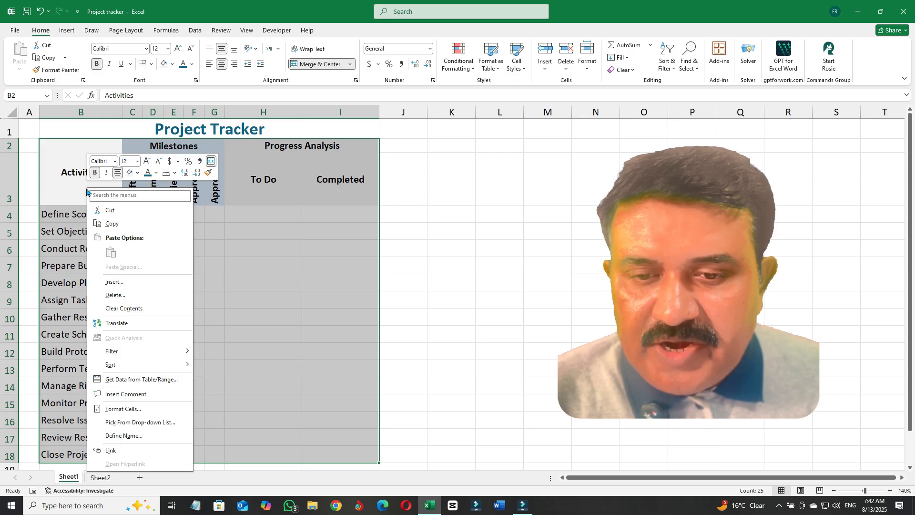
click(130, 410)
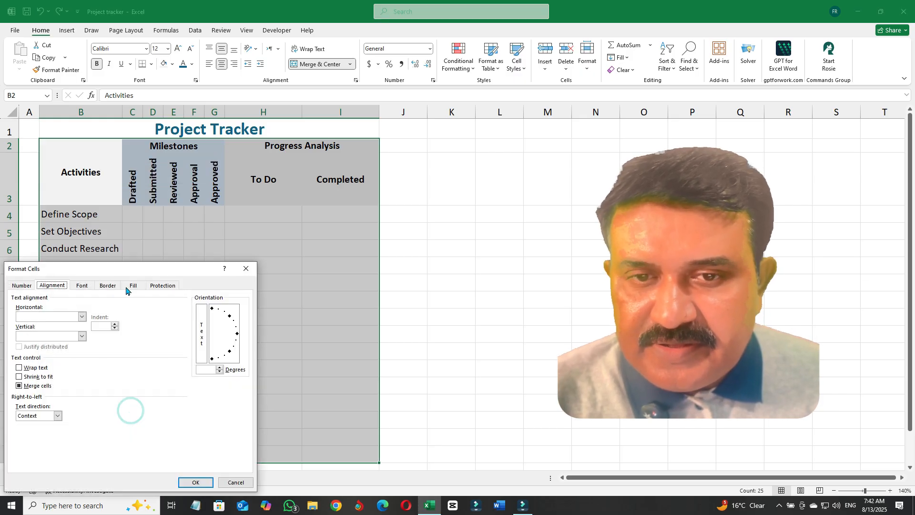
drag(126, 271, 197, 163)
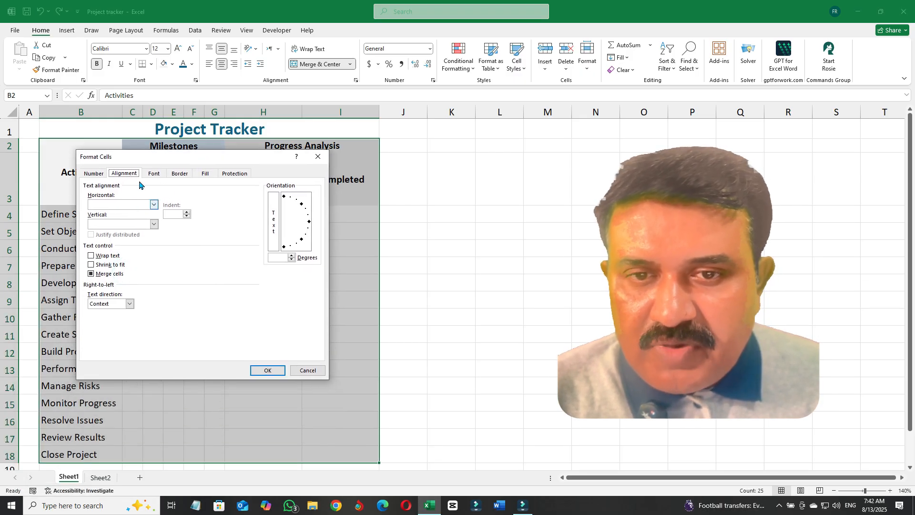
click(180, 173)
click(123, 228)
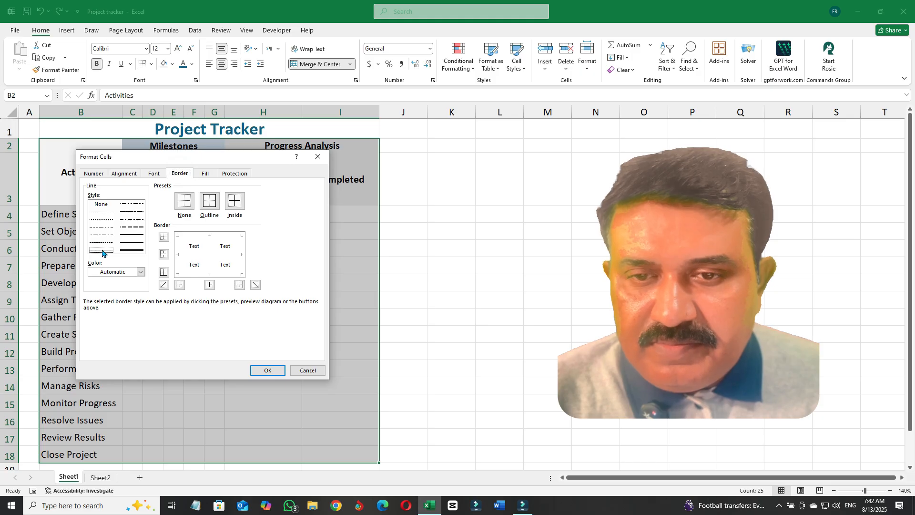
click(113, 273)
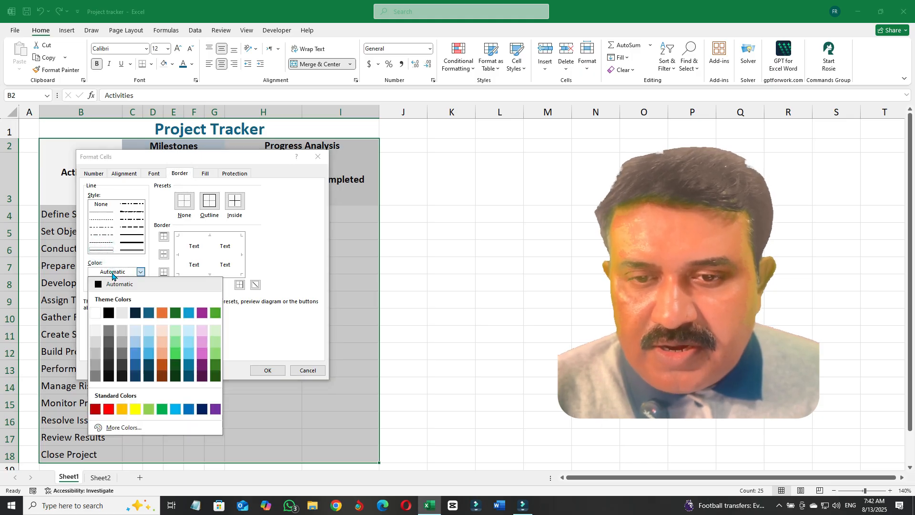
click(136, 342)
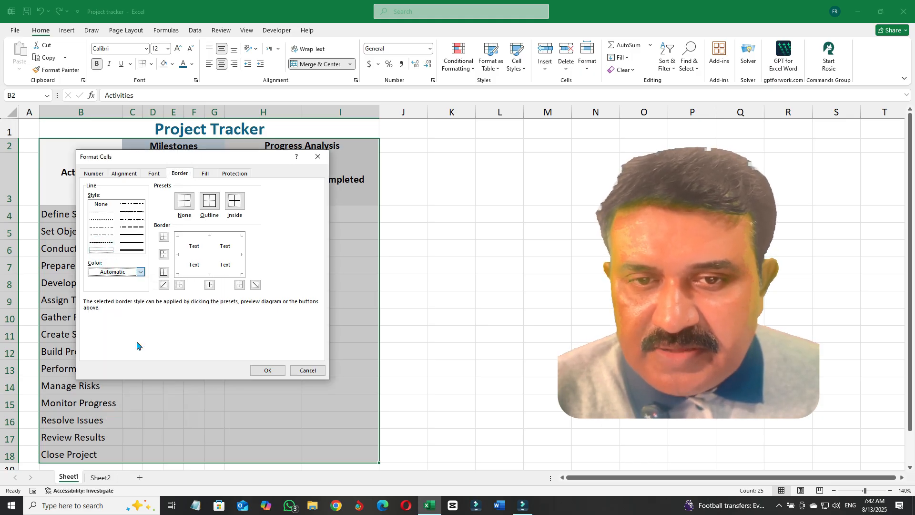
click(209, 206)
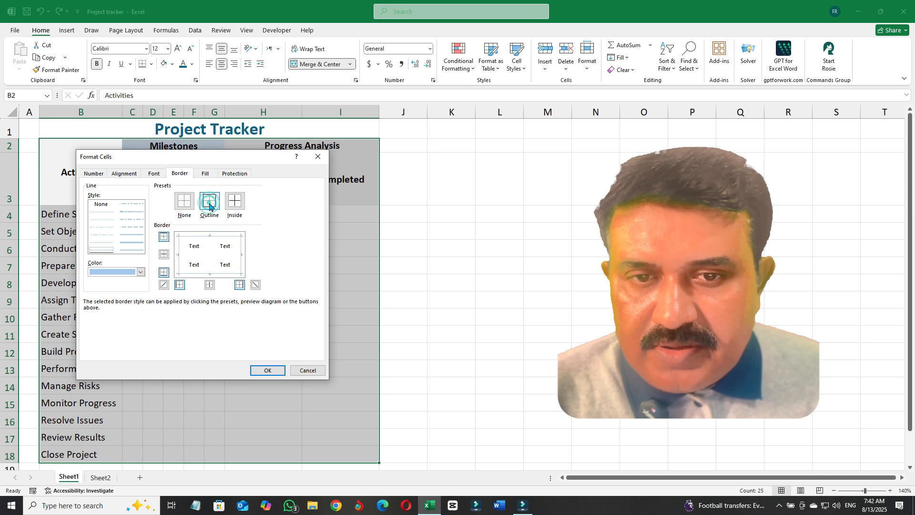
click(236, 201)
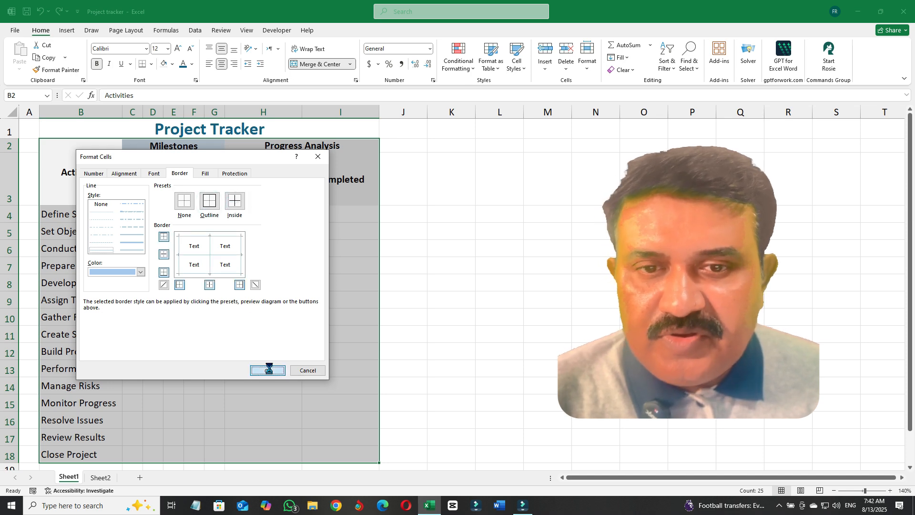
click(267, 370)
click(170, 274)
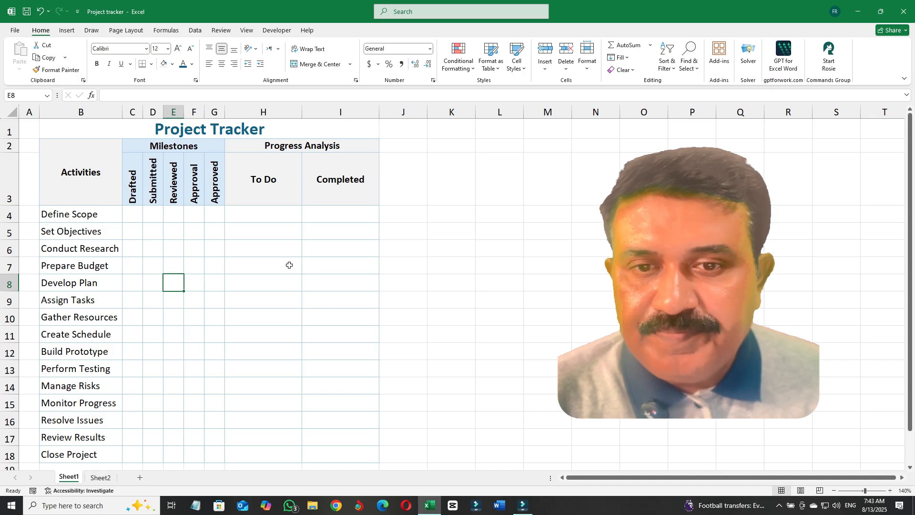
Create an icon set rule for C4:G18 using the circled cross, exclamation and check set, replacing the yellow exclamation with the red circled cross
click(134, 213)
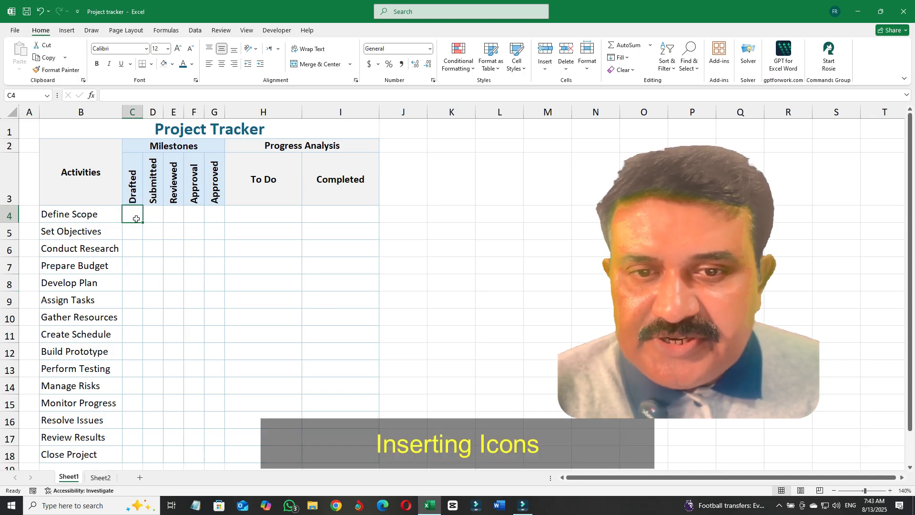
mouse_move(137, 215)
mouse_down()
mouse_move(205, 234)
mouse_move(219, 310)
mouse_move(213, 459)
mouse_up()
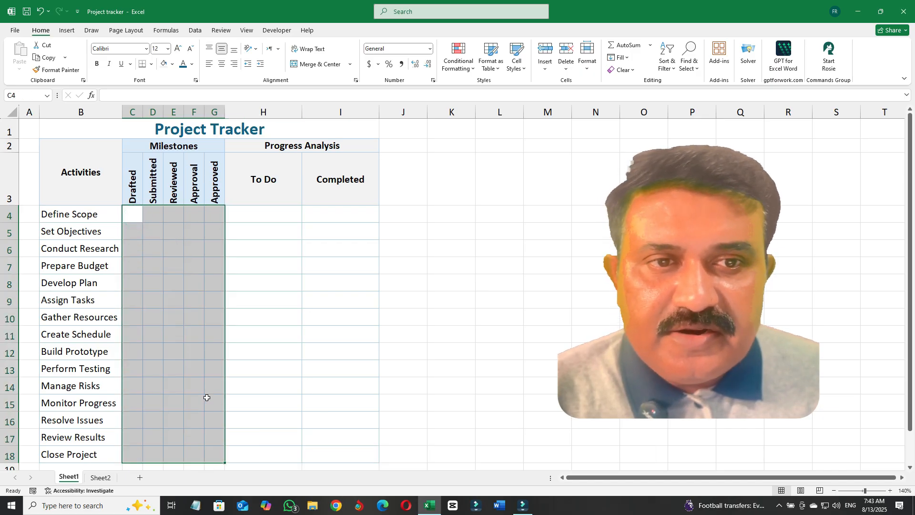
click(470, 71)
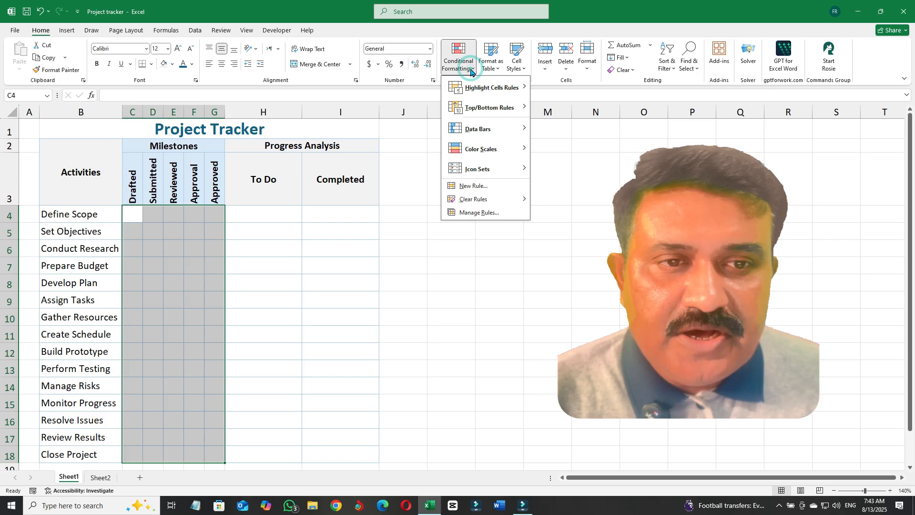
mouse_move(470, 96)
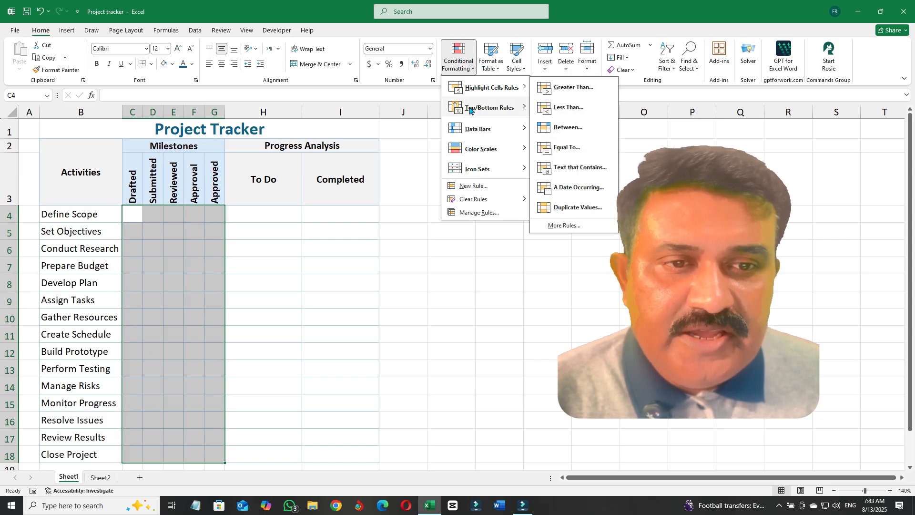
mouse_move(481, 171)
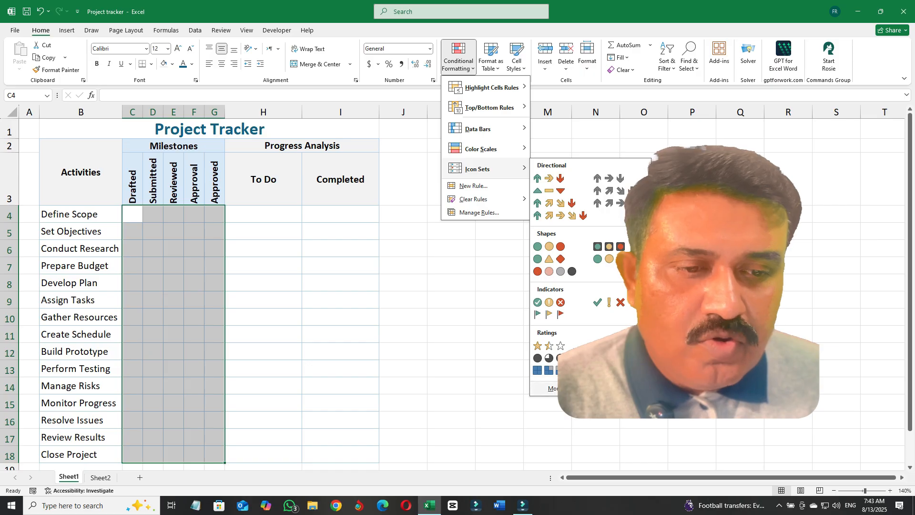
click(555, 388)
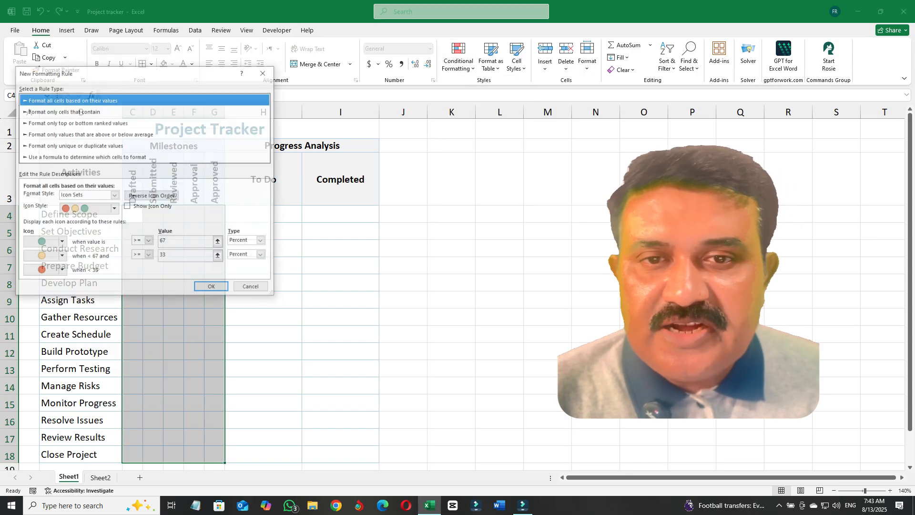
drag(188, 78, 432, 180)
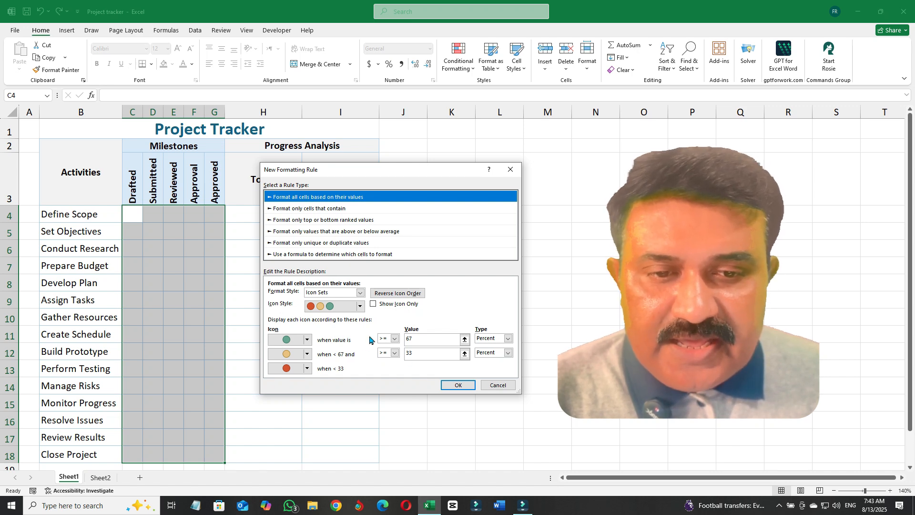
click(360, 307)
click(361, 307)
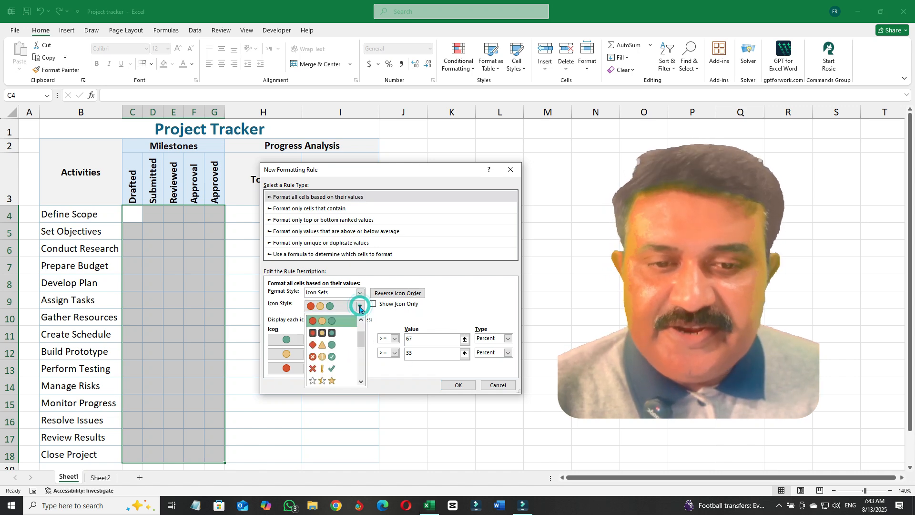
click(331, 358)
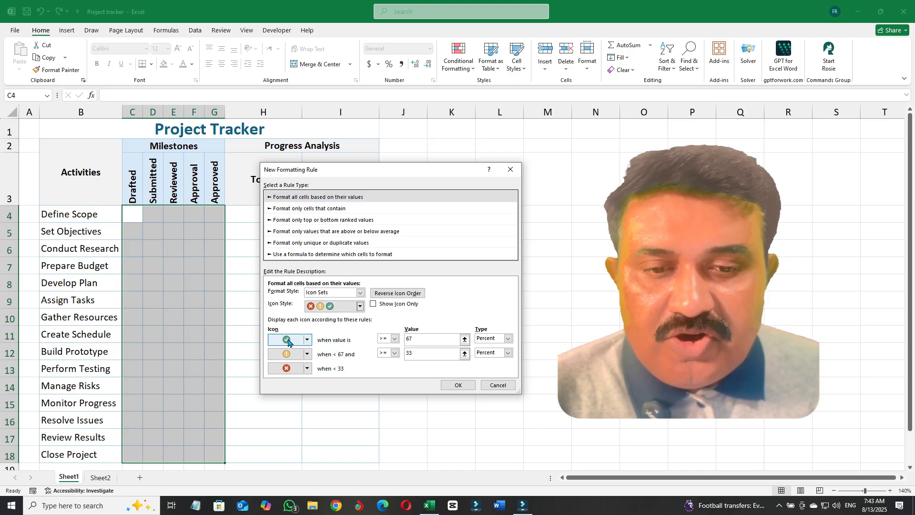
click(308, 354)
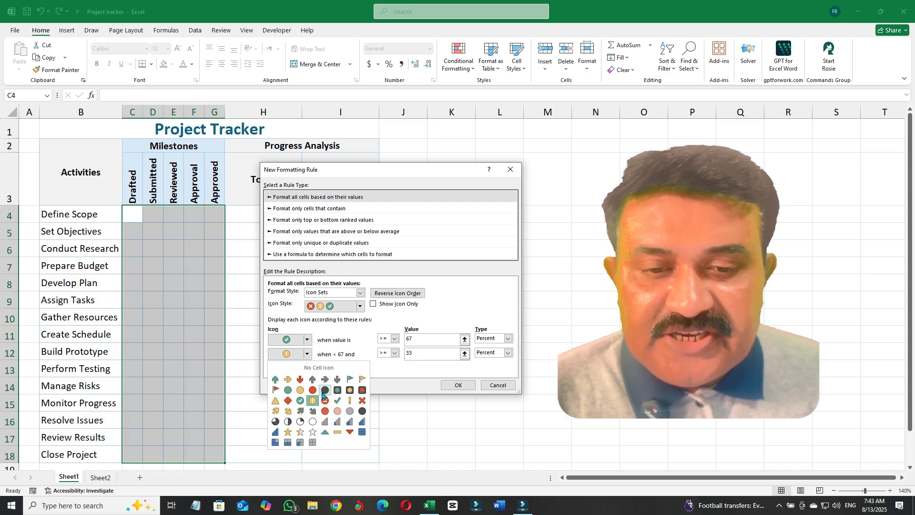
click(325, 401)
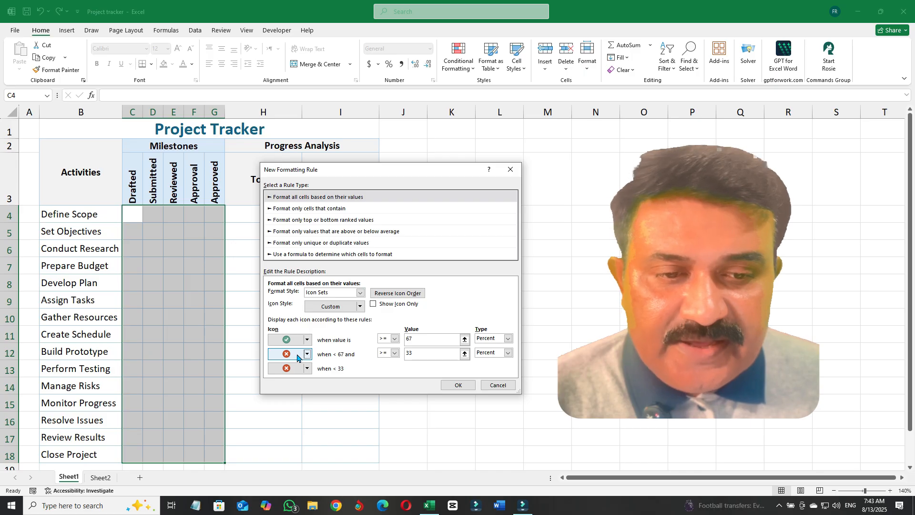
Set both icon threshold types to Number, with value 1 for the green check and 0 for the middle icon
click(509, 339)
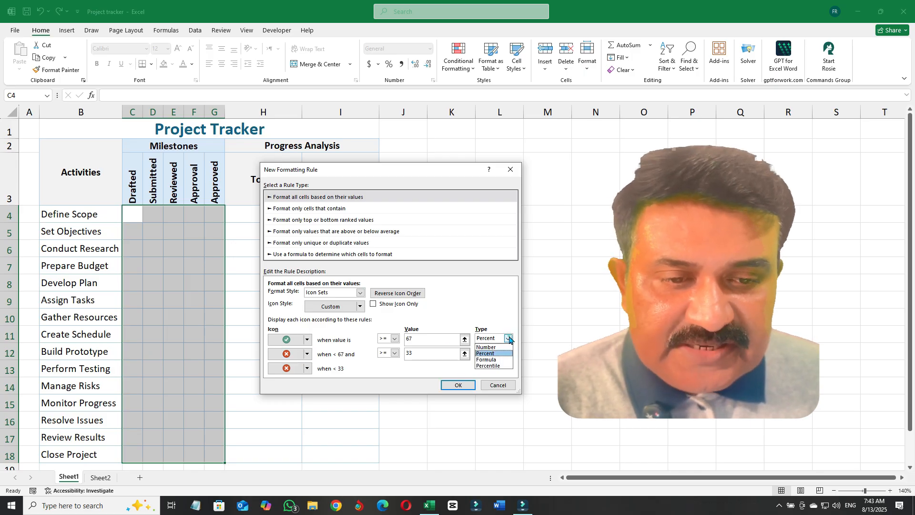
click(502, 346)
click(507, 354)
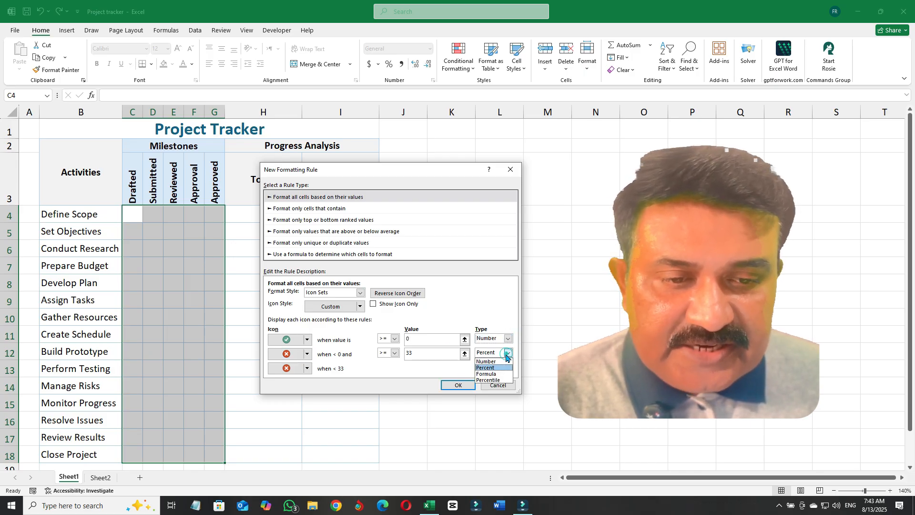
click(486, 361)
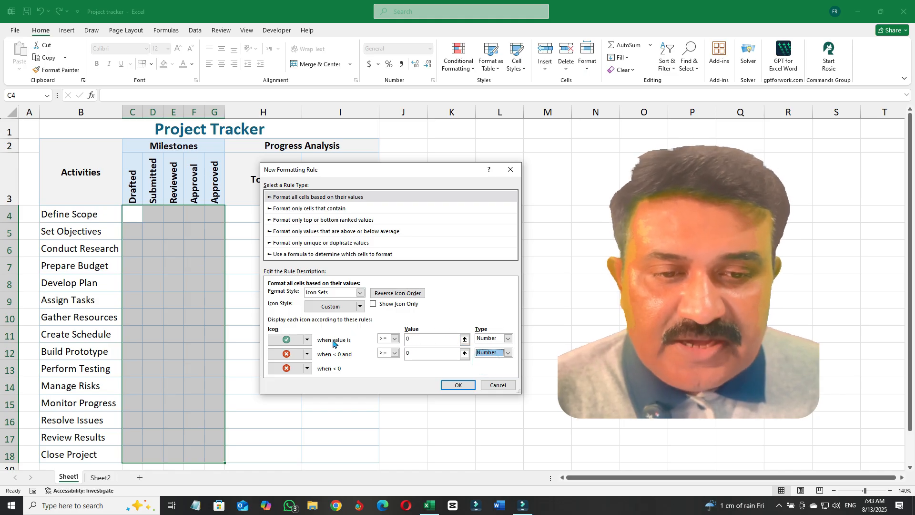
click(404, 337)
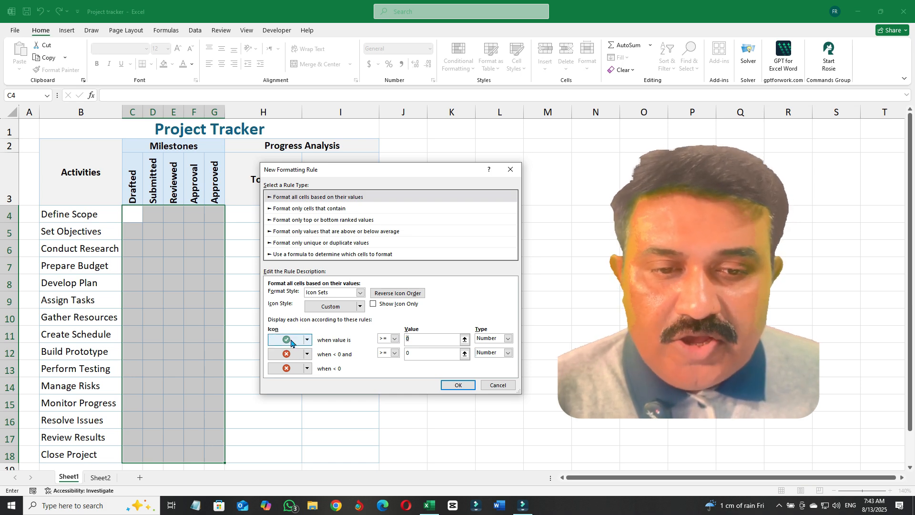
text(1)
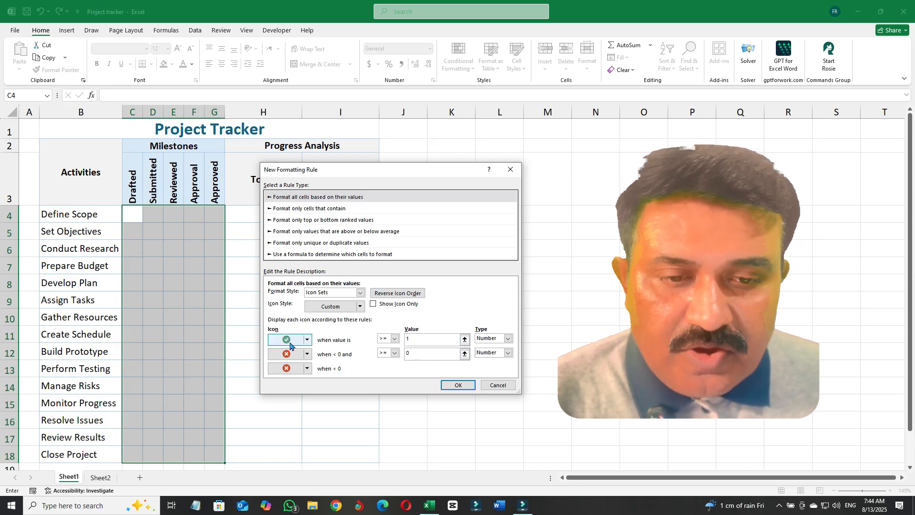
click(418, 354)
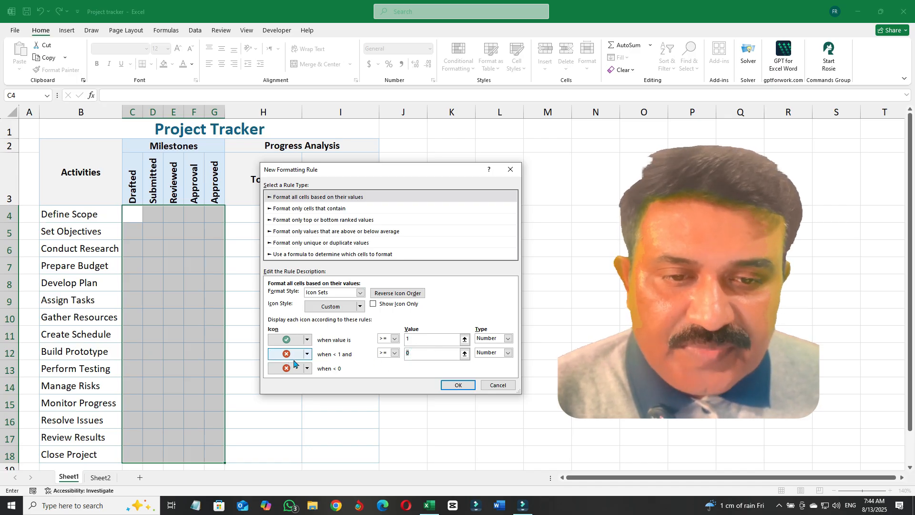
Make the rule show icons only, apply it, and center the milestone cells C4:G18 horizontally
click(373, 304)
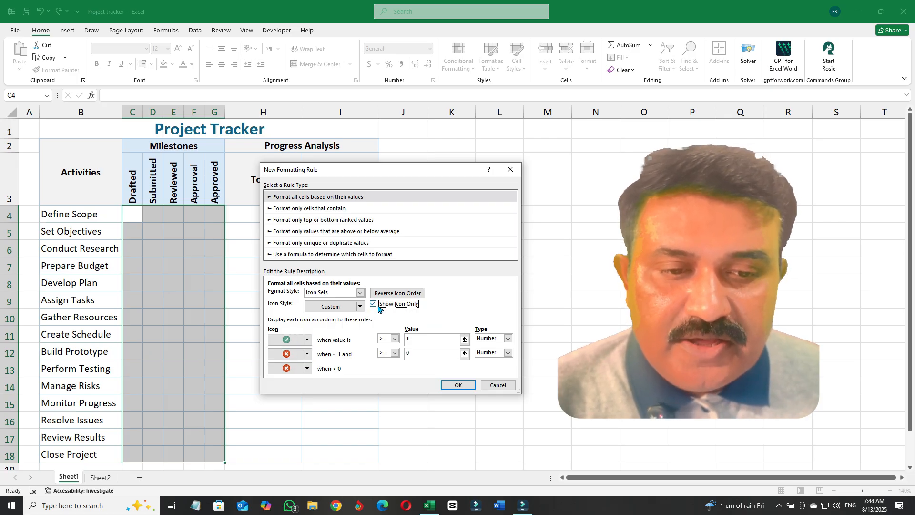
click(459, 385)
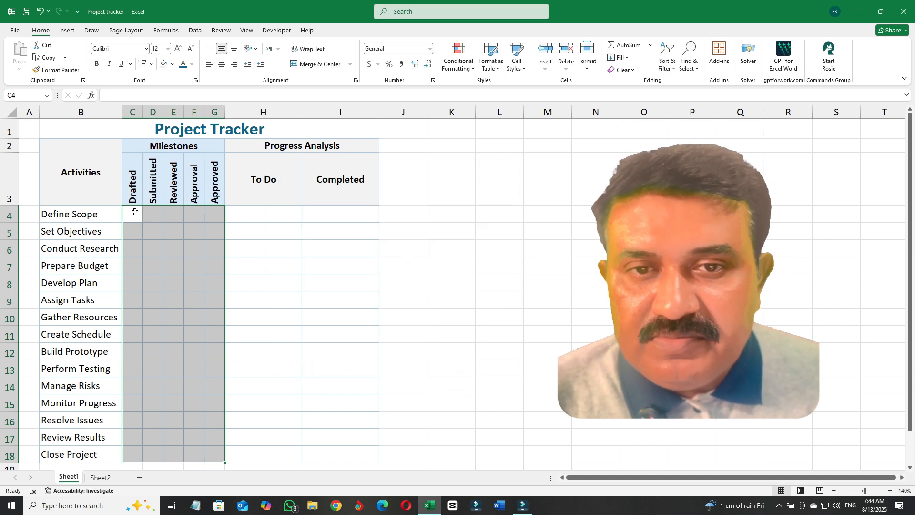
click(221, 63)
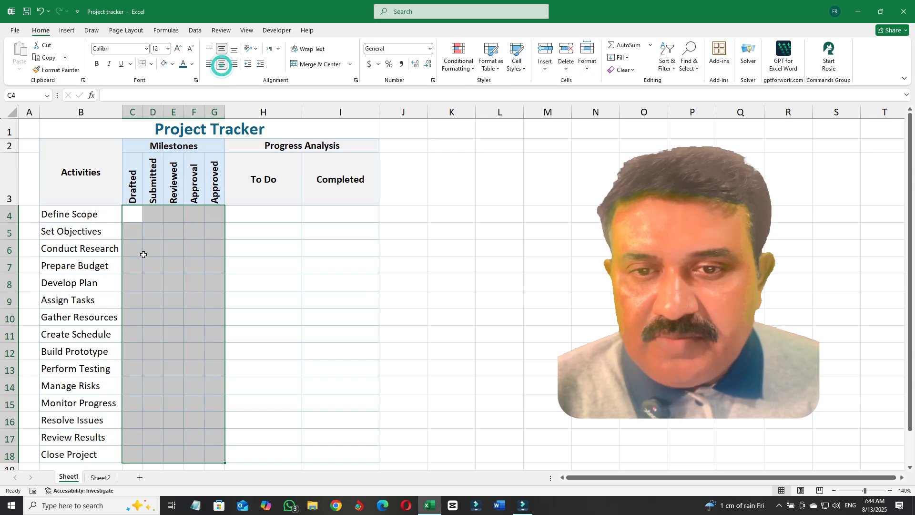
Enter the milestone statuses 1, 0, 1, 0, 1 for Define Scope across C4:G4
click(128, 211)
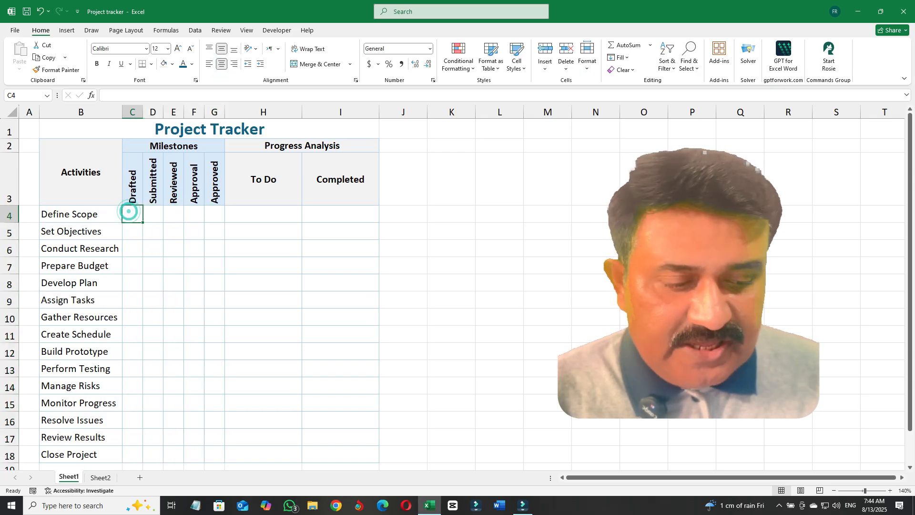
text(1)
key(Tab)
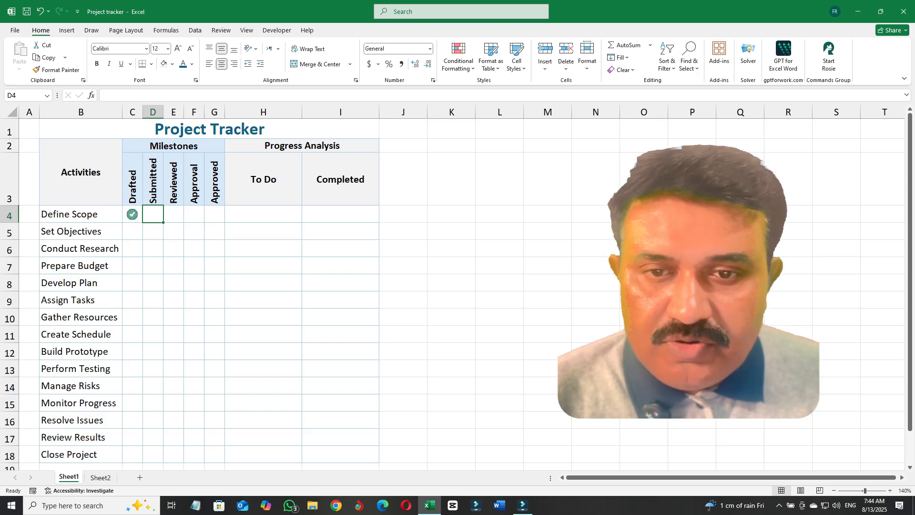
text(0)
key(Tab)
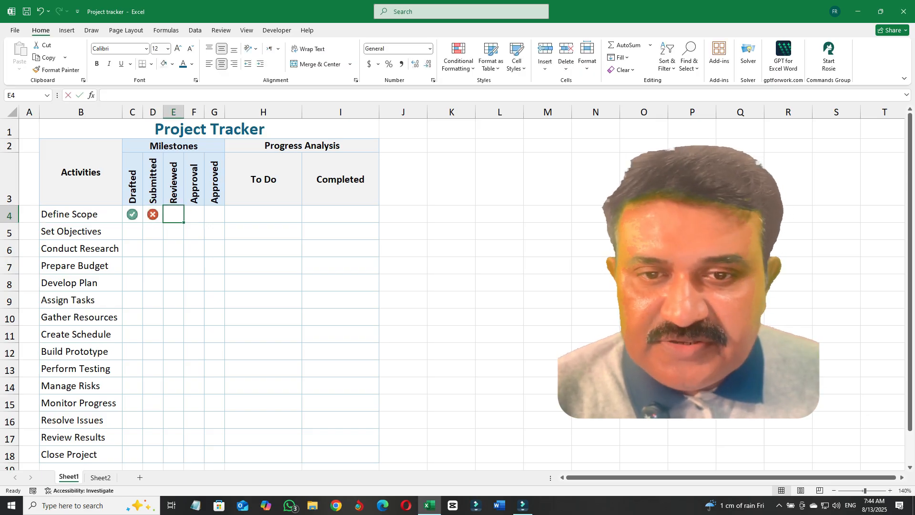
text(1)
key(Tab)
text(0)
key(Tab)
text(1)
key(Tab)
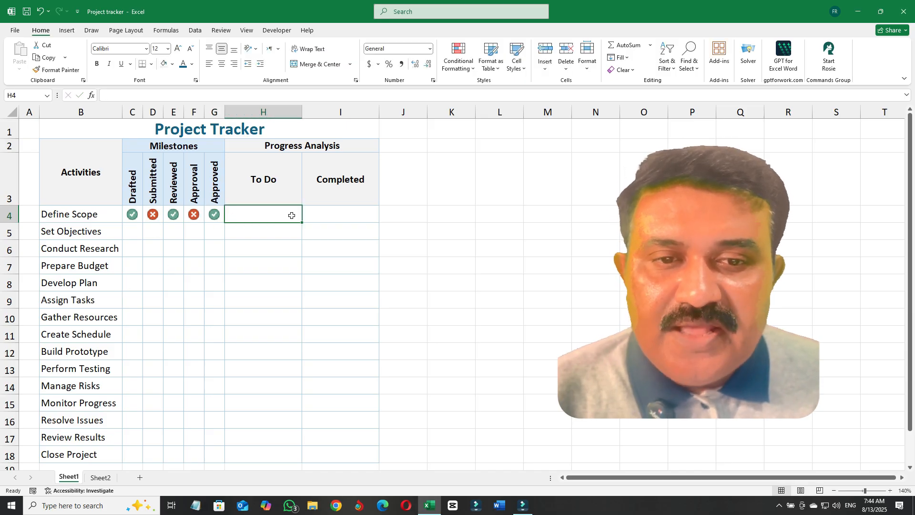
Enter =COUNTIF(C4:G4,1)/5 in the Completed cell I4 and format the cell as a percentage
click(322, 214)
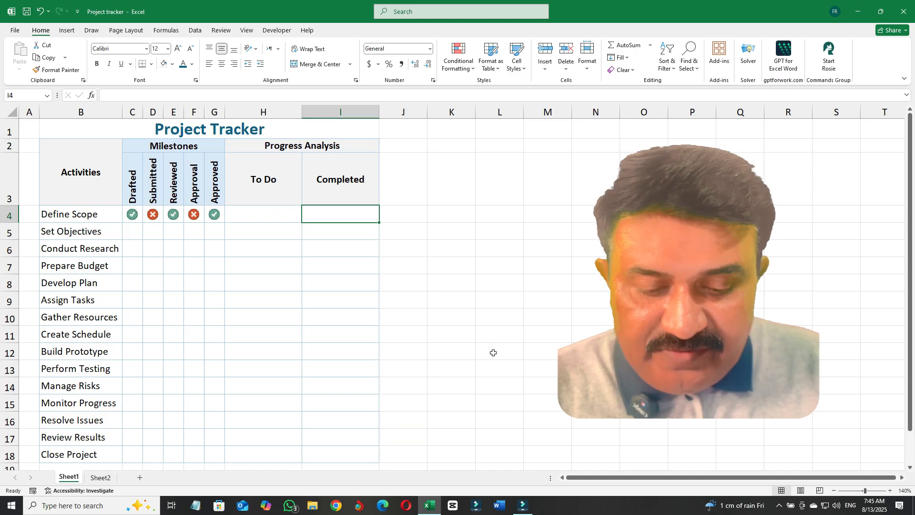
text(=COUNTI)
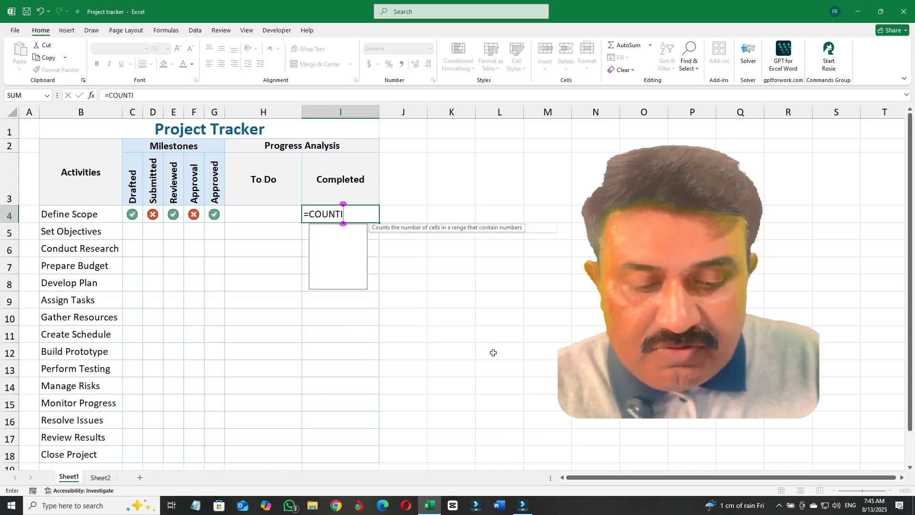
text(F()
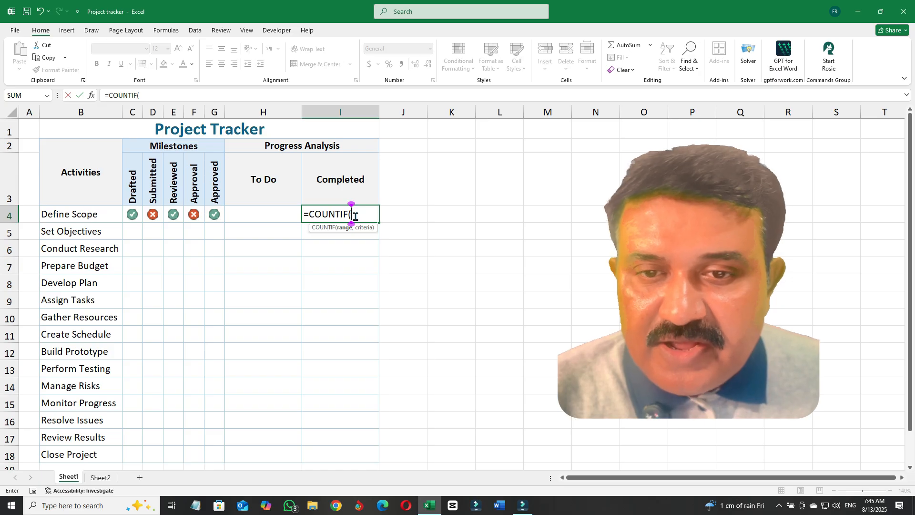
drag(132, 214, 215, 214)
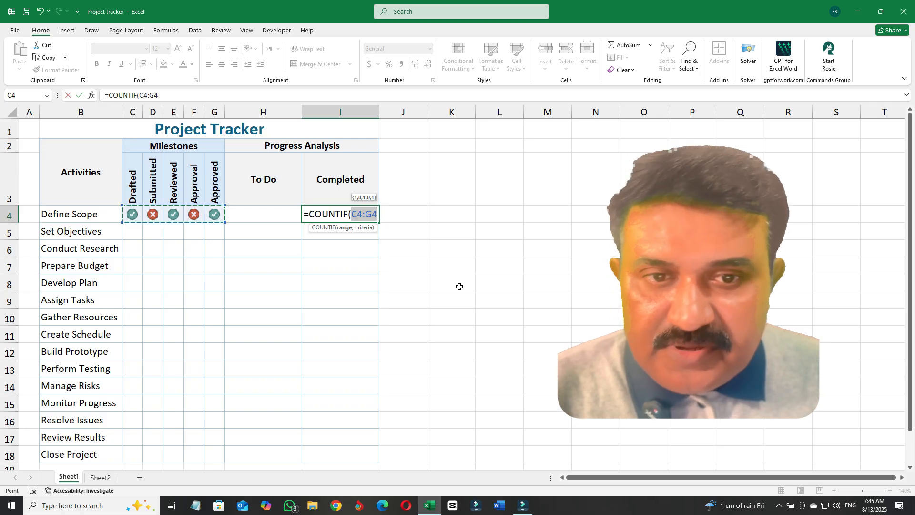
text(,)
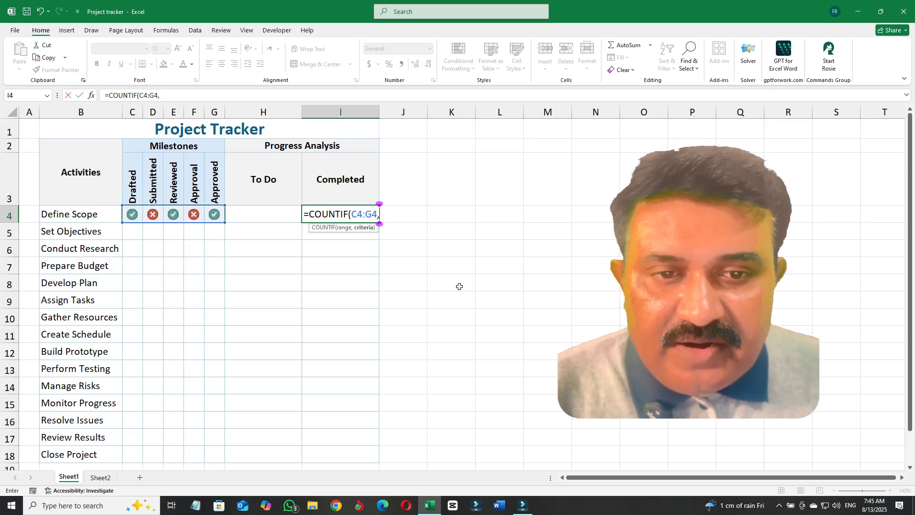
text(1)
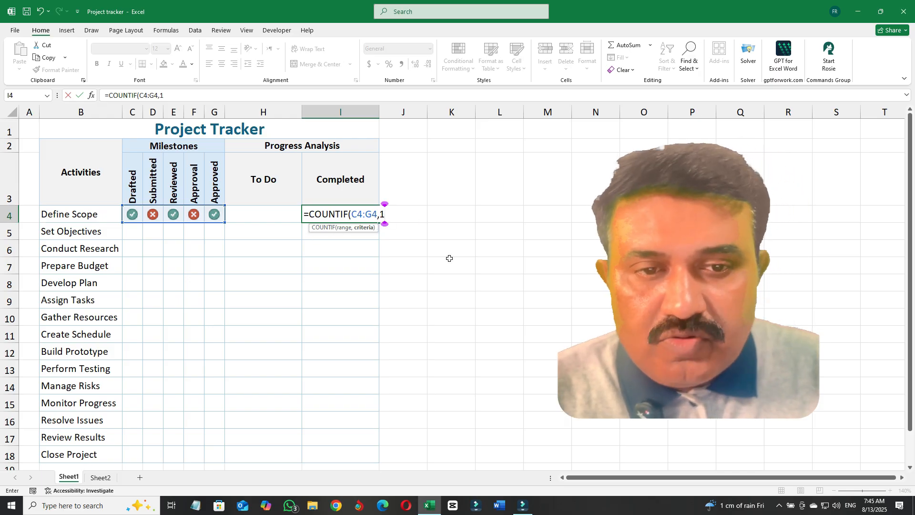
text())
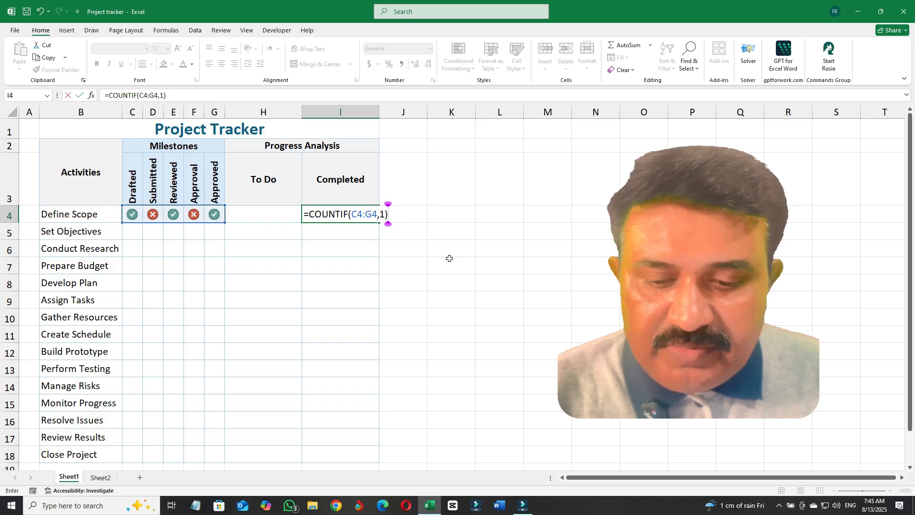
text(/5)
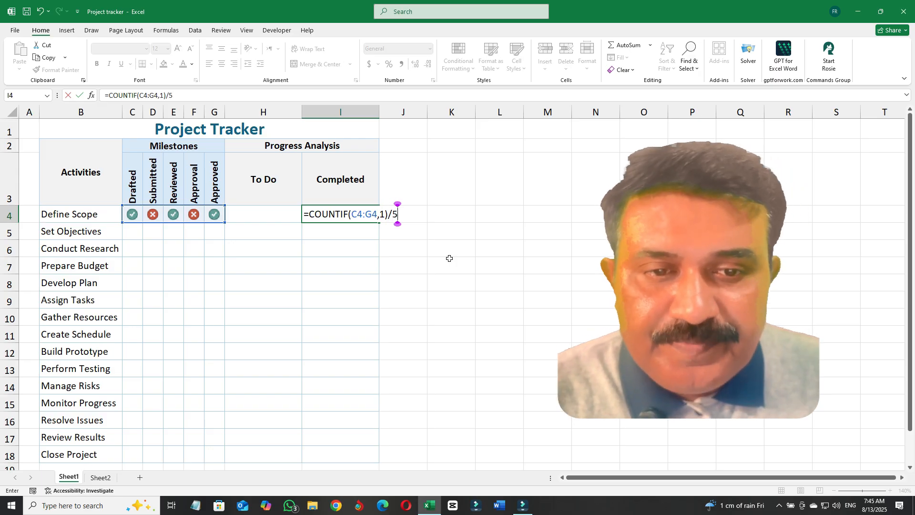
key(ctrl+Return)
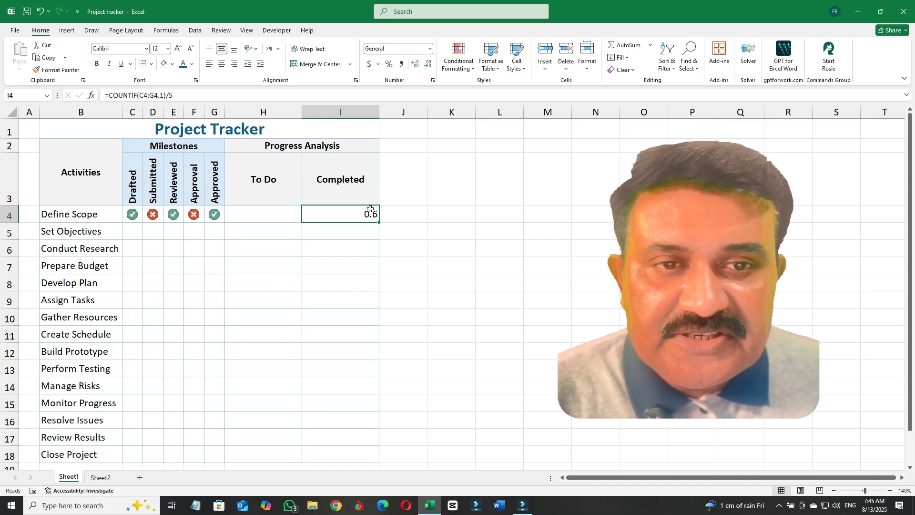
click(389, 63)
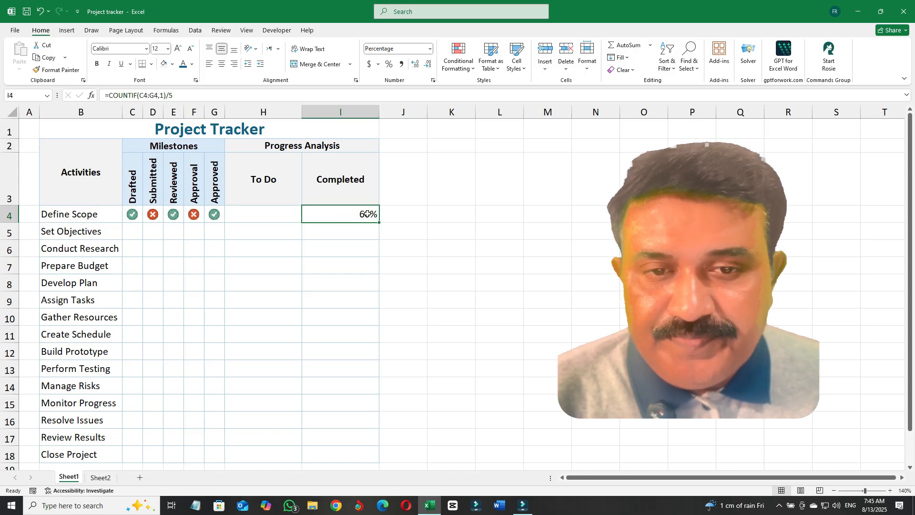
Enter the formula =1-I4 in the To Do cell H4 for Define Scope
click(288, 213)
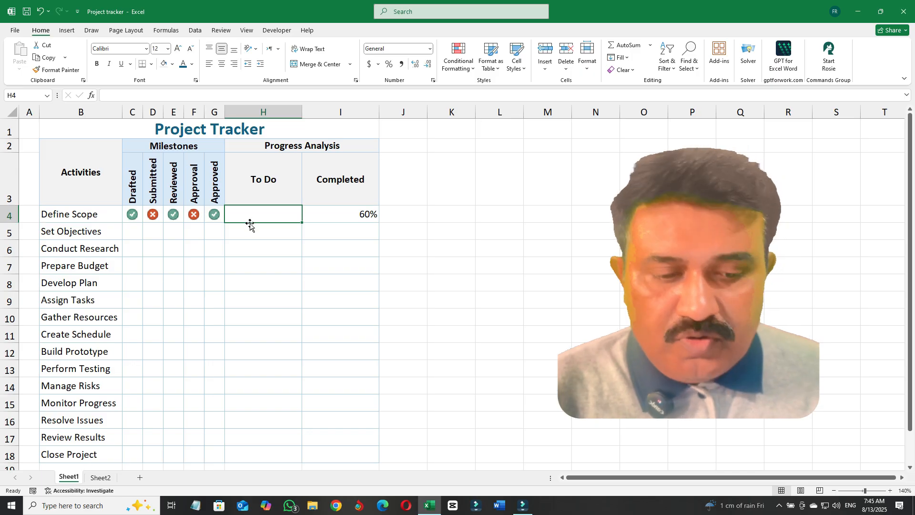
text(=)
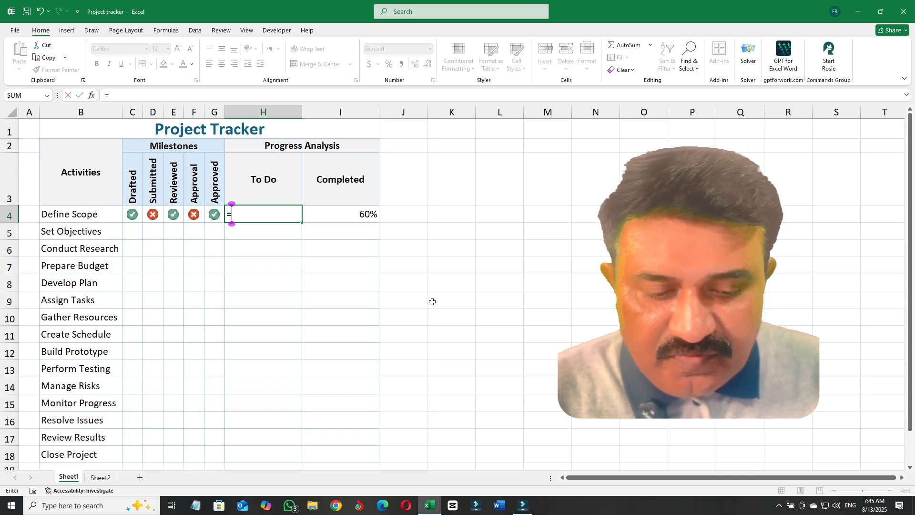
text(1-)
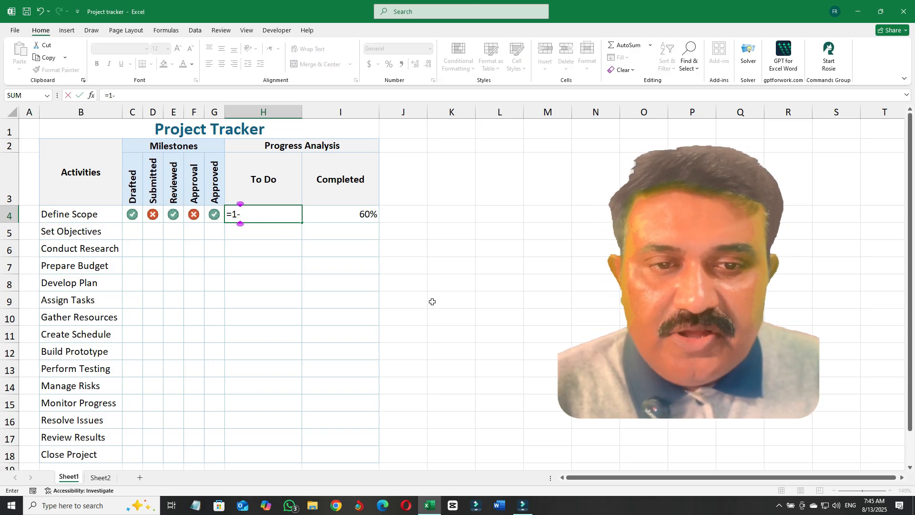
key(Right)
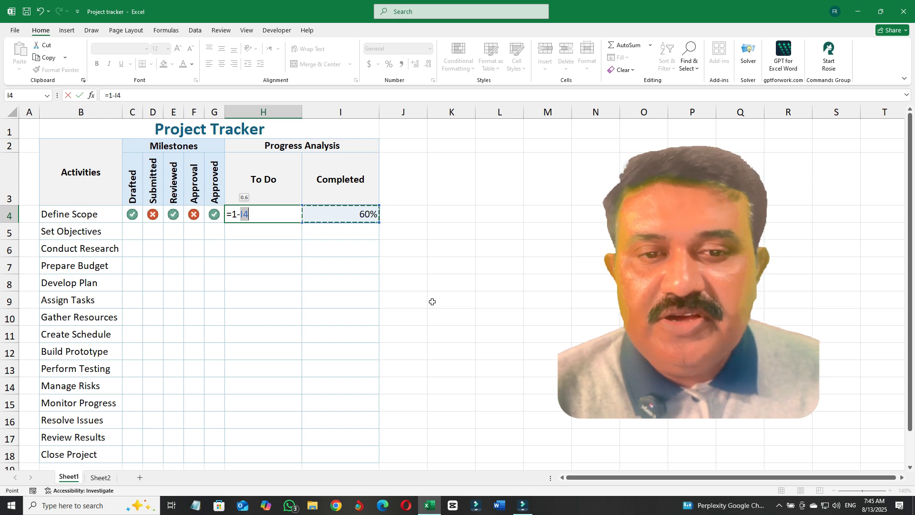
key(Return)
key(Up)
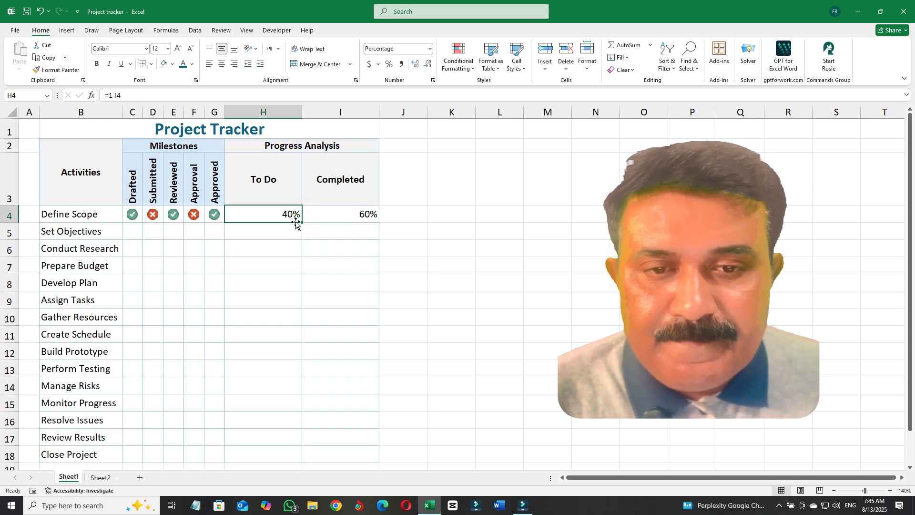
Try copying the formulas in H4:I4 down to row 18 and undo that fill
drag(286, 214, 342, 215)
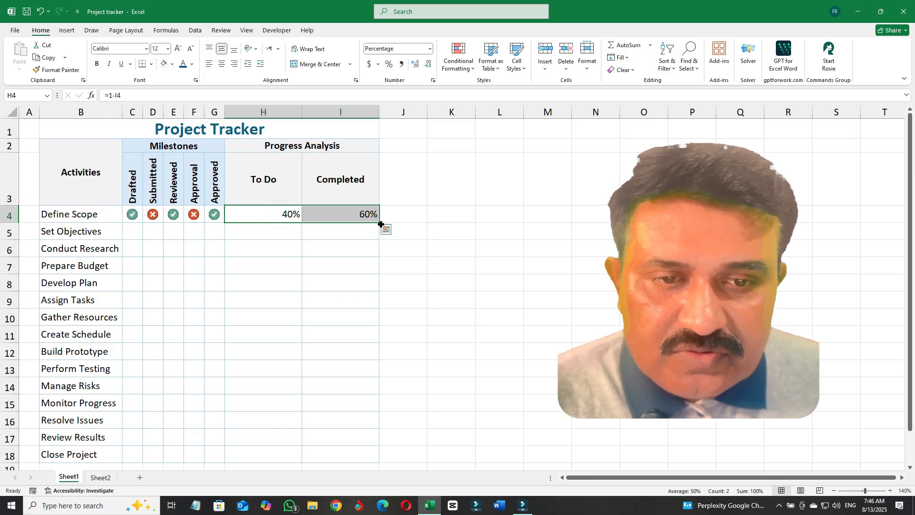
drag(380, 224, 377, 462)
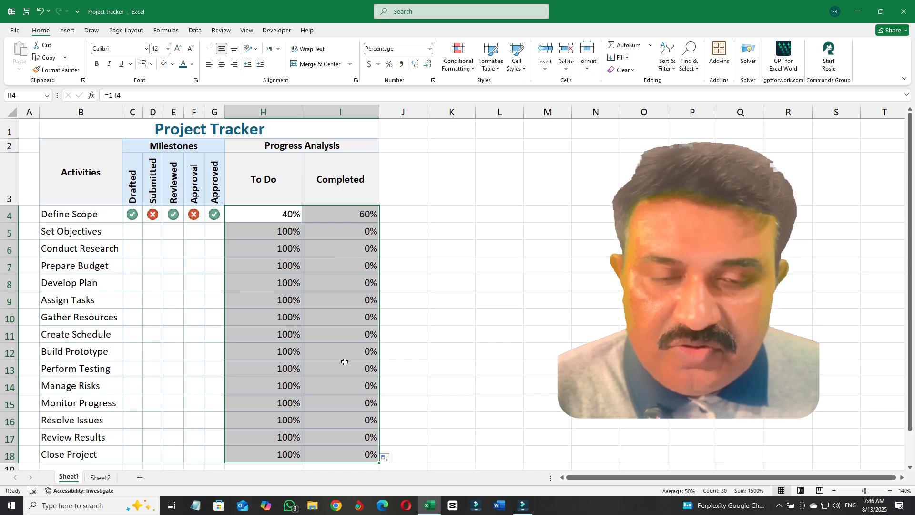
key(ctrl+z)
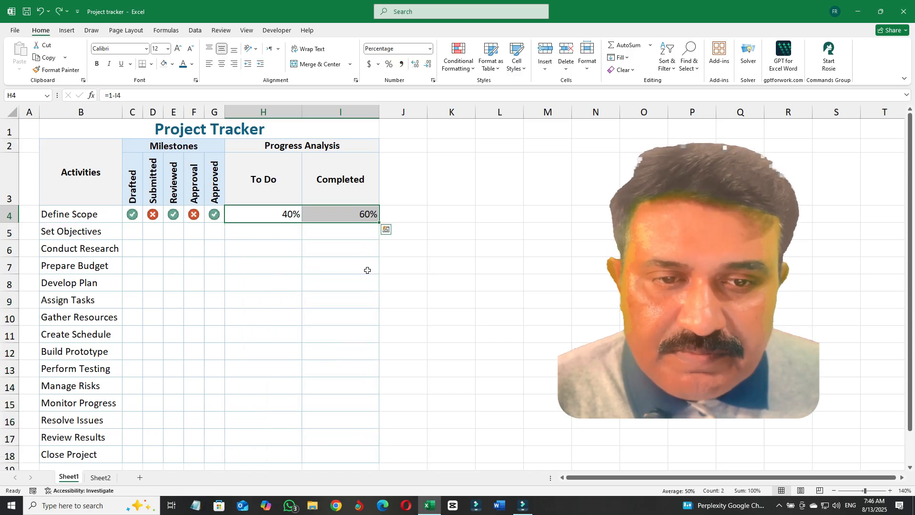
Fill the To Do and Completed formulas from row 4 down through row 18 across H4:I18
double_click(378, 224)
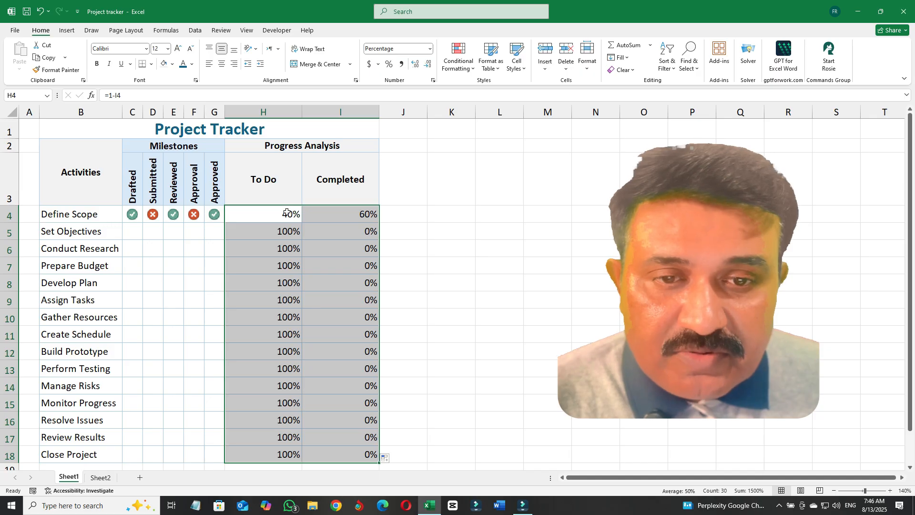
drag(286, 213, 336, 457)
key(ctrl+z)
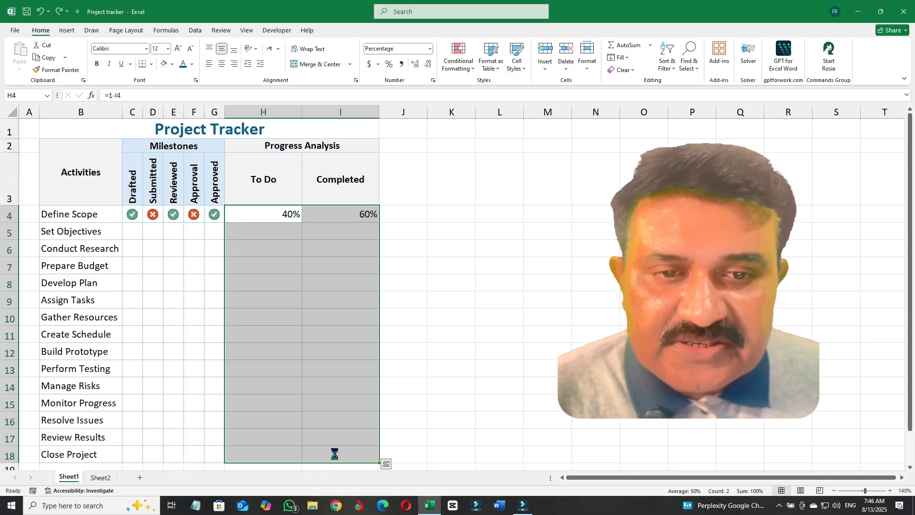
key(ctrl+d)
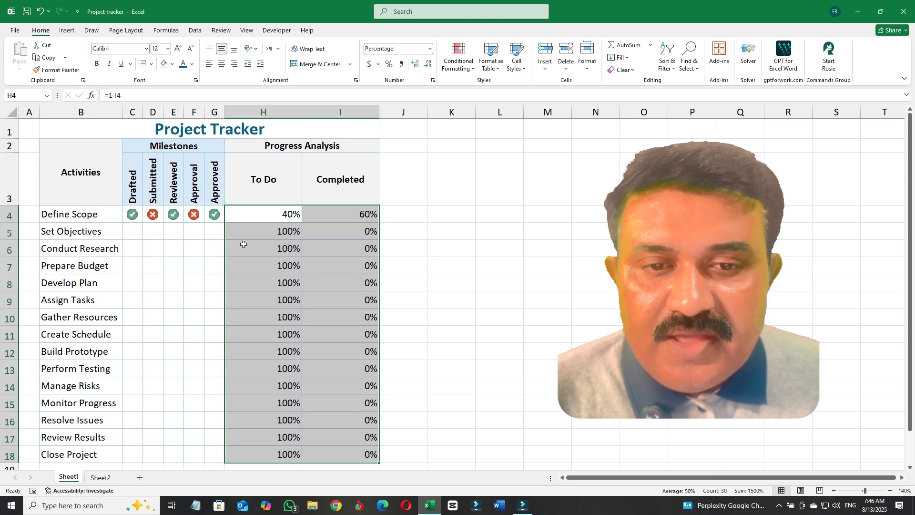
click(255, 230)
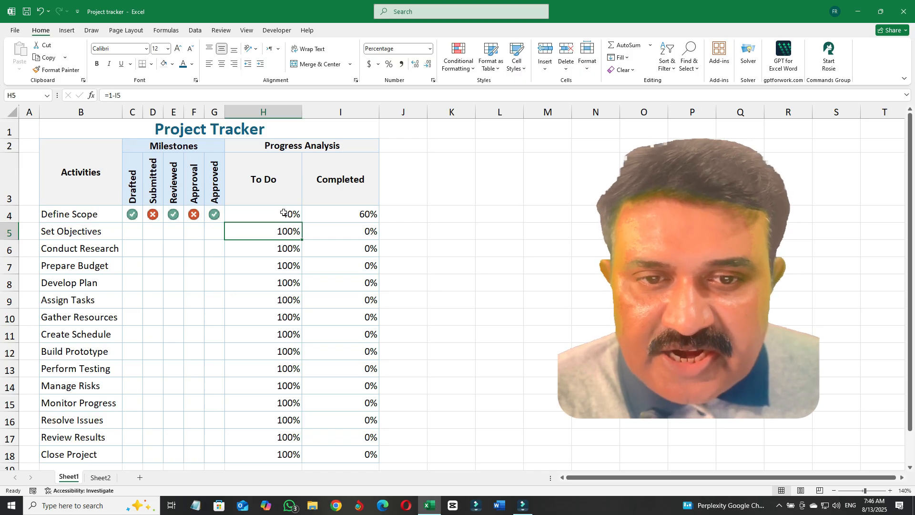
Start a custom data bar conditional formatting rule for the To Do cells H4:H18
drag(283, 212, 274, 454)
click(459, 64)
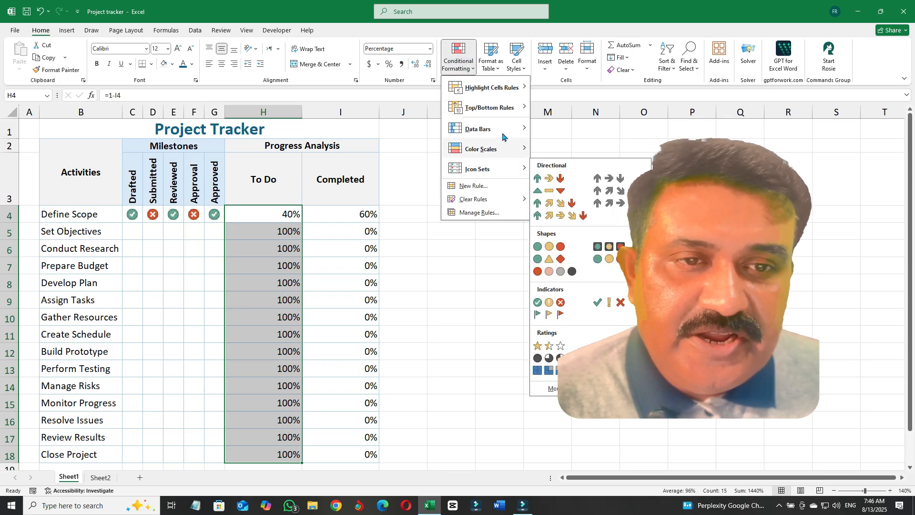
mouse_move(505, 131)
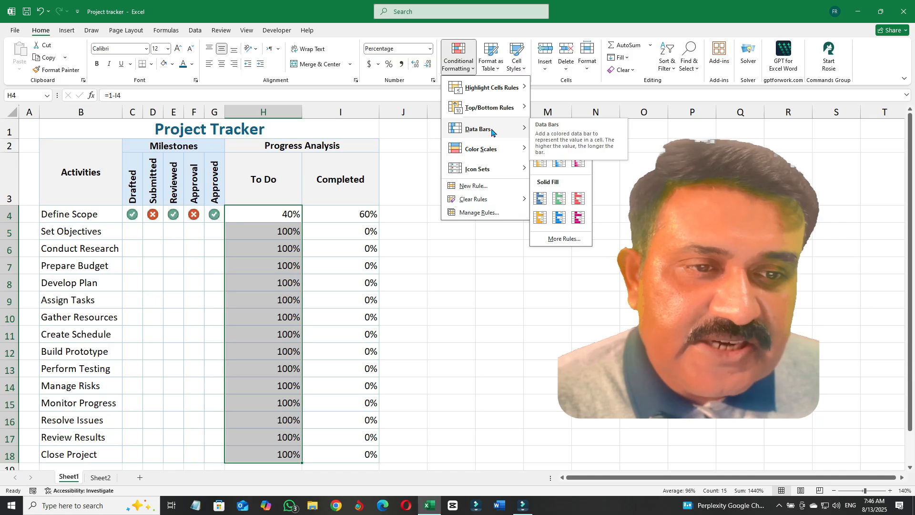
click(560, 239)
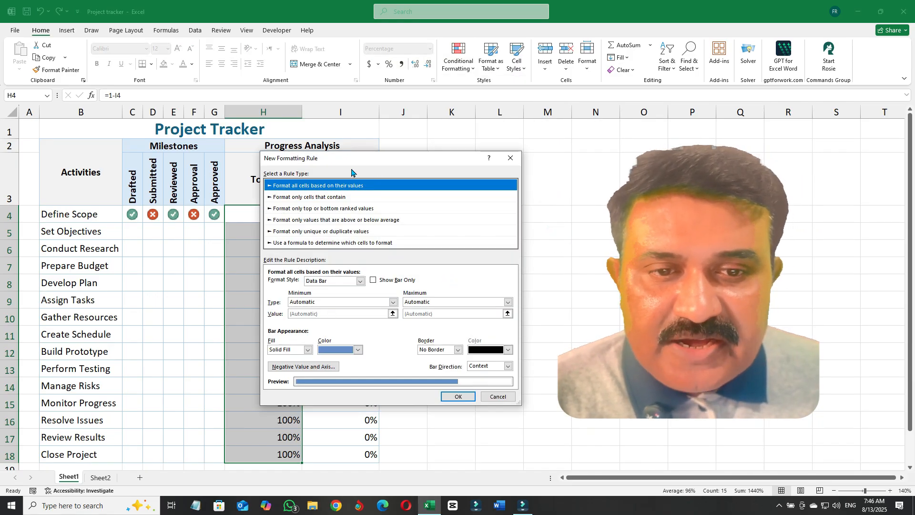
drag(358, 158, 363, 117)
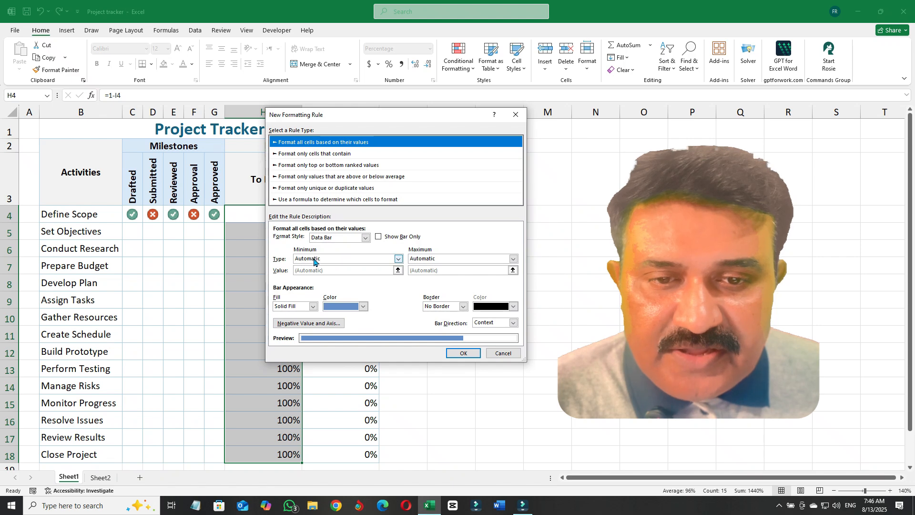
Set the data bar's minimum and maximum types to Formula, with values 0 and 1
click(298, 259)
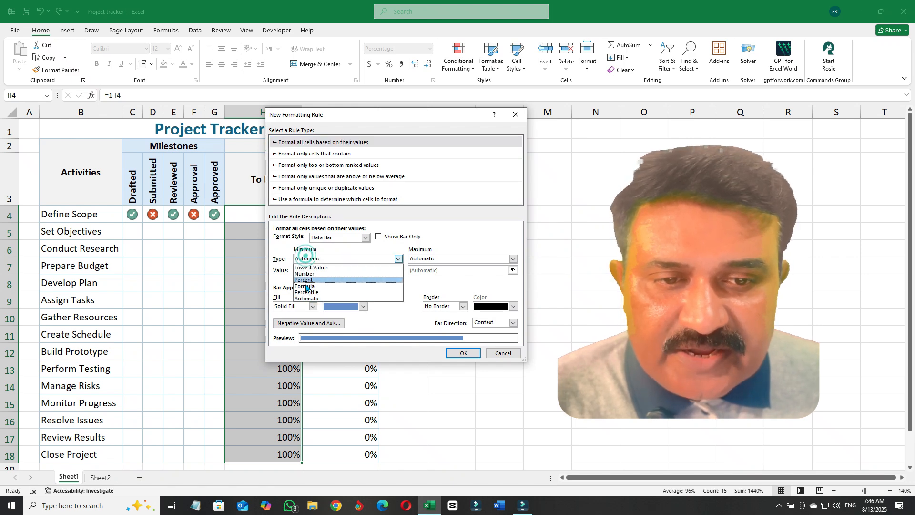
click(305, 285)
click(419, 260)
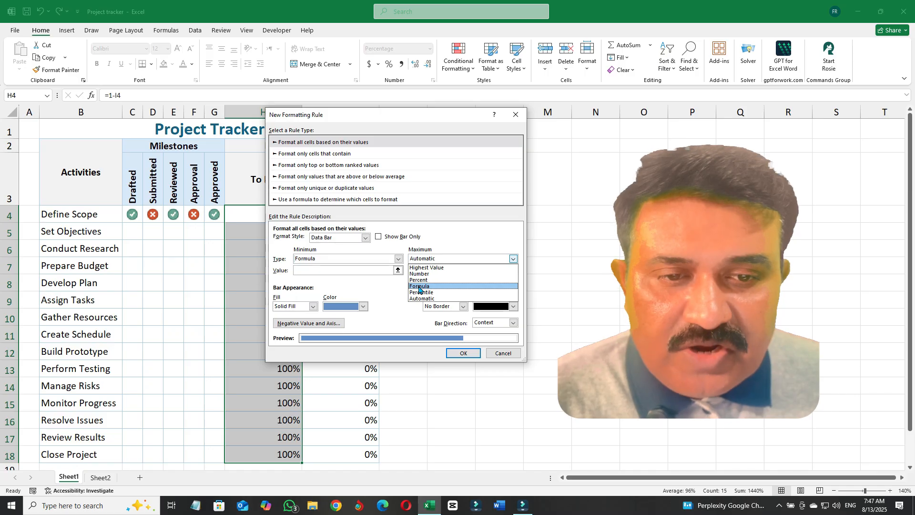
click(419, 286)
click(318, 270)
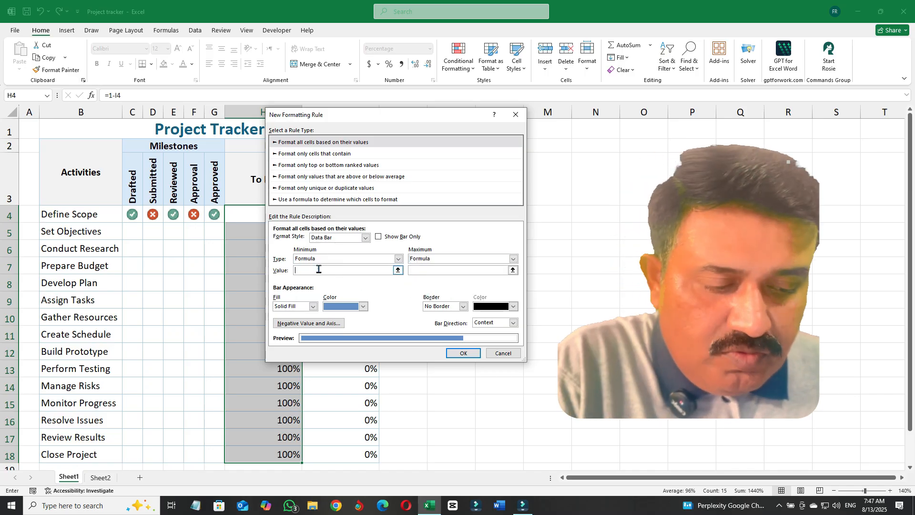
text(0)
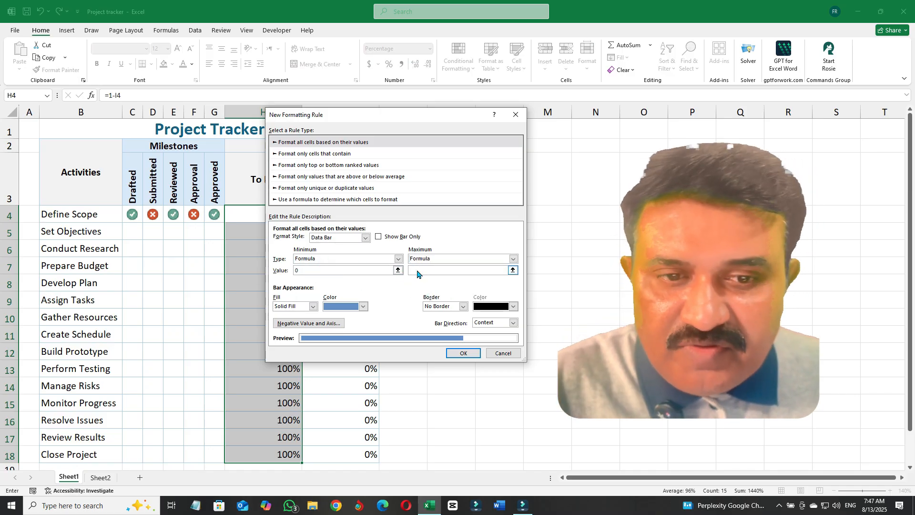
click(418, 270)
text(1)
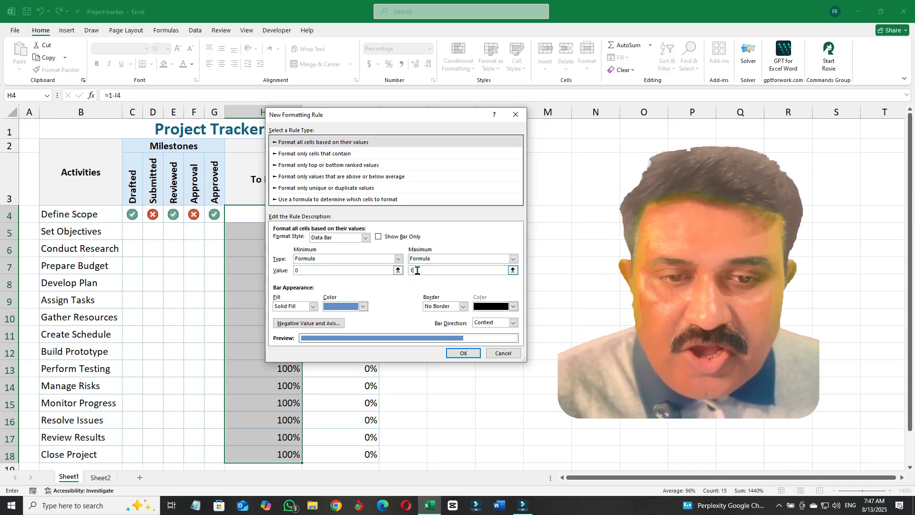
Set the data bar color to standard red and its bar direction to Right-to-Left
click(353, 308)
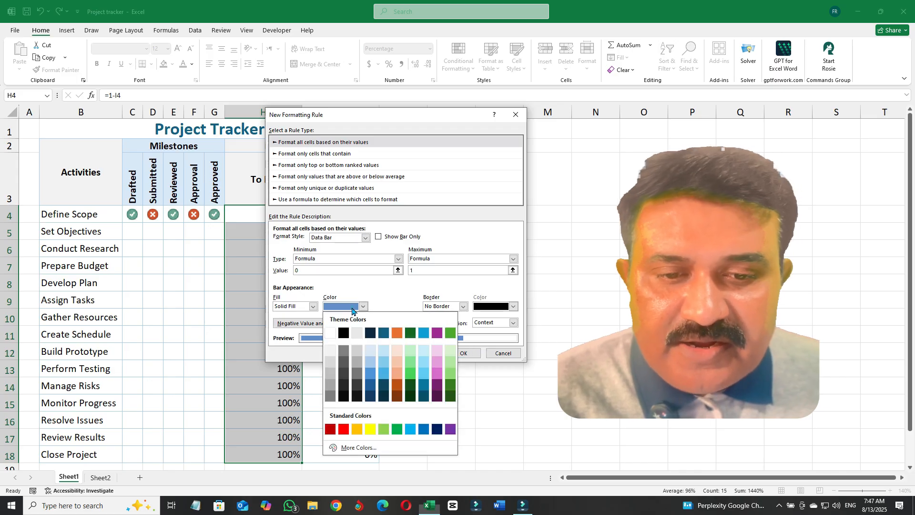
click(344, 429)
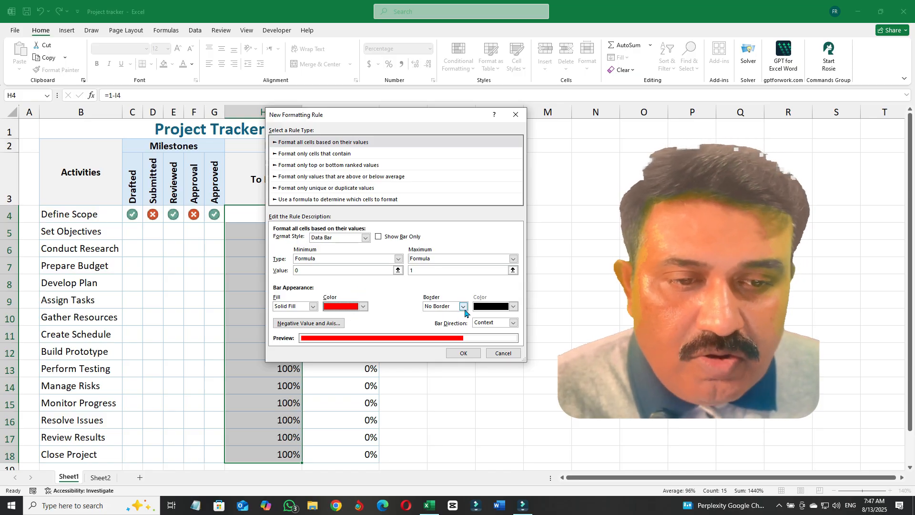
click(487, 324)
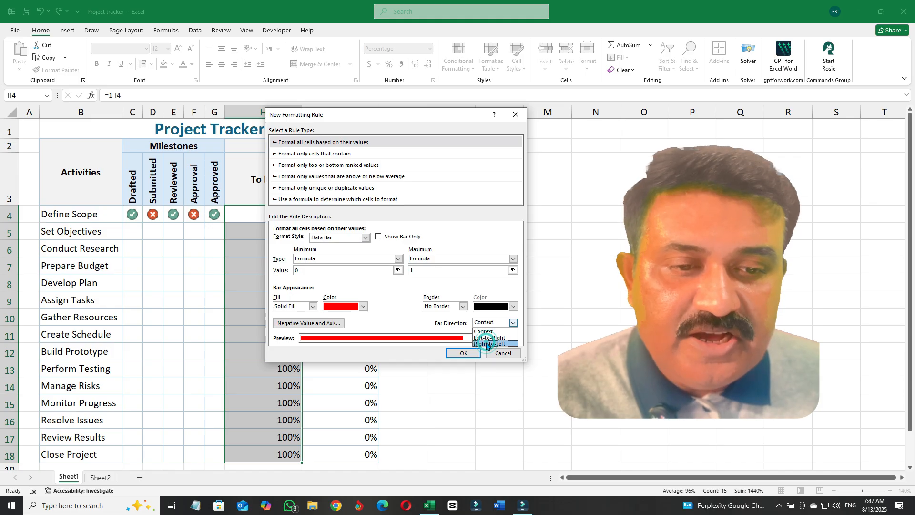
click(486, 343)
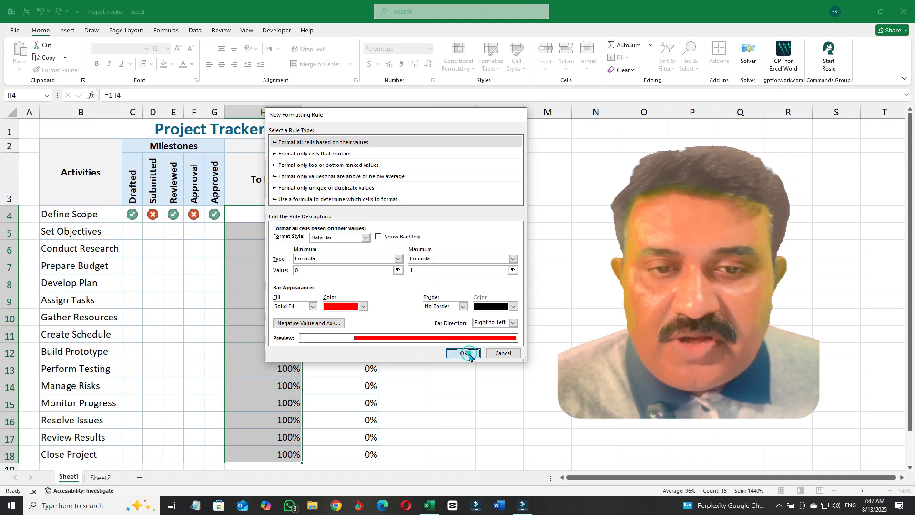
Apply the To Do data bar rule and format cells H4:H18 with left alignment and standard red text
click(467, 353)
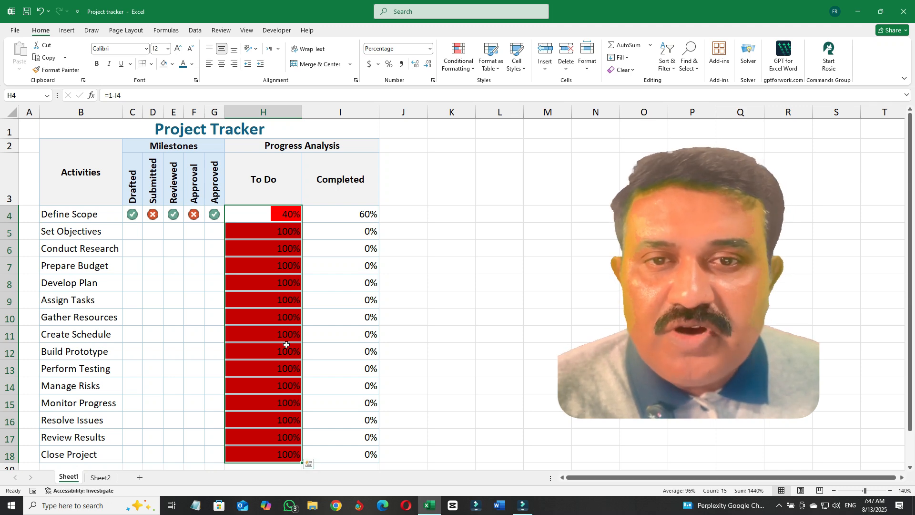
click(209, 69)
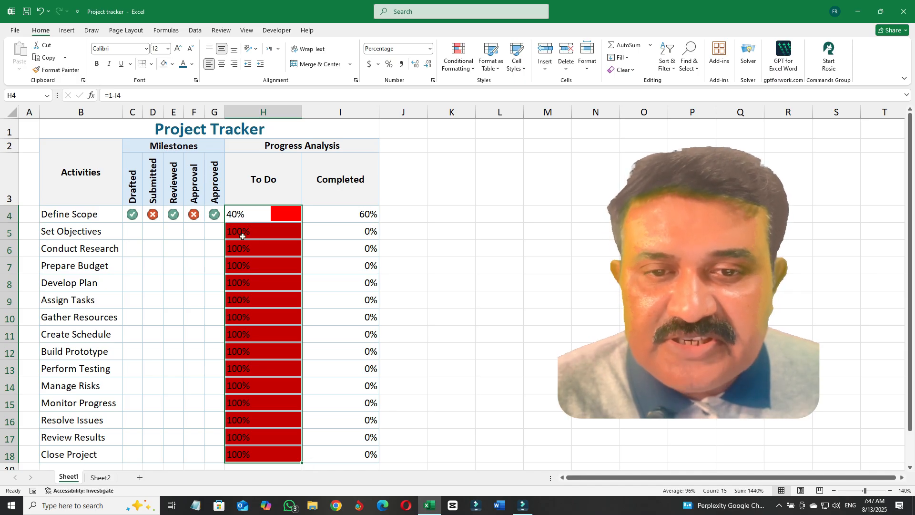
click(193, 65)
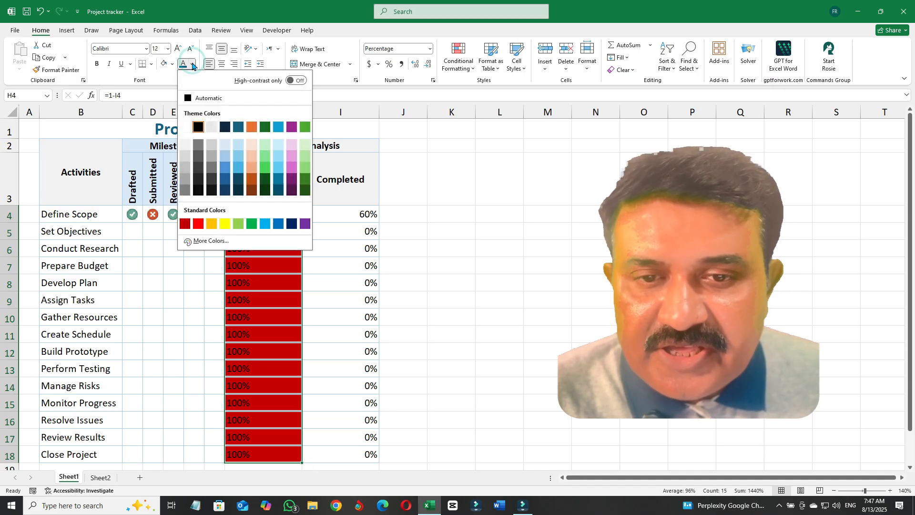
click(197, 224)
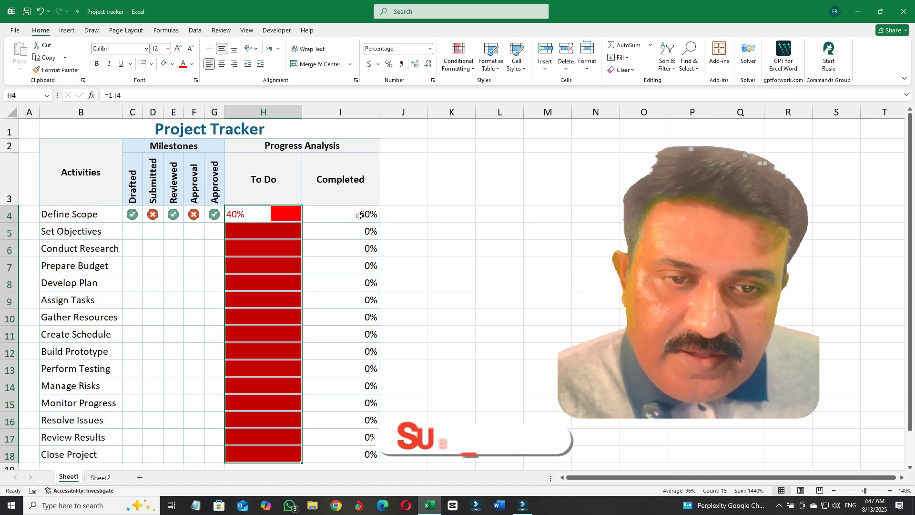
Start a custom data bar conditional formatting rule for the Completed cells I4:I18
drag(360, 215, 349, 454)
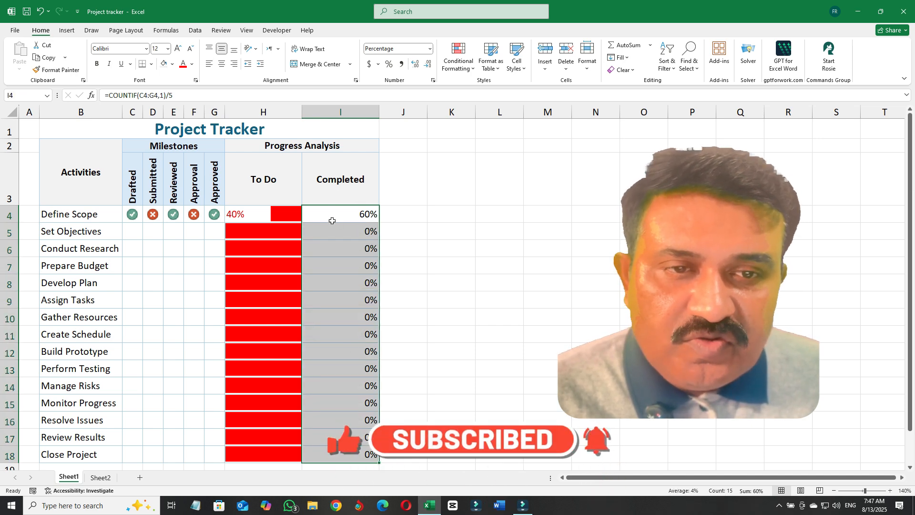
click(462, 69)
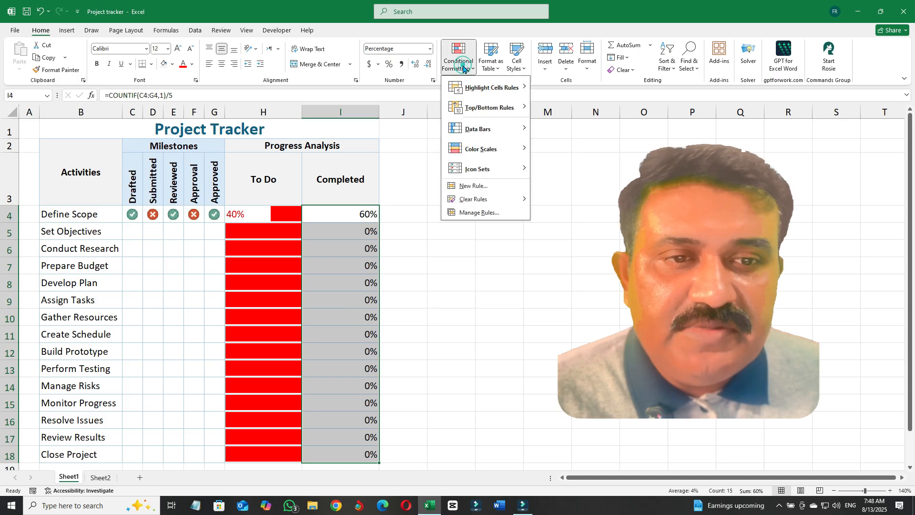
mouse_move(485, 129)
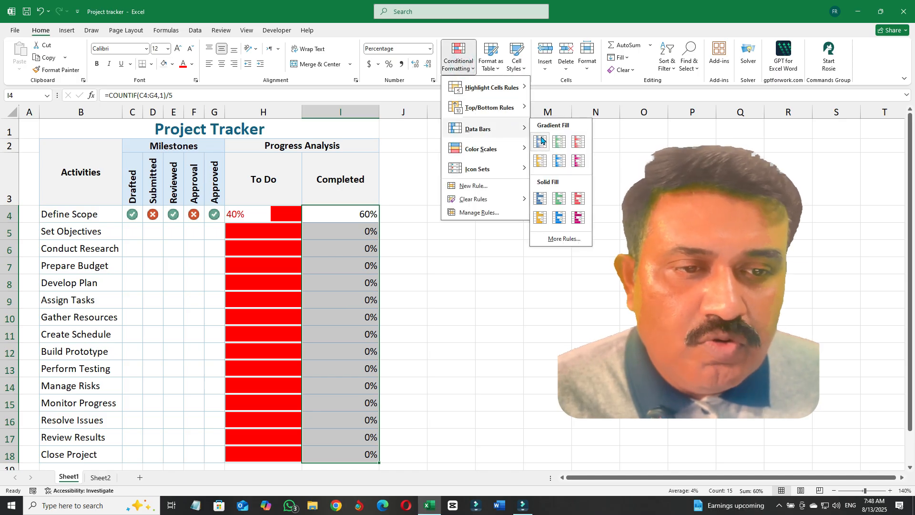
click(554, 237)
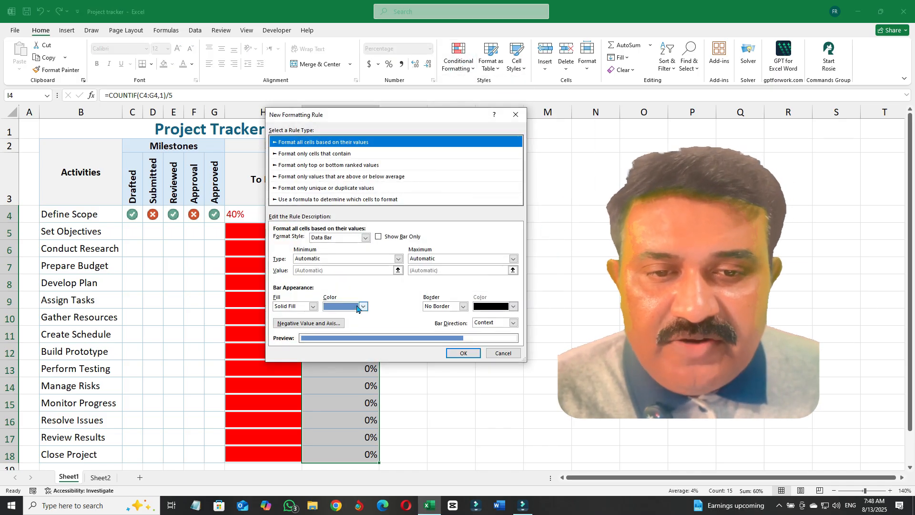
Set the Completed data bar's minimum and maximum types to Formula, with values 0 and 1
click(312, 259)
click(312, 287)
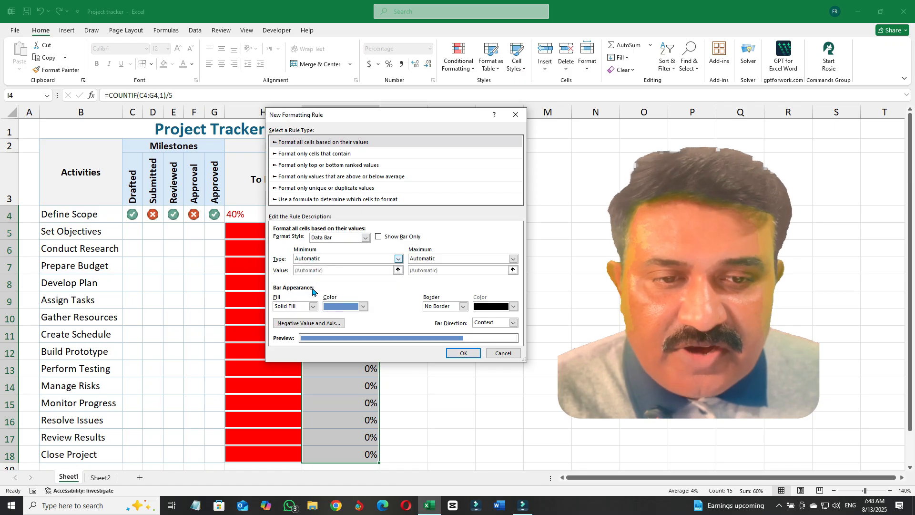
click(418, 259)
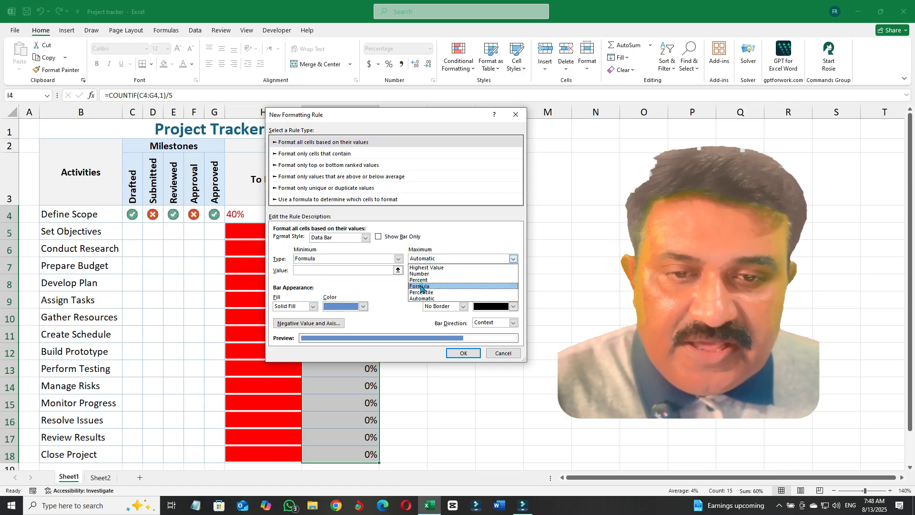
click(421, 284)
click(356, 271)
text(0)
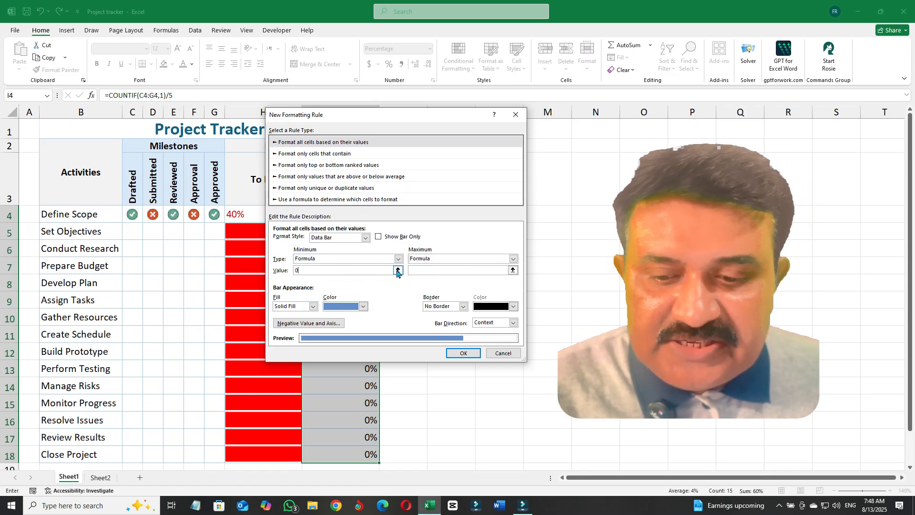
click(430, 271)
text(1)
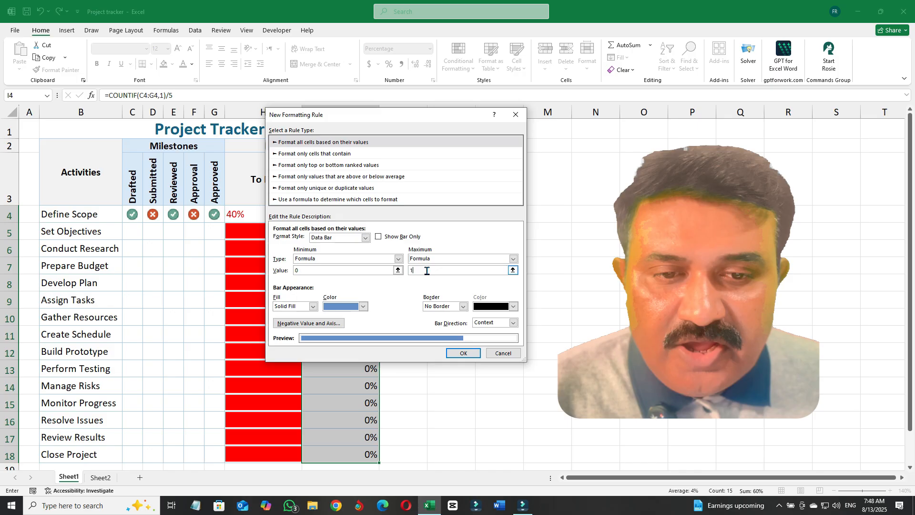
Give the Completed data bar a dark blue theme color and Left-to-Right direction, and apply the rule
click(348, 309)
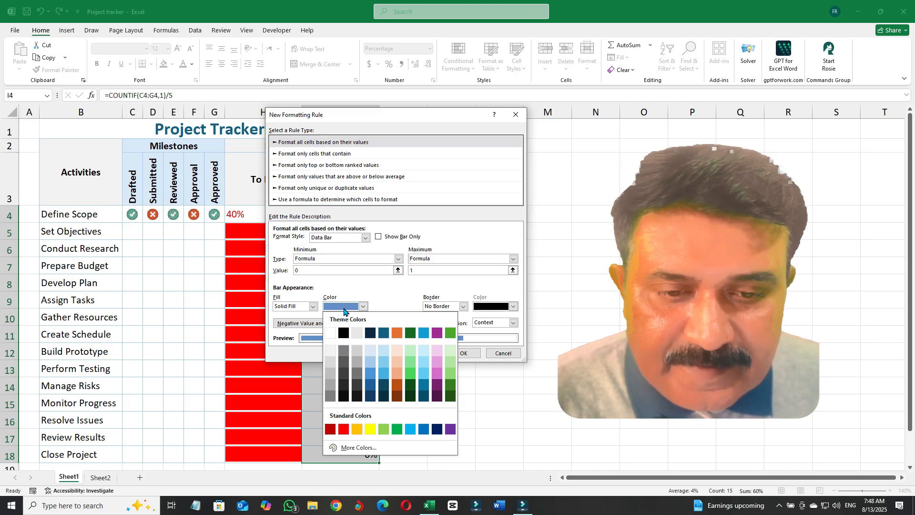
click(374, 389)
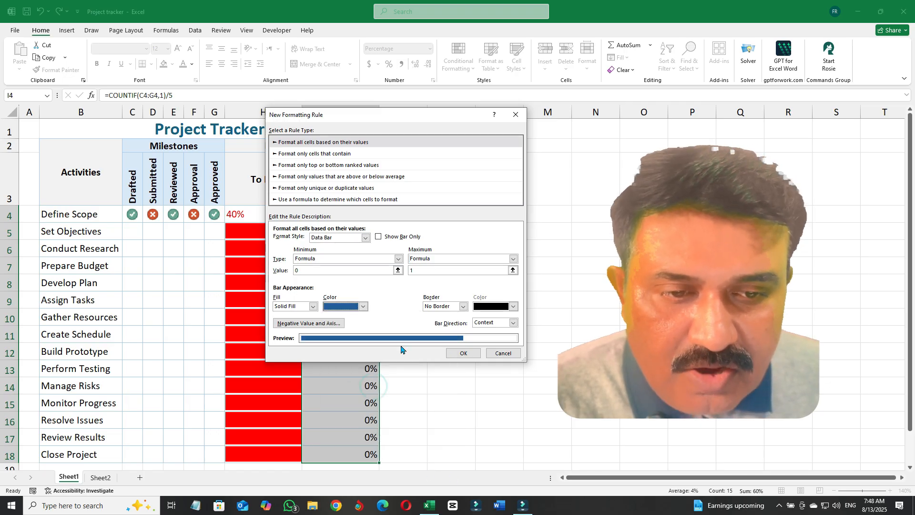
click(487, 322)
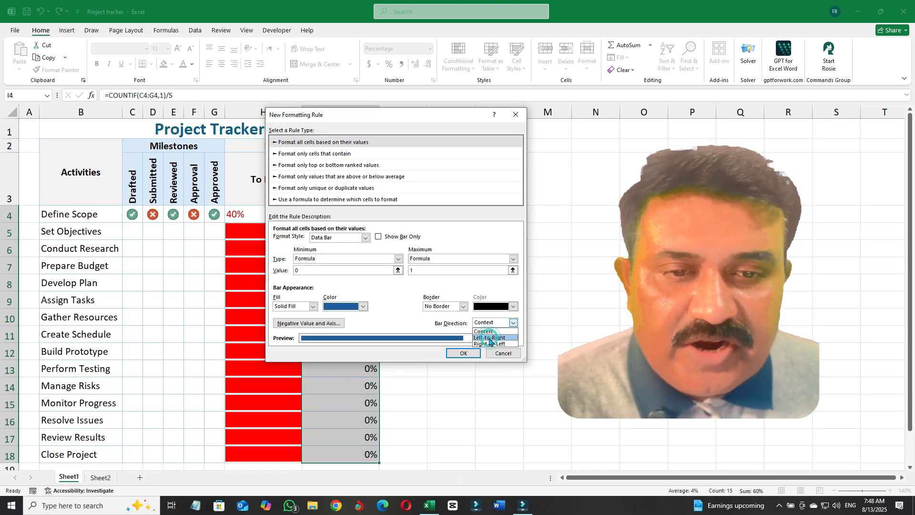
click(489, 337)
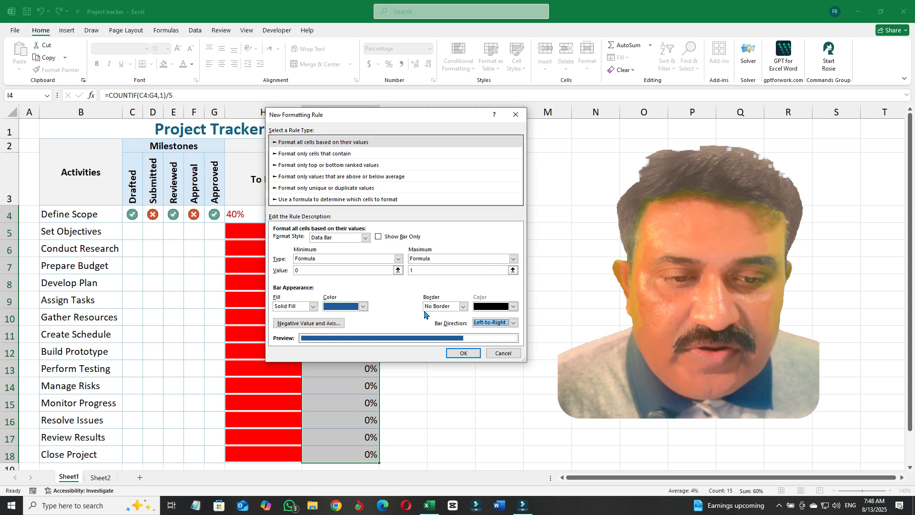
click(464, 353)
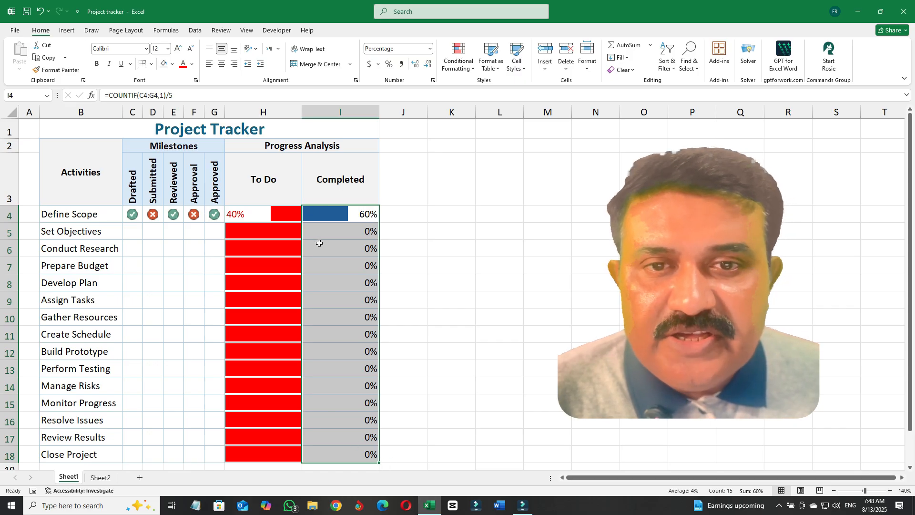
Format the Completed cells I4:I18 as left-aligned, white, bold text at size 14
click(209, 67)
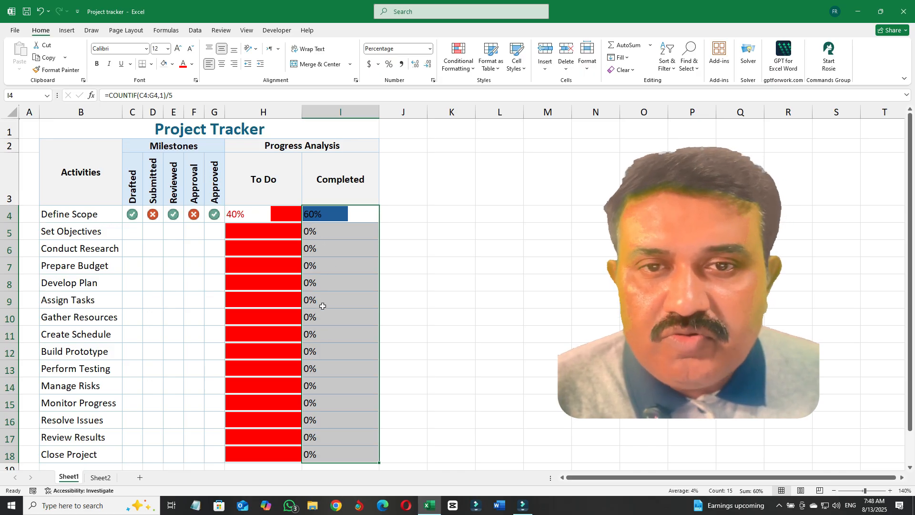
click(192, 67)
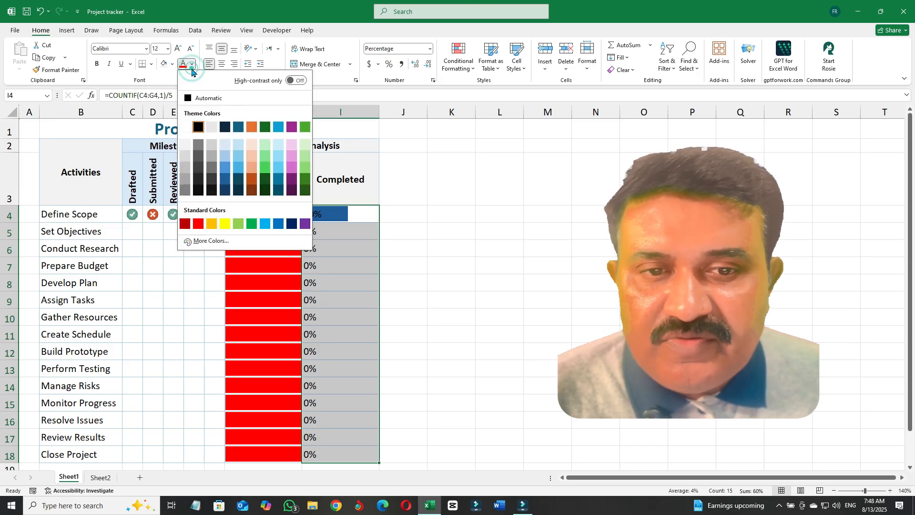
click(185, 130)
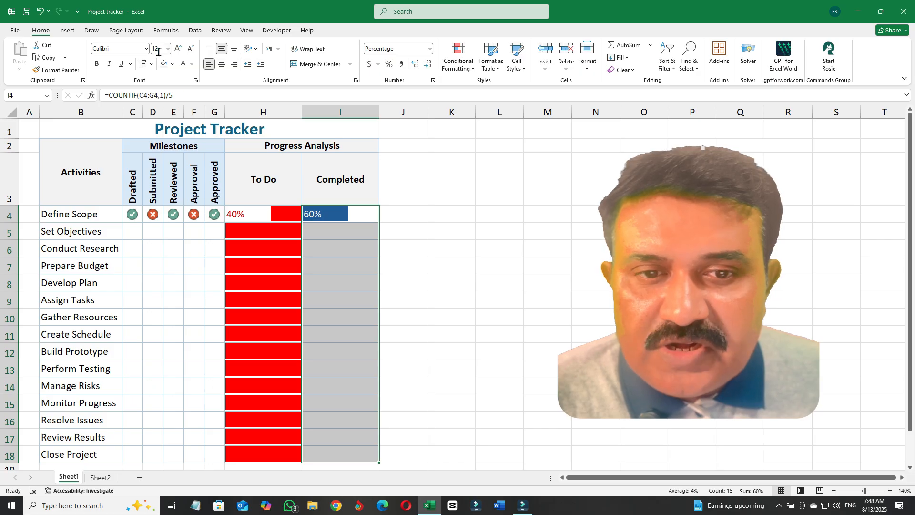
click(178, 49)
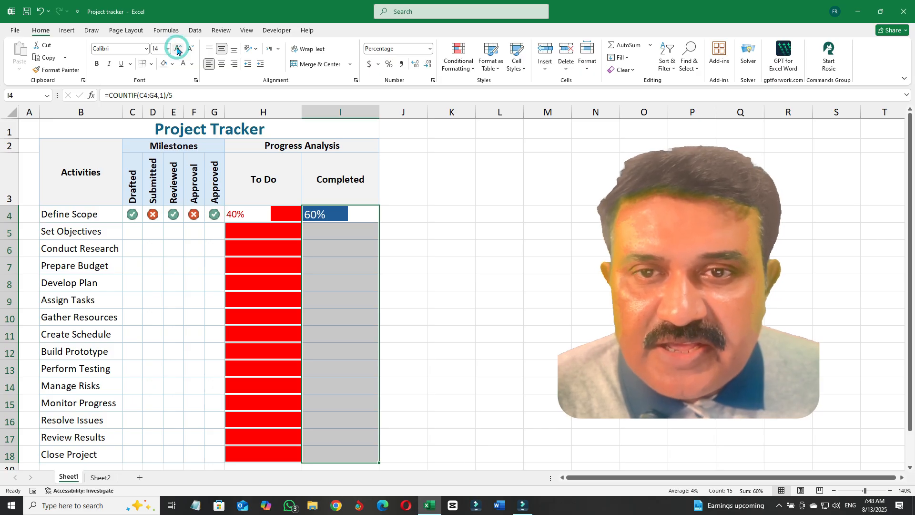
click(95, 64)
click(331, 238)
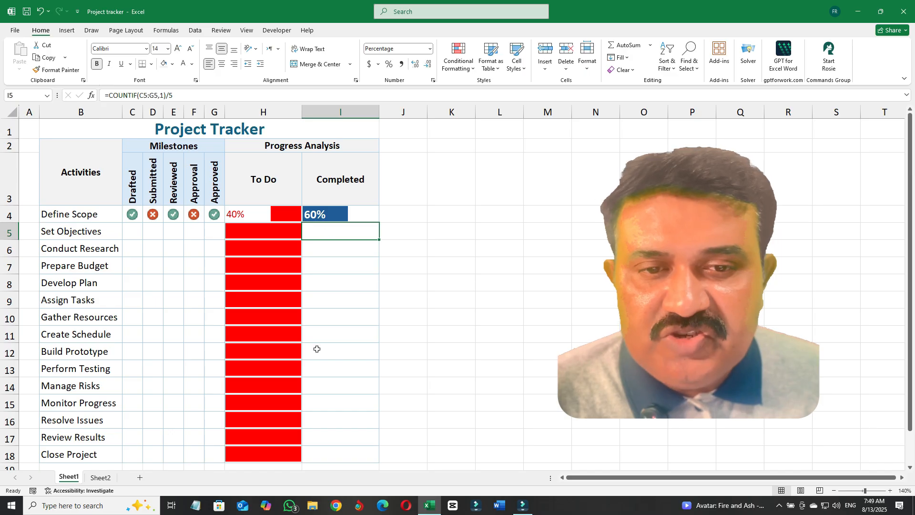
Enter the Set Objectives milestone values 1, 0, 1, 0, 1 in cells C5:G5
click(133, 232)
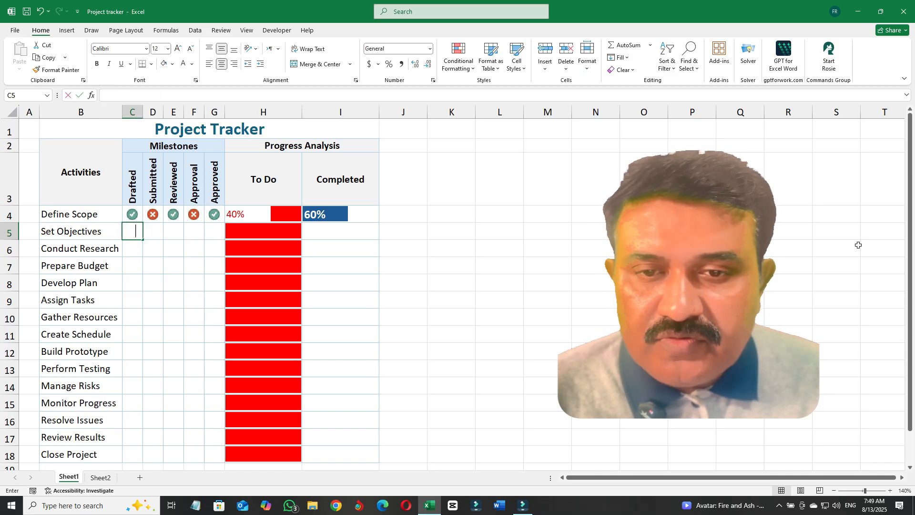
text(1)
key(Tab)
text(0)
key(Tab)
text(1)
key(Tab)
text(0)
key(Tab)
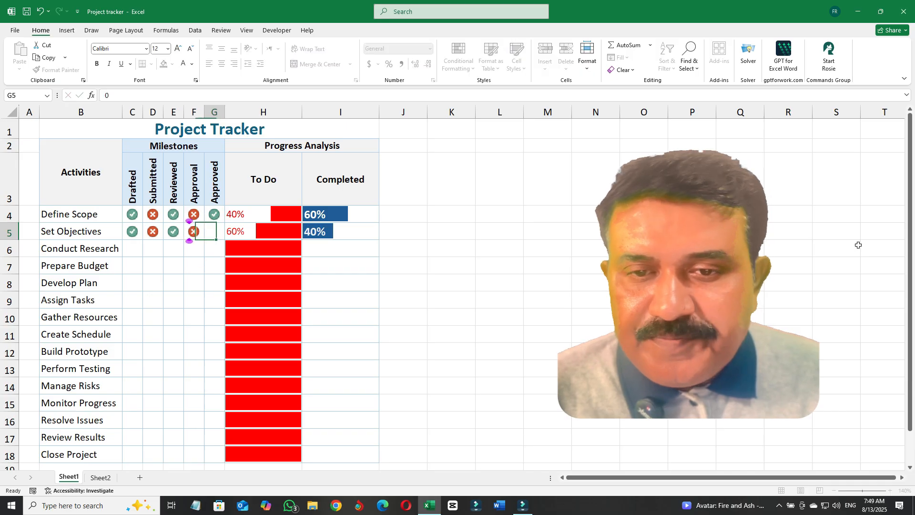
text(1)
key(Return)
Enter the Conduct Research milestone values 1, 0, 0, 0, 1 in cells C6:G6
text(1)
key(Tab)
text(0)
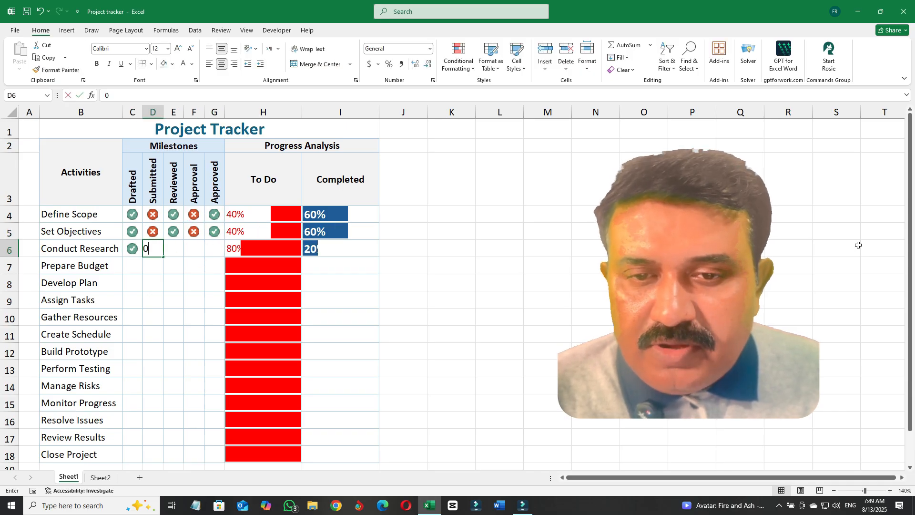
key(Tab)
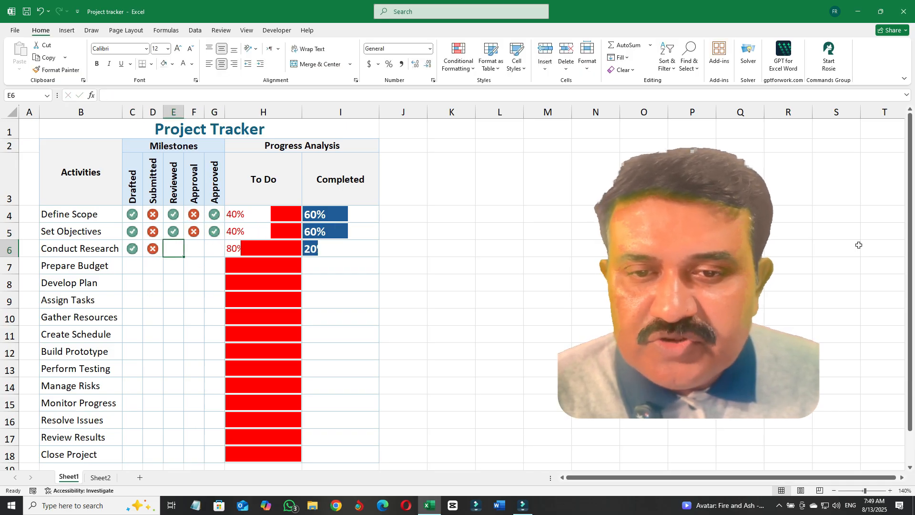
text(0)
key(Tab)
text(0)
key(Tab)
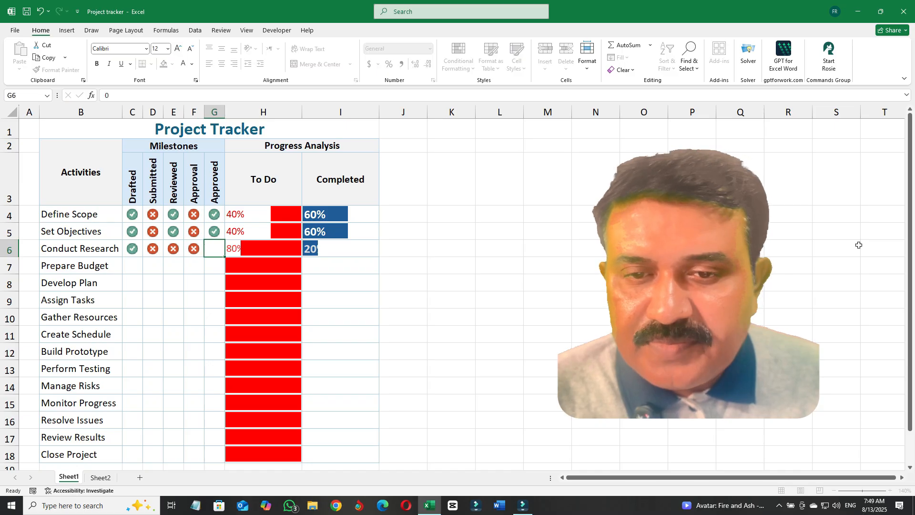
text(1)
key(Return)
Enter the Prepare Budget milestone values 1, 1, 1, 1, 0 in cells C7:G7
text(1)
key(Tab)
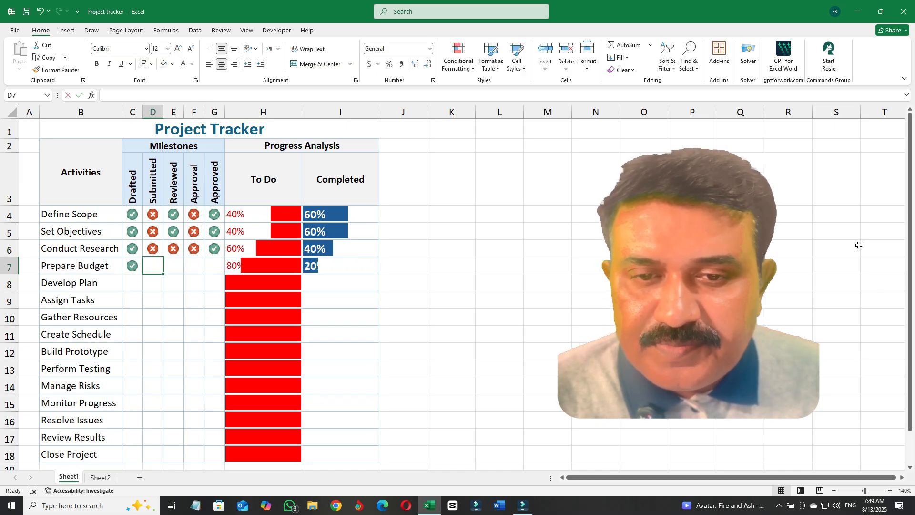
text(1)
key(Tab)
text(1)
key(Tab)
text(1)
key(Tab)
text(0)
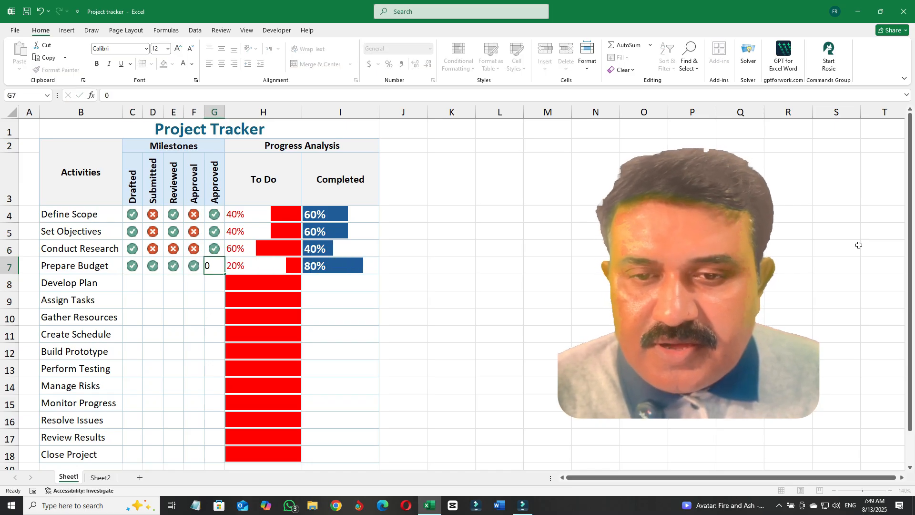
key(Return)
Enter 1 for all five Develop Plan milestones in cells C8:G8
text(1)
key(Tab)
text(1)
key(Tab)
text(1)
key(Tab)
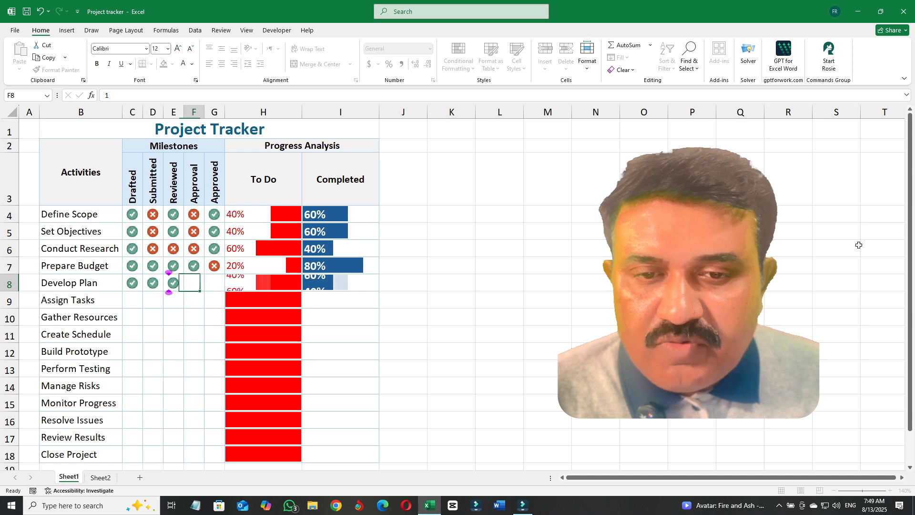
text(1)
key(Tab)
text(1)
key(Return)
Enter milestone values 1, 0, 1, 0, 1 for Assign Tasks and 1, 1, 1, 1, 0 for Gather Resources
text(1)
key(Tab)
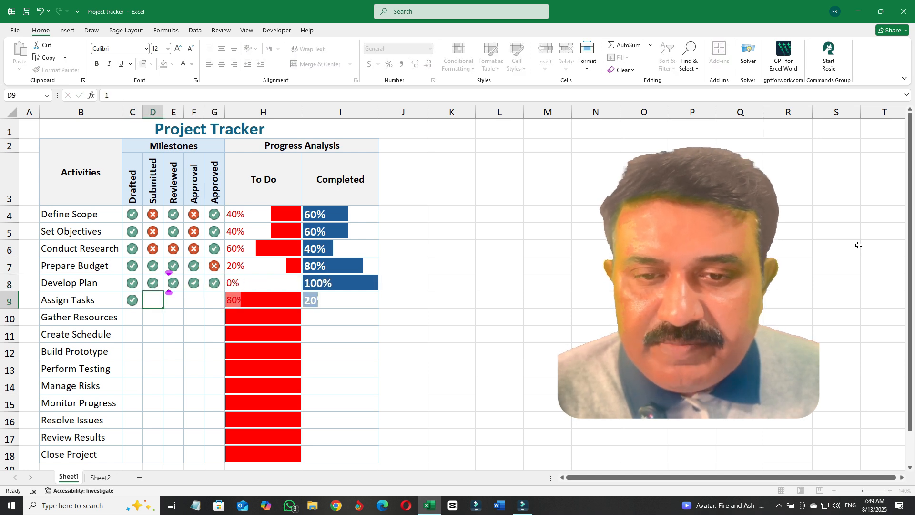
text(0)
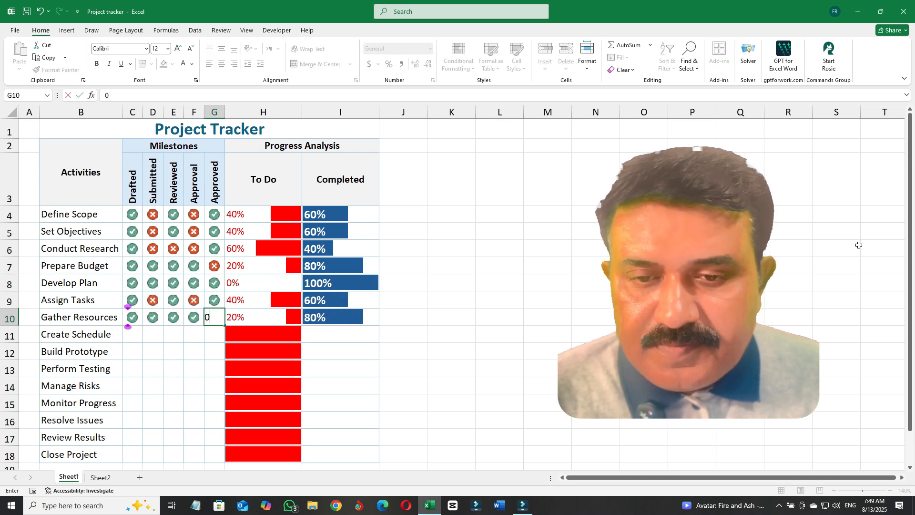
text(	1	0	1 1	1	1	1	0 1)
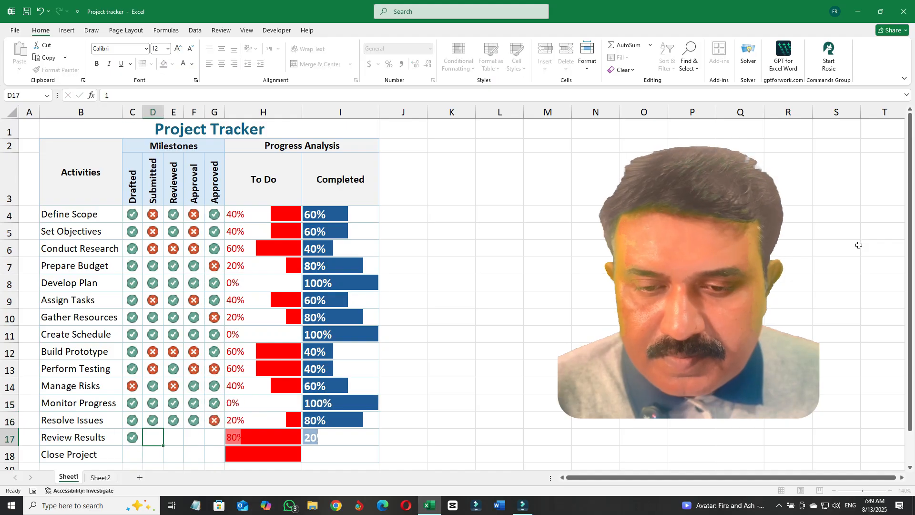
Fill C11:G18 row by row, one digit per cell, with 11111, 10001, 10100, 01011, 11111, 11110, 10101 and 01010
text(	1	1	1	1 1	0	0	0	1 1	0	1	0	0 0	1	0	1	1 1	1	1	1	1 1	1	1	1	0 1	0	1	0	1 0	1	0	1	0)
key(Tab)
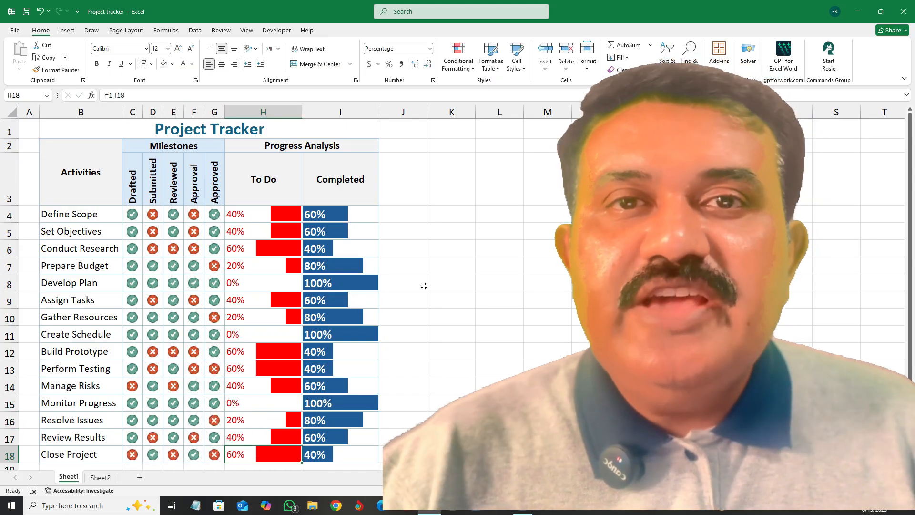